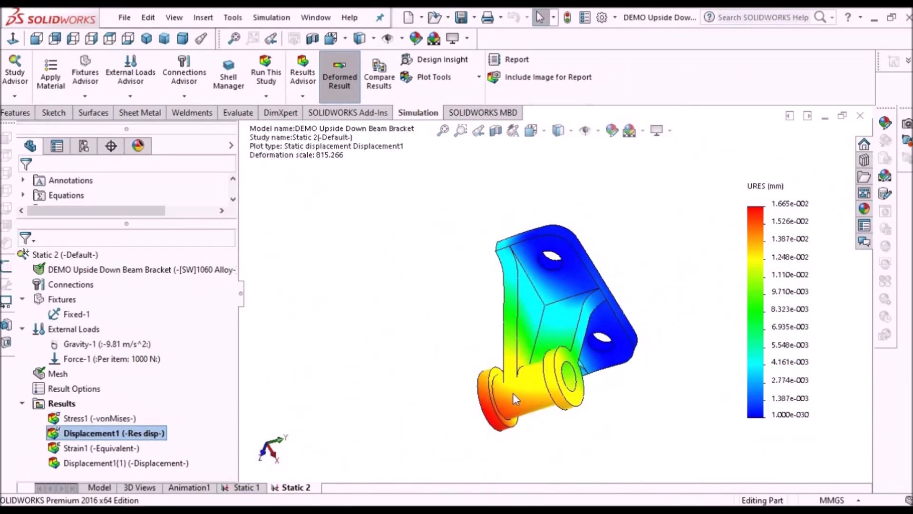
middle_drag(516, 400, 586, 437)
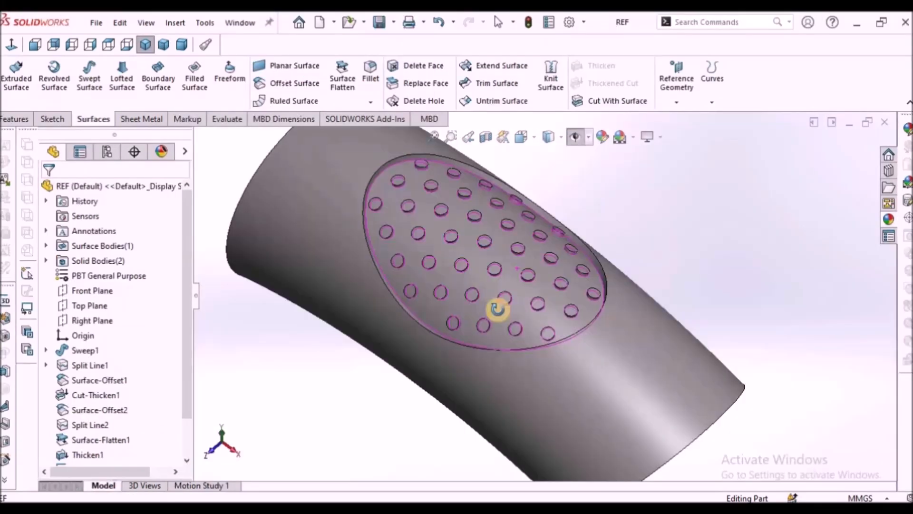
middle_drag(496, 306, 608, 305)
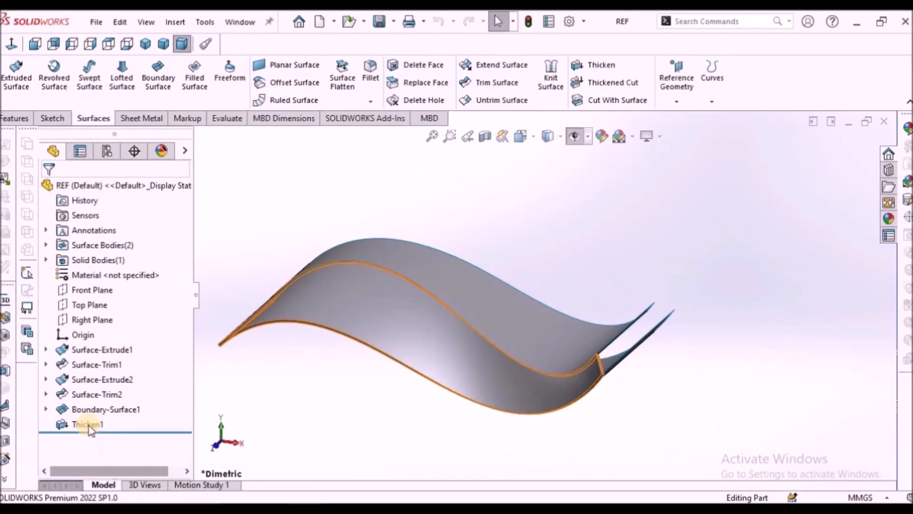
Hide the thickened body of the curved surface part to view the remaining surfaces
right_click(76, 424)
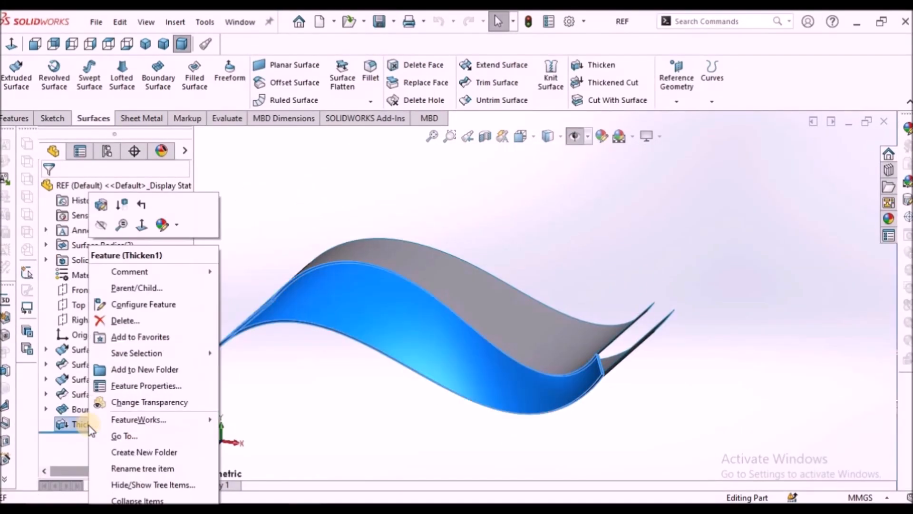
click(101, 227)
middle_drag(488, 278, 493, 295)
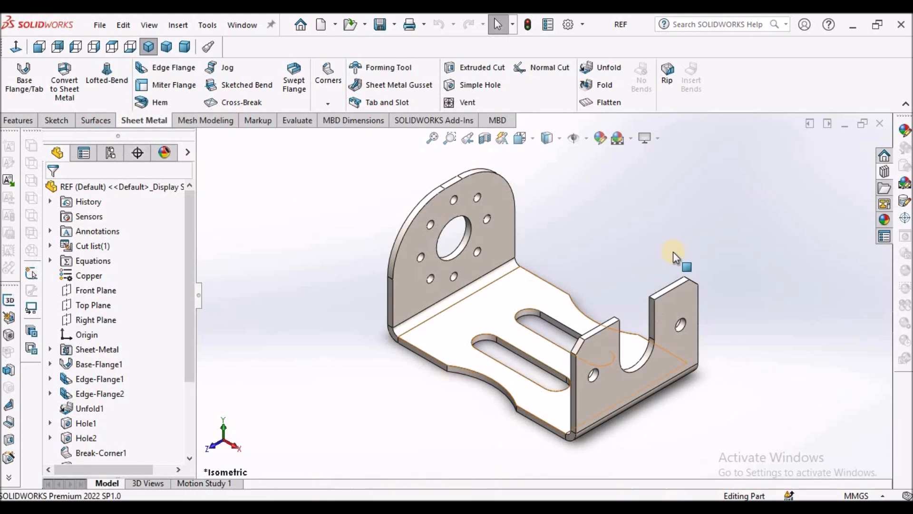
Flatten the finished reference bracket to examine its flat pattern, and fold it back for viewing in dimetric orientation
middle_drag(672, 252, 497, 328)
click(610, 102)
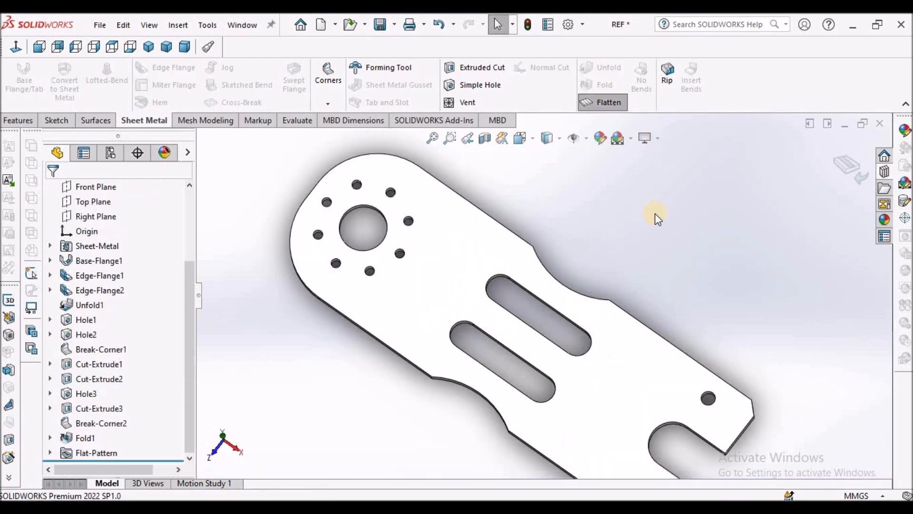
scroll(635, 221, up, 5)
click(618, 102)
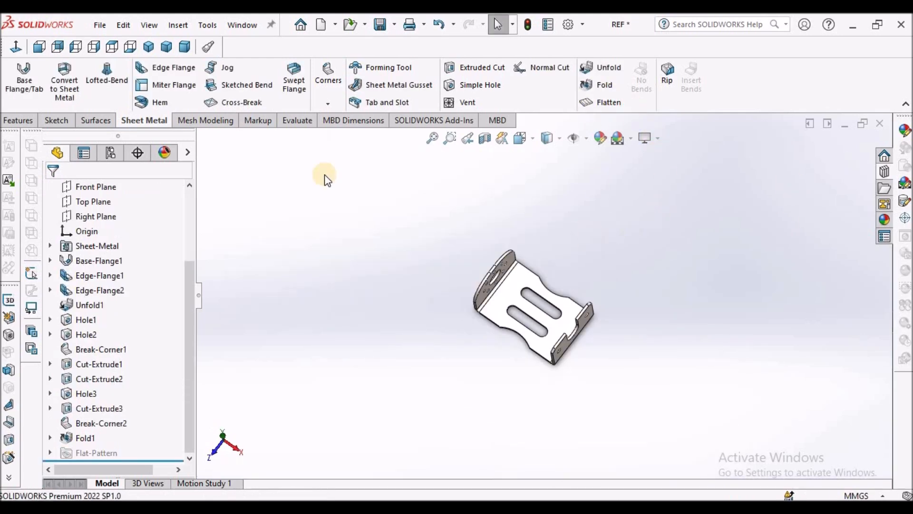
click(189, 46)
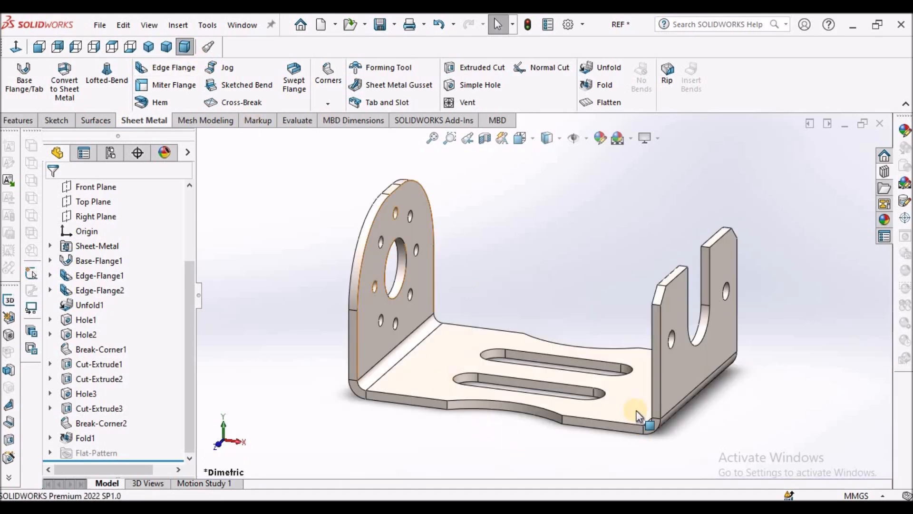
click(288, 291)
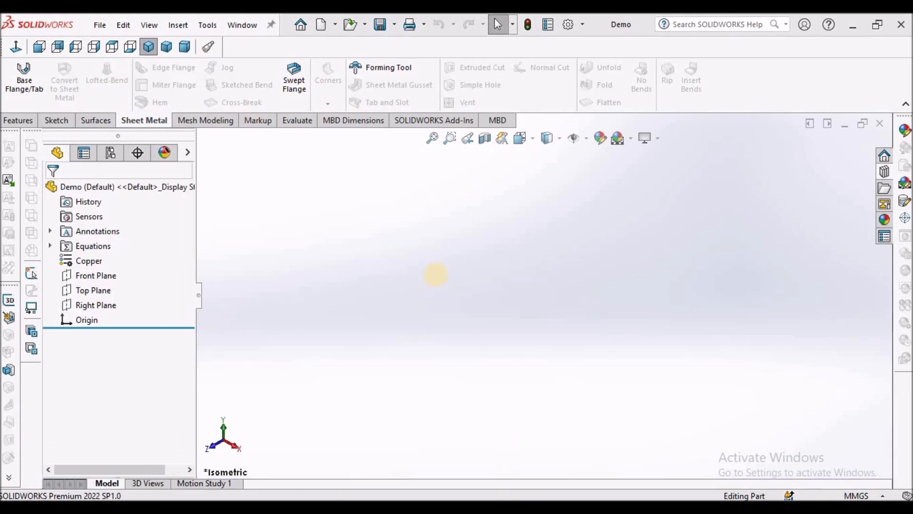
Start a sketch on the Top Plane and draw a center rectangle about 80 mm high, centred on the origin
click(88, 290)
click(57, 120)
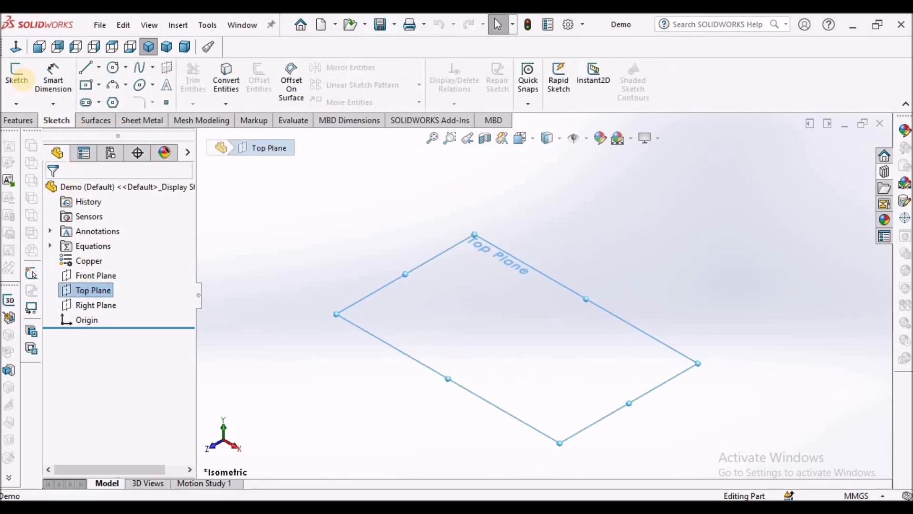
click(16, 76)
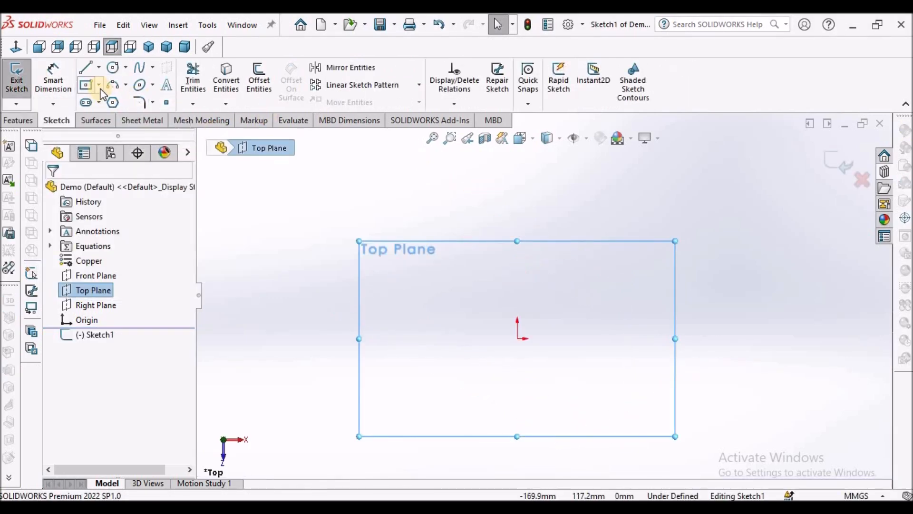
drag(518, 338, 603, 268)
right_click(446, 202)
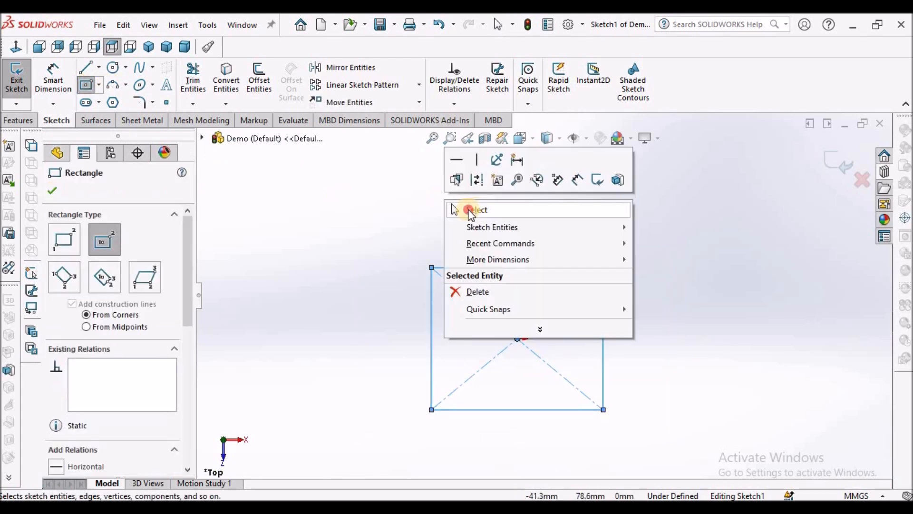
click(467, 206)
scroll(544, 298, up, 3)
scroll(600, 346, down, 2)
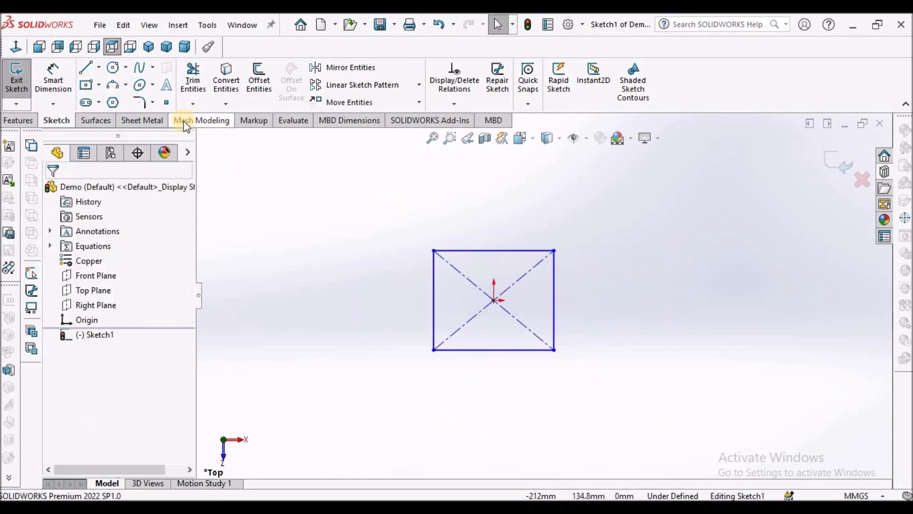
click(53, 79)
click(493, 351)
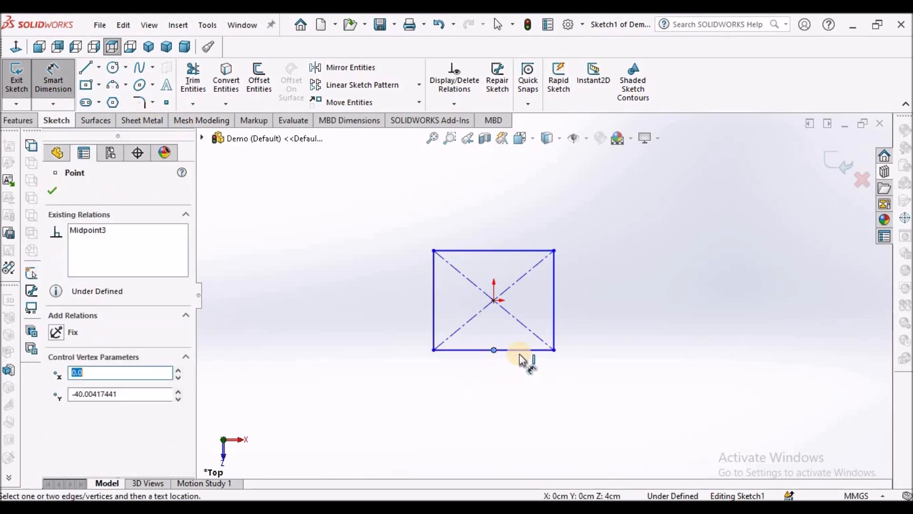
click(58, 192)
right_click(326, 209)
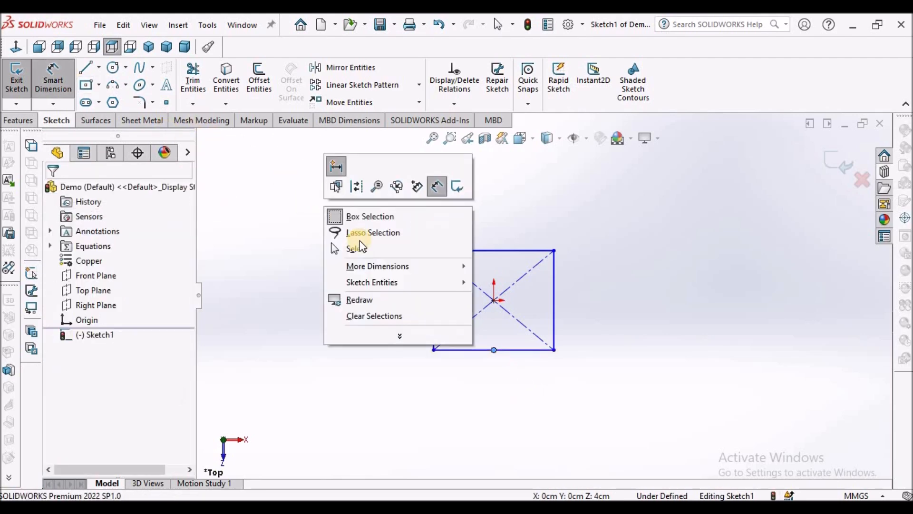
click(360, 234)
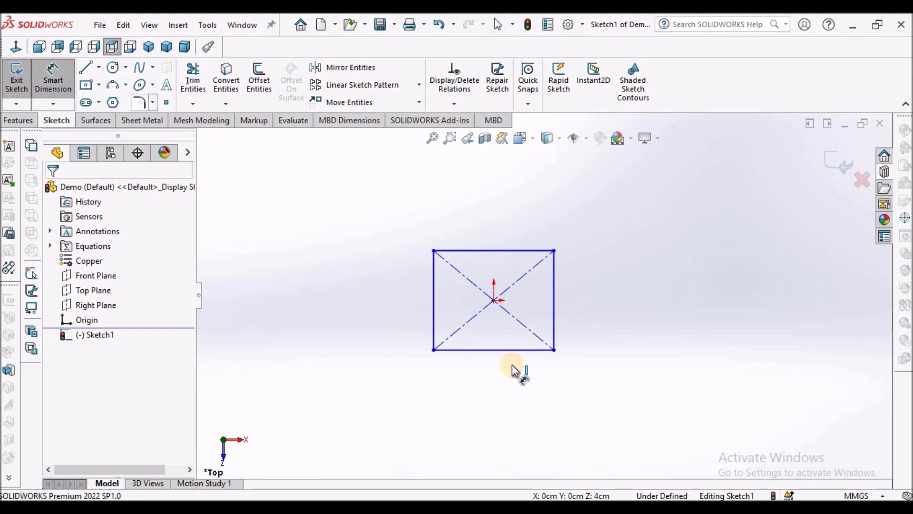
Dimension the rectangle 108 mm wide and 70 mm high
click(517, 350)
click(514, 379)
text(108)
key(Return)
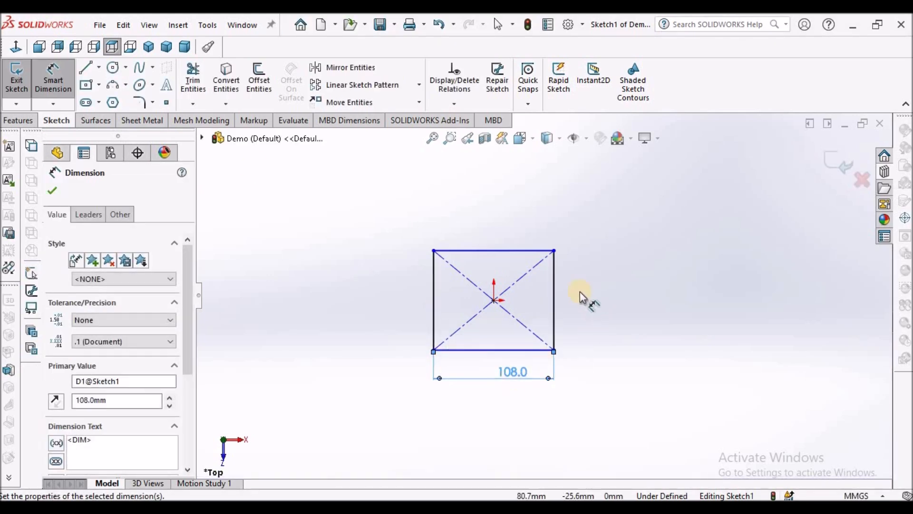
click(608, 295)
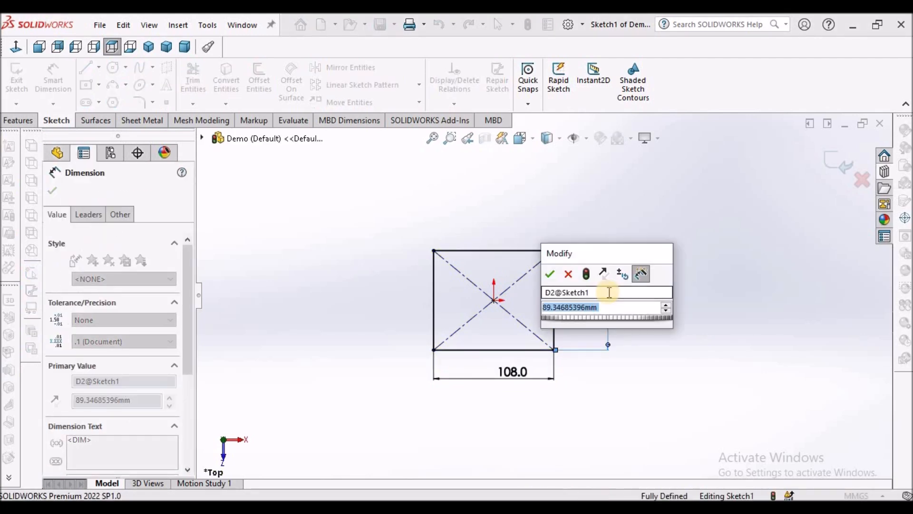
text(70)
key(Return)
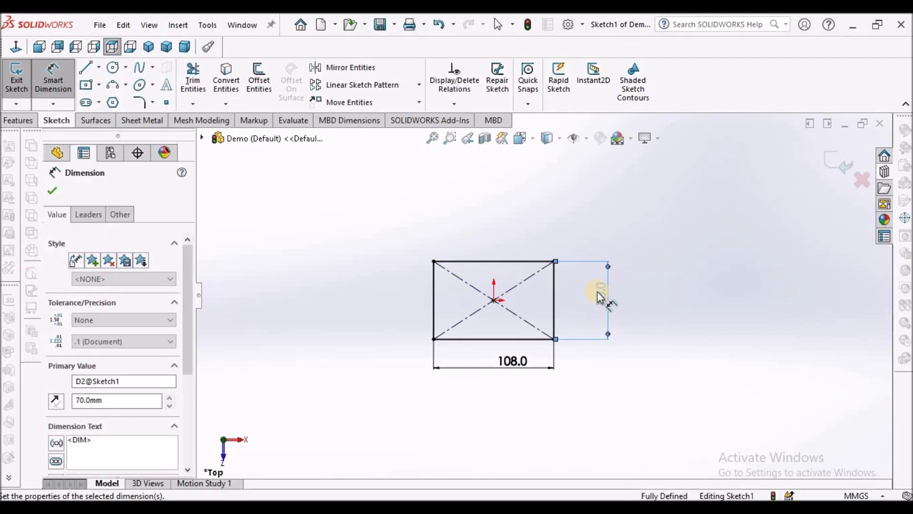
Create a 1 mm thick base flange from the rectangle, with a K-Factor of 0.45 and tear relief
click(136, 121)
click(24, 78)
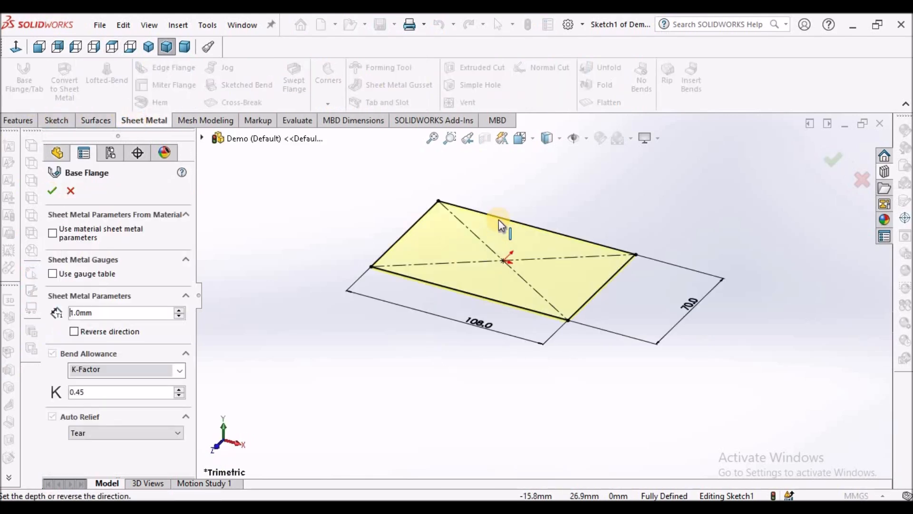
click(53, 190)
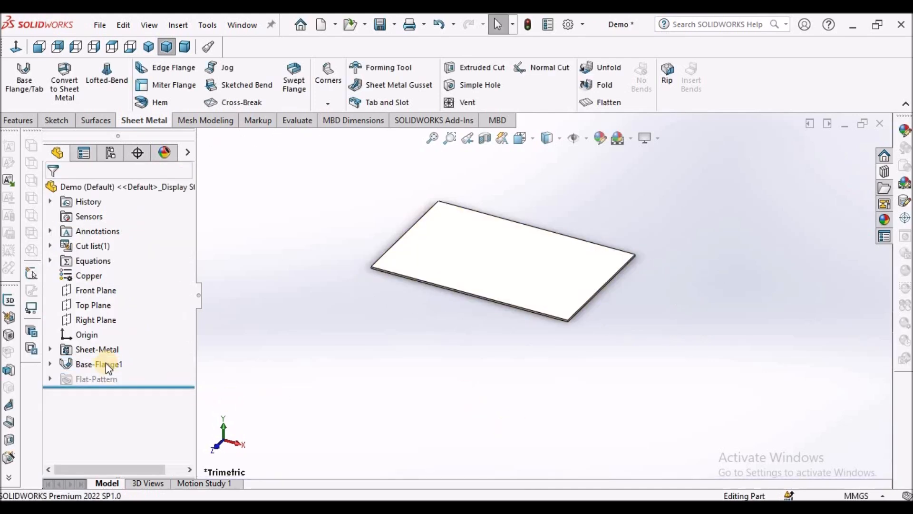
Edit the part's sheet metal parameters so that both the thickness and the bend radius are 3 mm, and review them
right_click(97, 365)
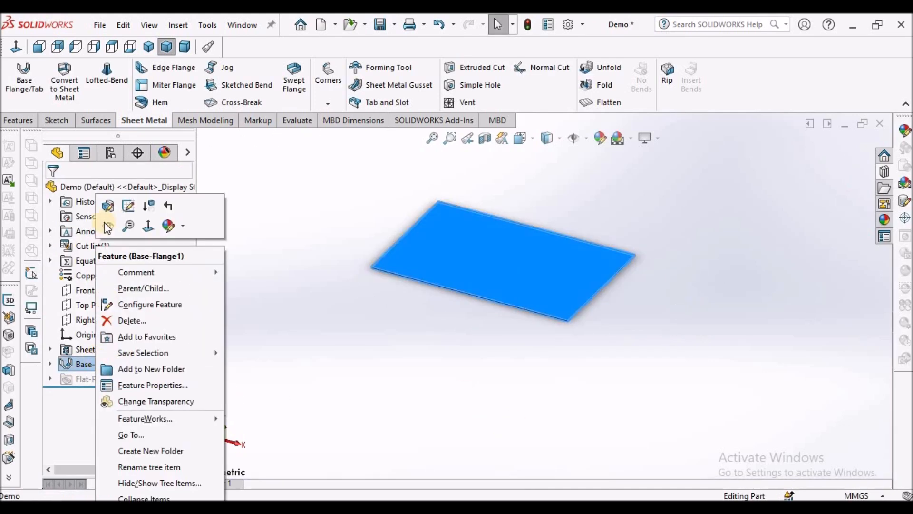
click(109, 204)
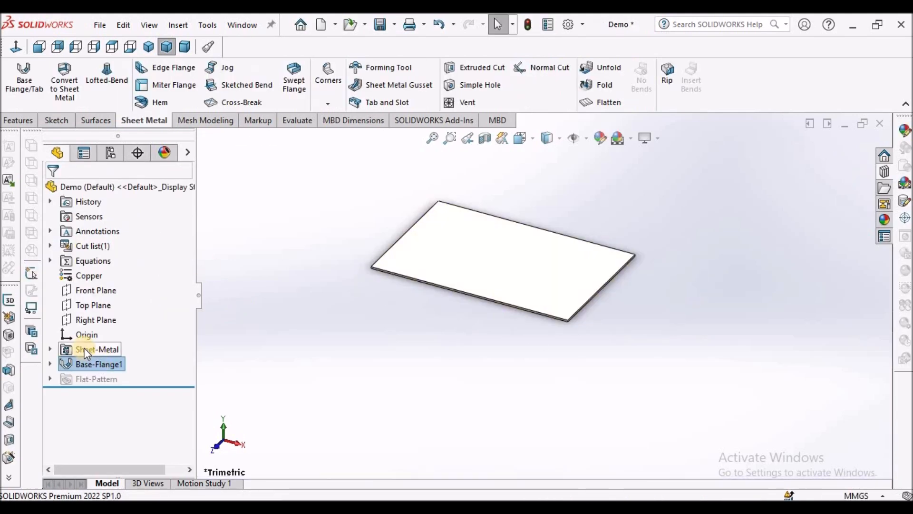
right_click(84, 348)
click(96, 222)
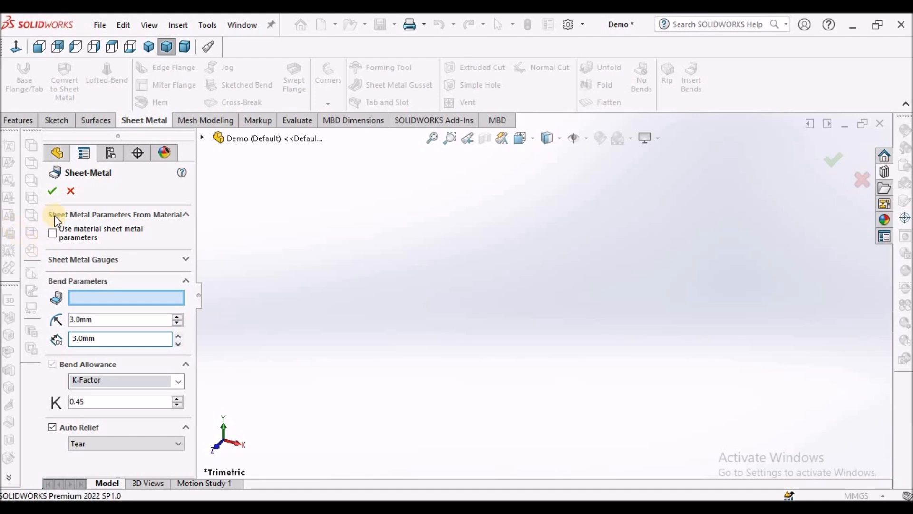
click(52, 191)
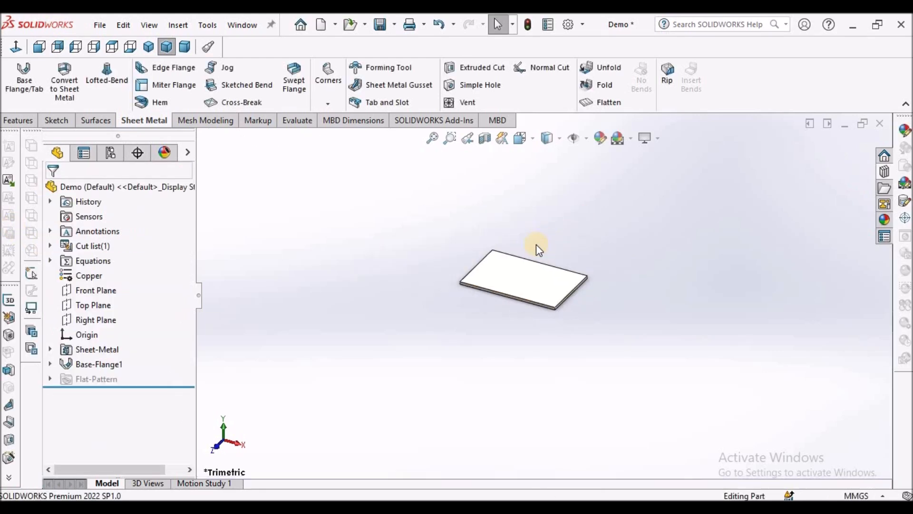
scroll(536, 244, down, 2)
right_click(94, 350)
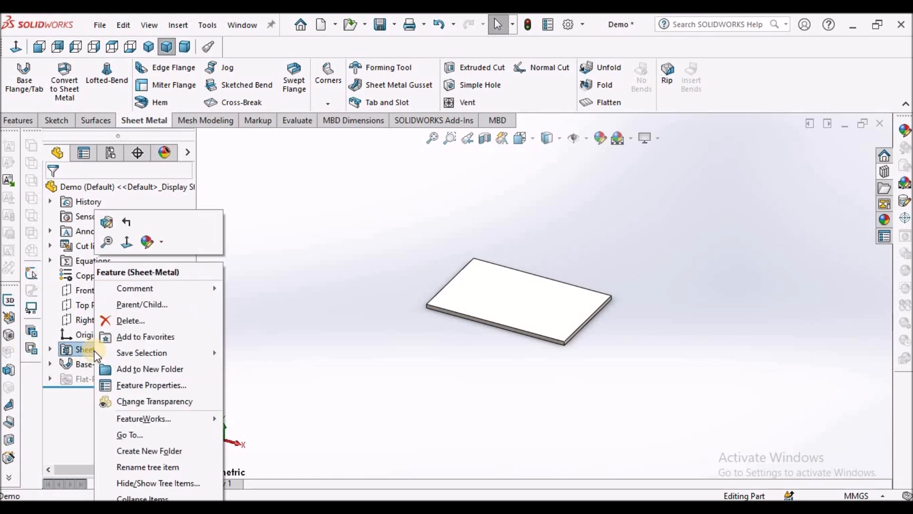
click(107, 220)
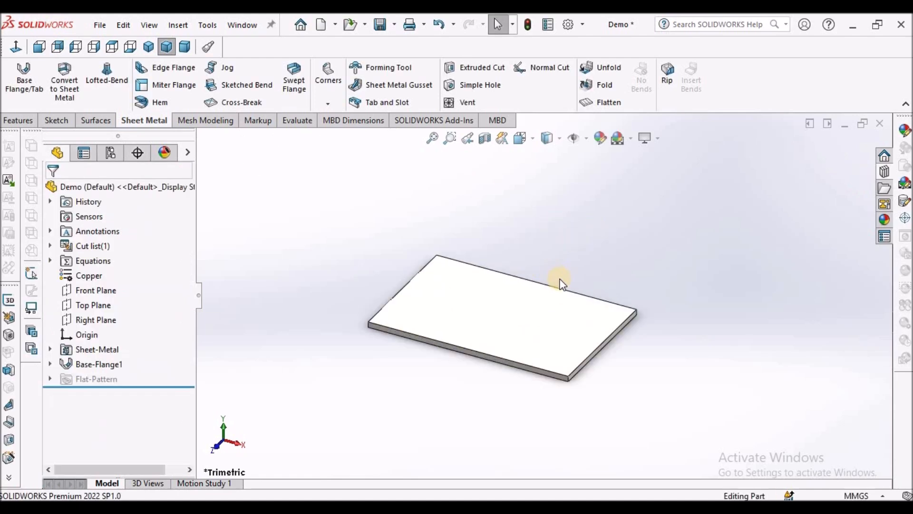
Add an upward 90° edge flange with a blind length of about 46 mm along the plate's left short edge
click(171, 67)
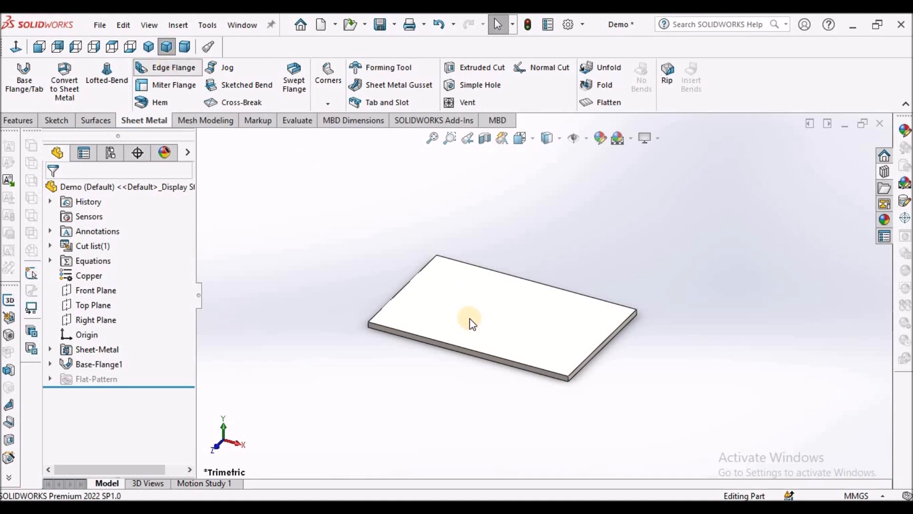
click(409, 291)
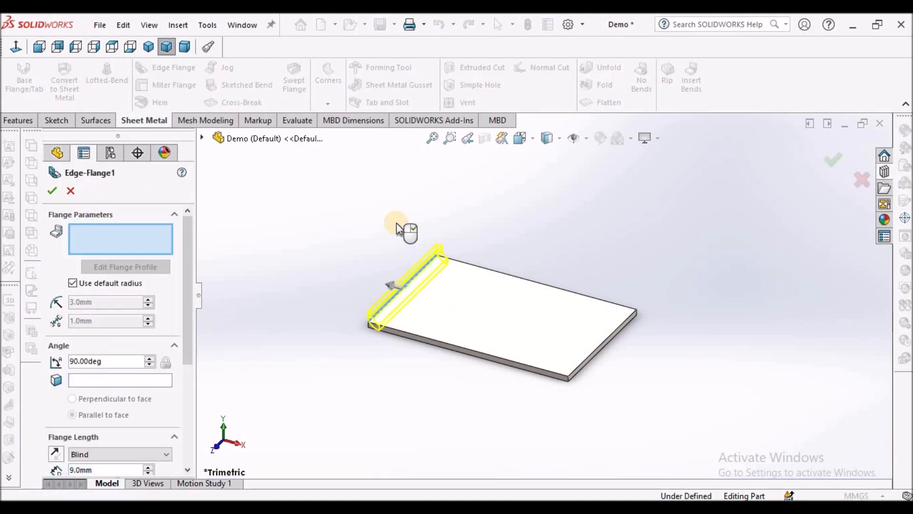
click(395, 206)
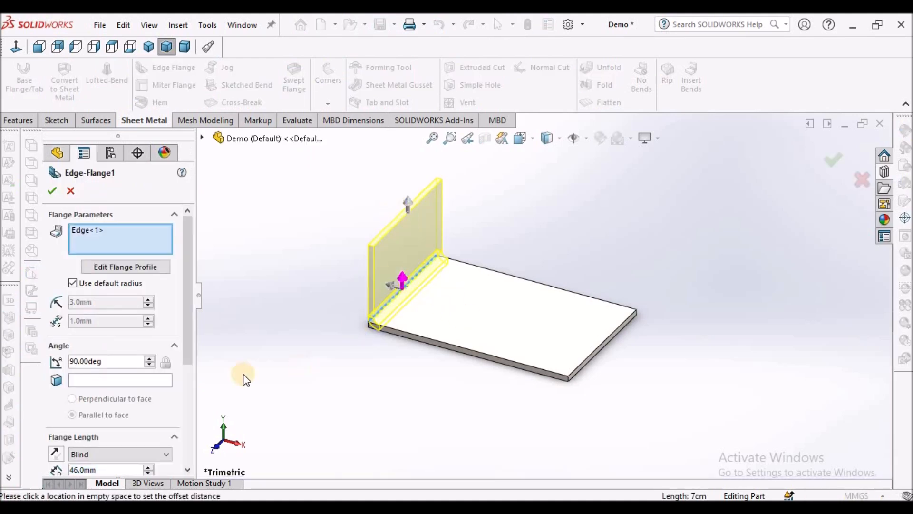
click(190, 387)
click(52, 190)
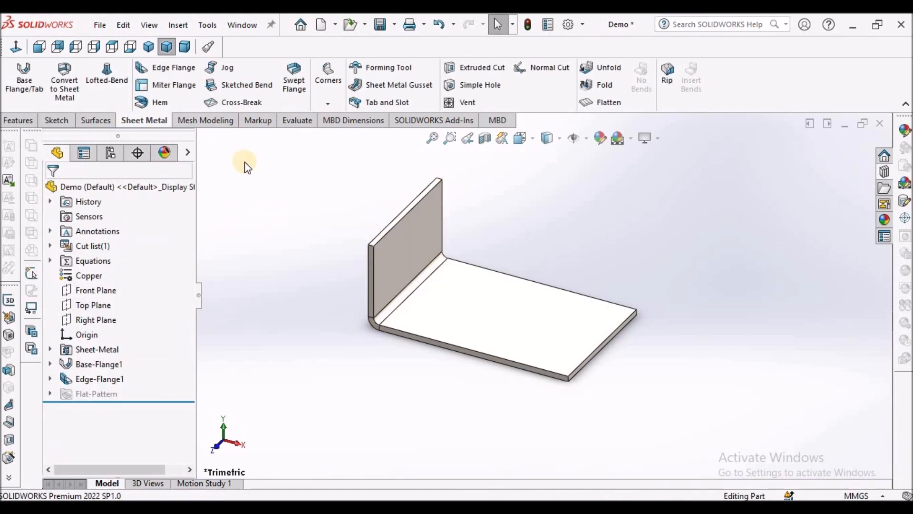
Add a second upward 90° edge flange with a blind length along the plate's opposite short edge
click(188, 71)
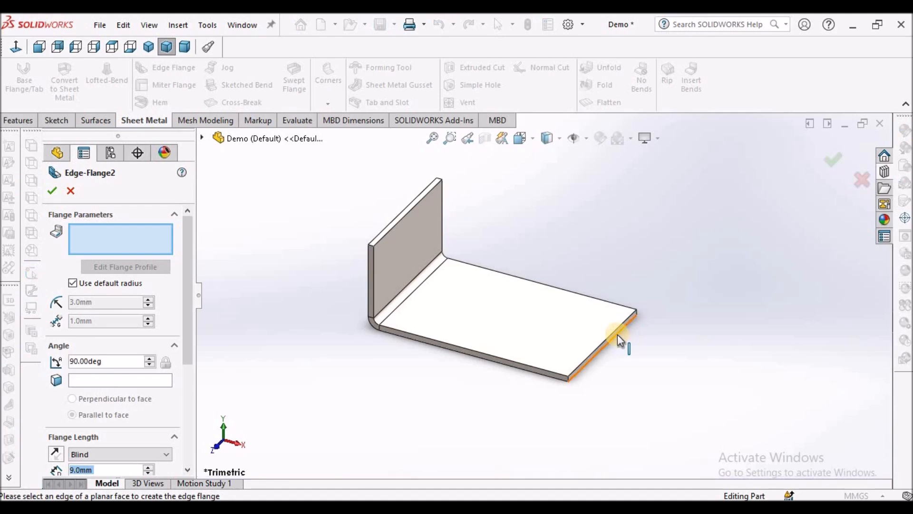
click(613, 336)
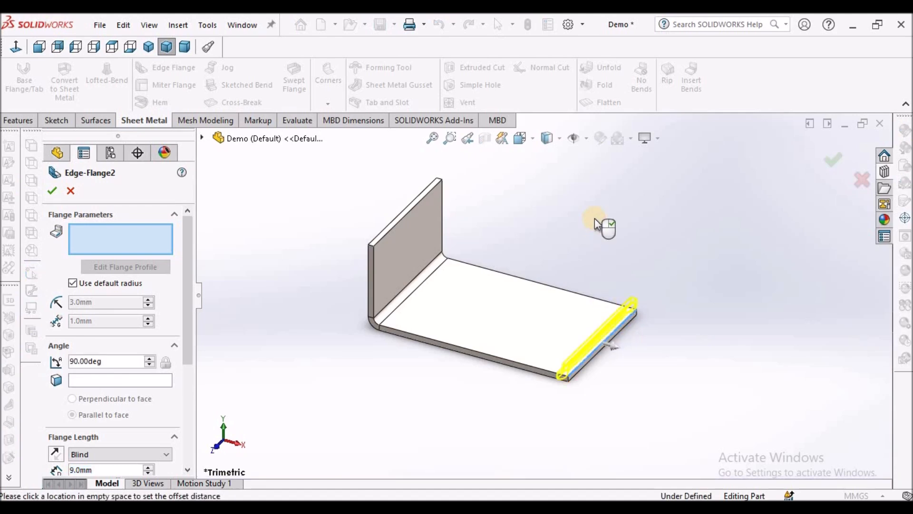
click(721, 237)
click(53, 191)
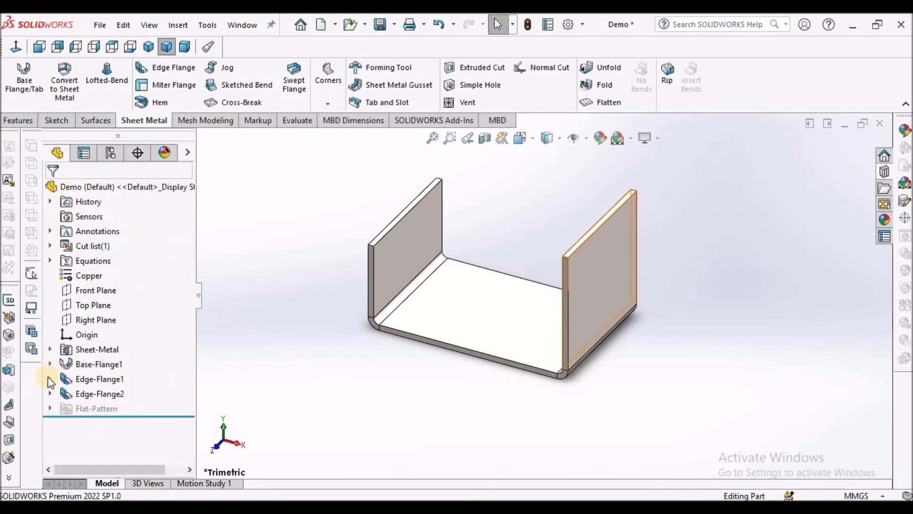
Edit the first edge flange's profile sketch and dimension its overall height, from the plate's underside to the top line, at 60 mm
click(50, 379)
right_click(113, 395)
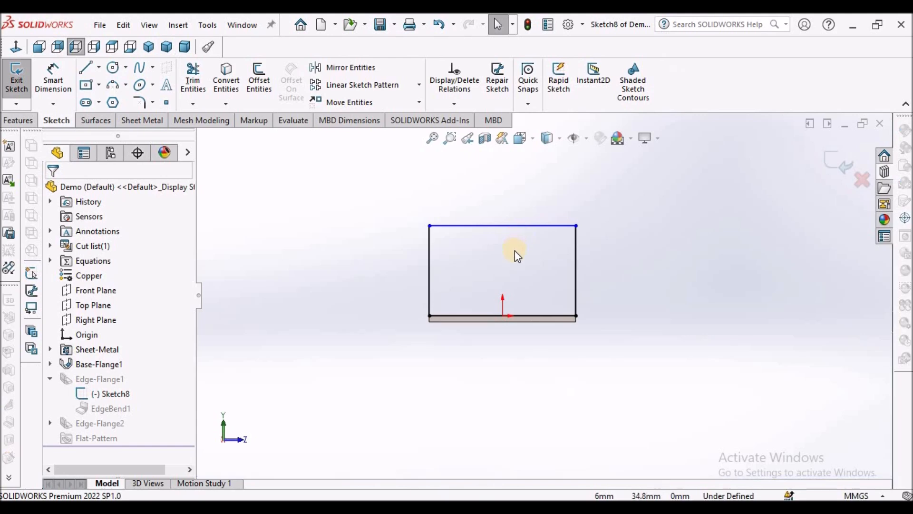
click(53, 76)
click(510, 226)
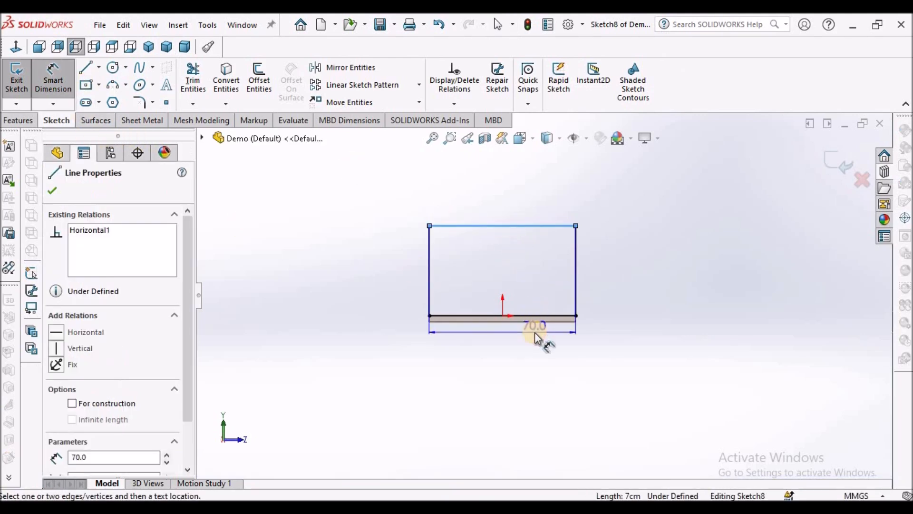
scroll(542, 314, down, 4)
click(550, 305)
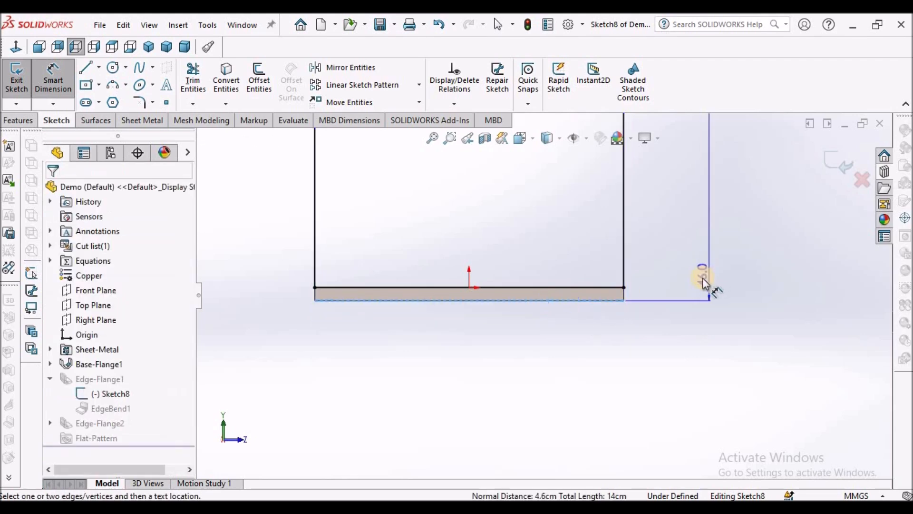
scroll(672, 255, up, 2)
click(649, 260)
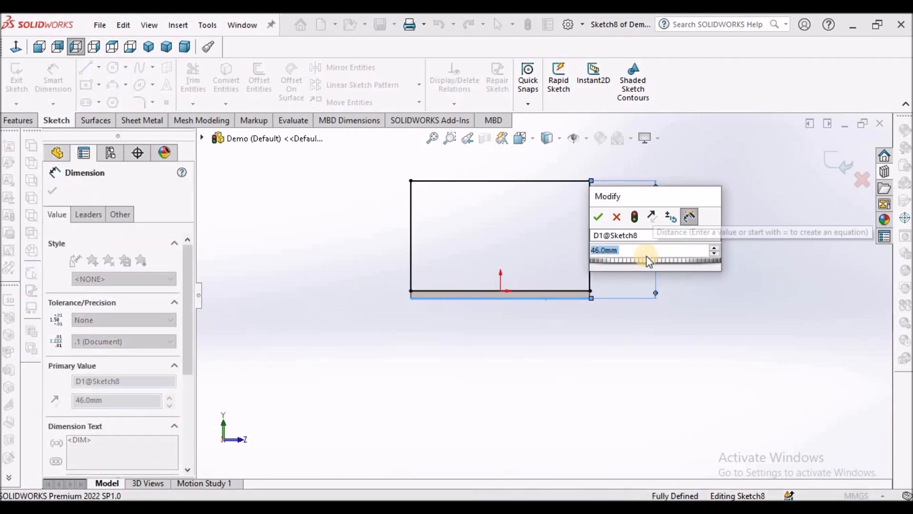
text(60)
key(Return)
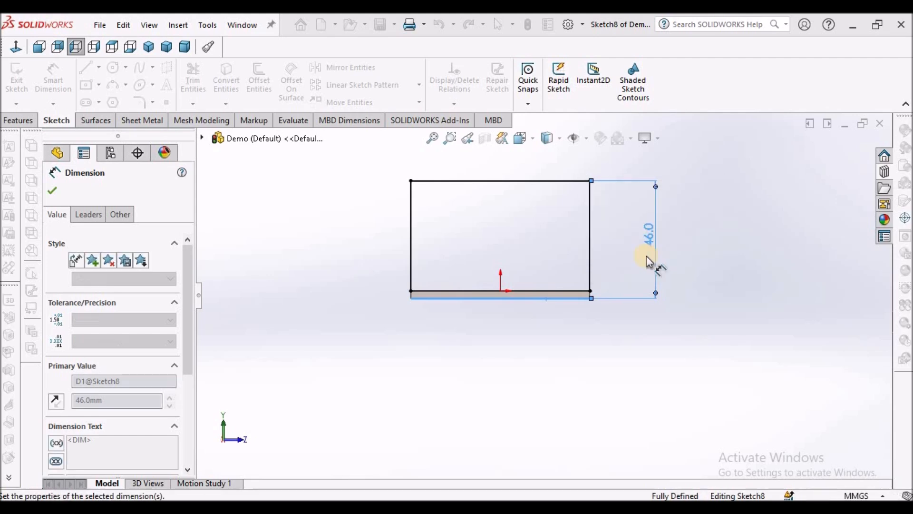
Try to dimension the left vertical side of the flange profile and finish editing its sketch
click(411, 189)
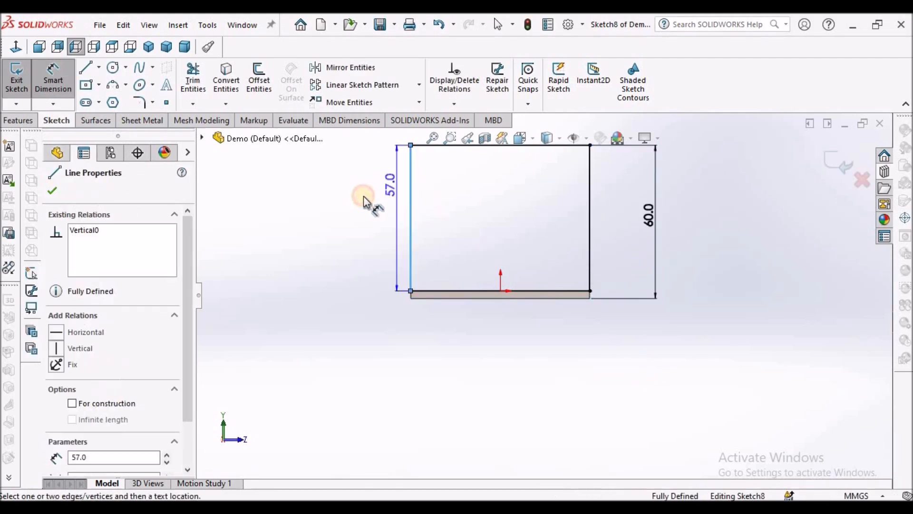
click(365, 196)
click(492, 172)
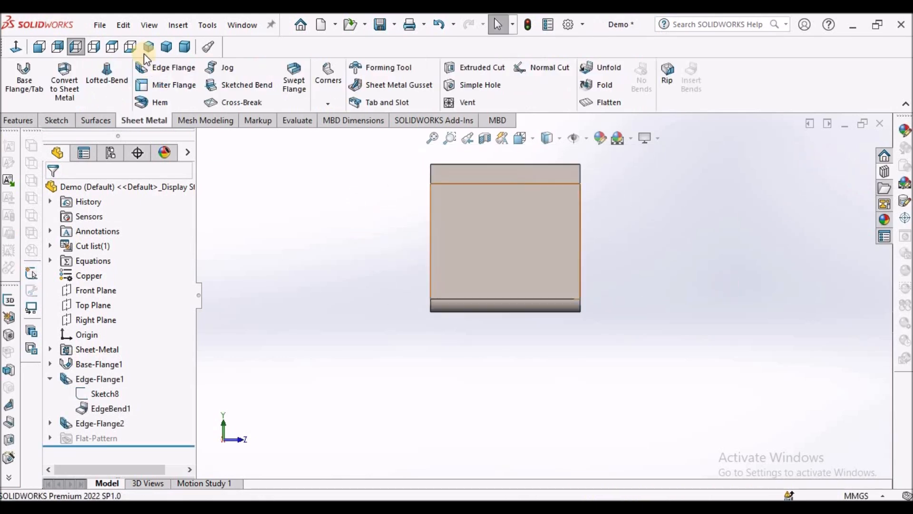
Edit the second edge flange's profile sketch, set its overall height from the plate's underside to 50 mm, and exit the sketch
click(185, 46)
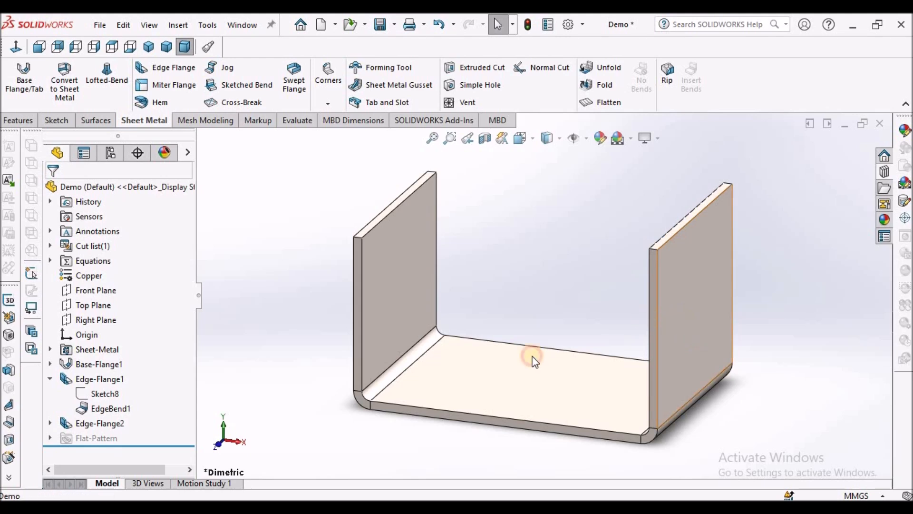
click(683, 323)
click(50, 423)
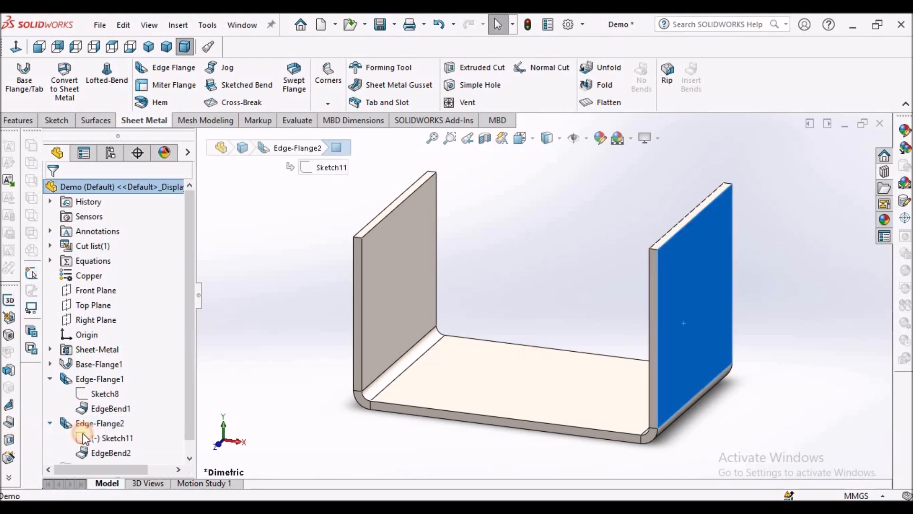
right_click(132, 439)
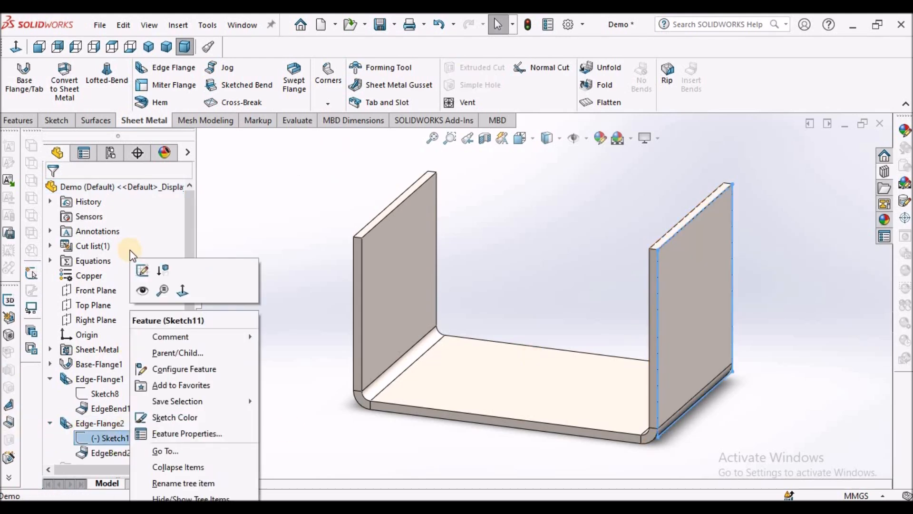
click(139, 268)
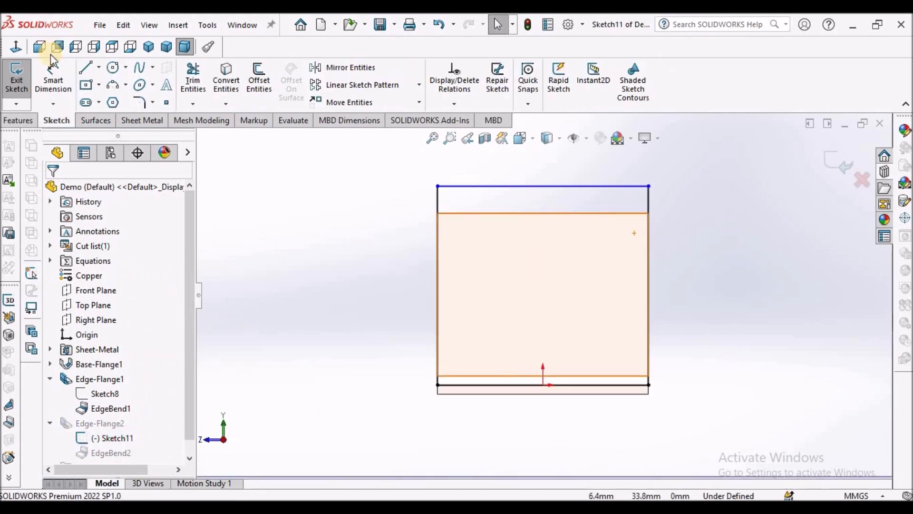
click(53, 72)
click(566, 187)
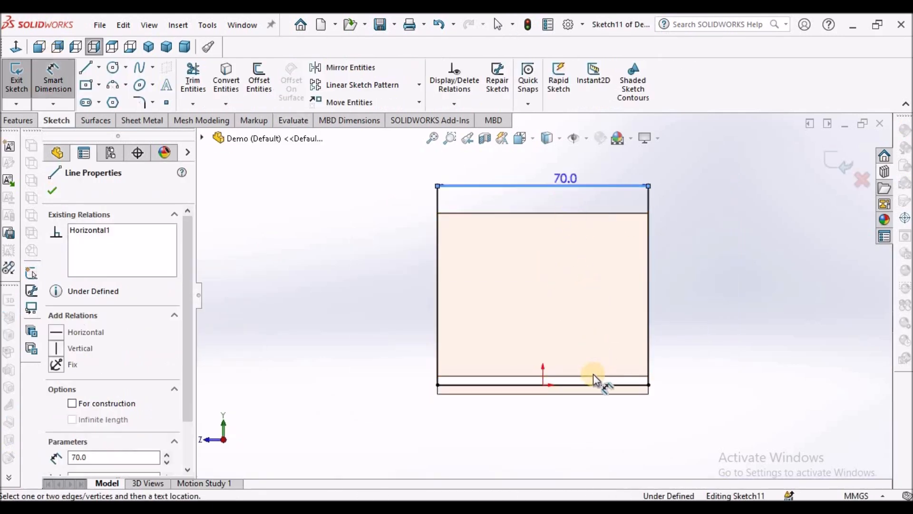
click(598, 399)
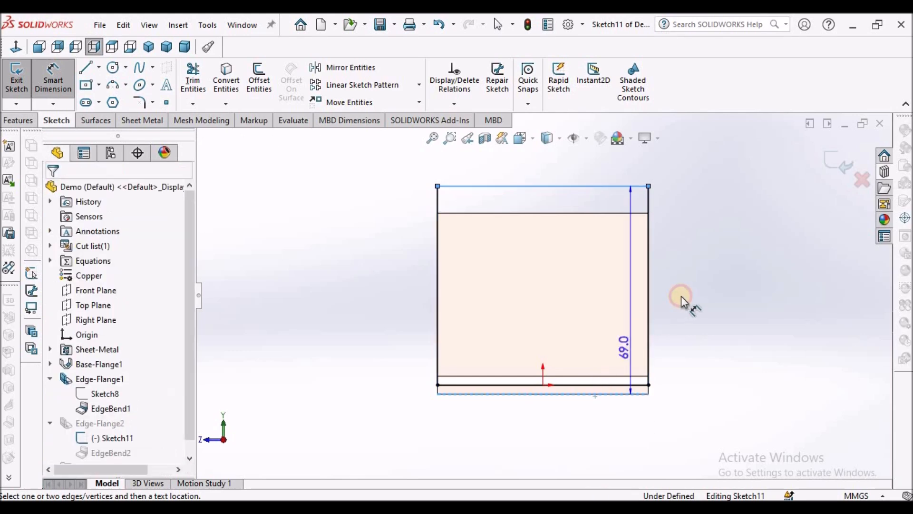
click(704, 298)
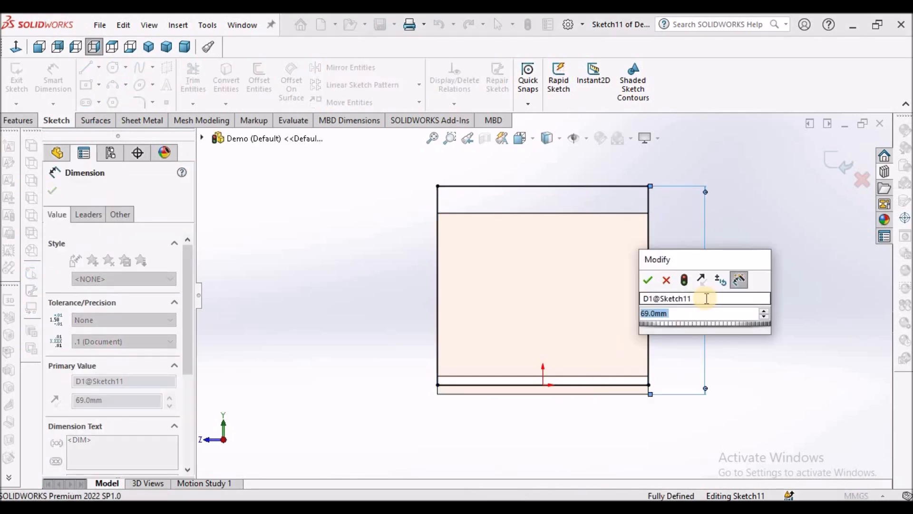
text(50)
key(Return)
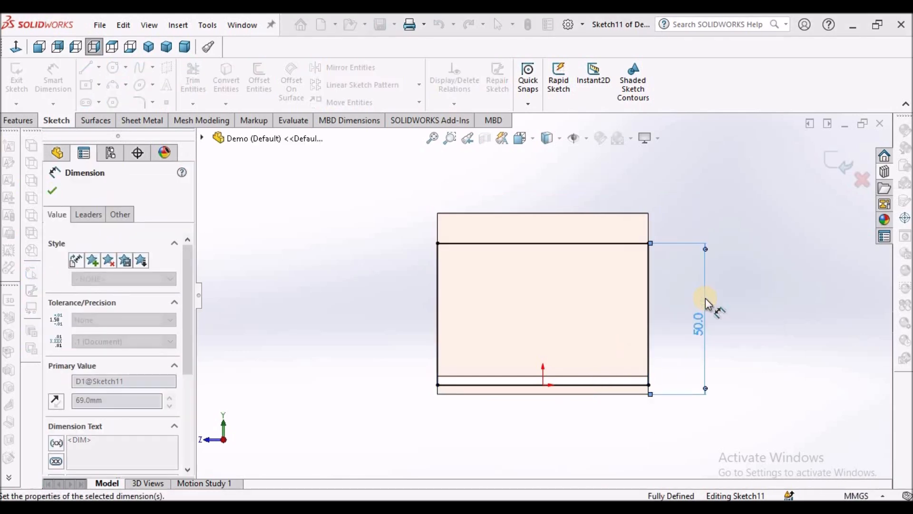
click(833, 169)
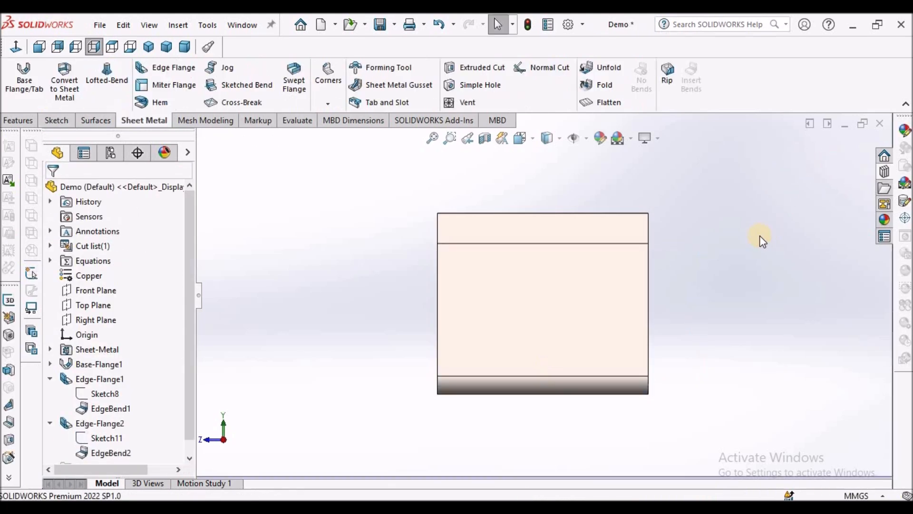
Save the part and unfold all its bends with the base flange's top face held fixed
click(185, 46)
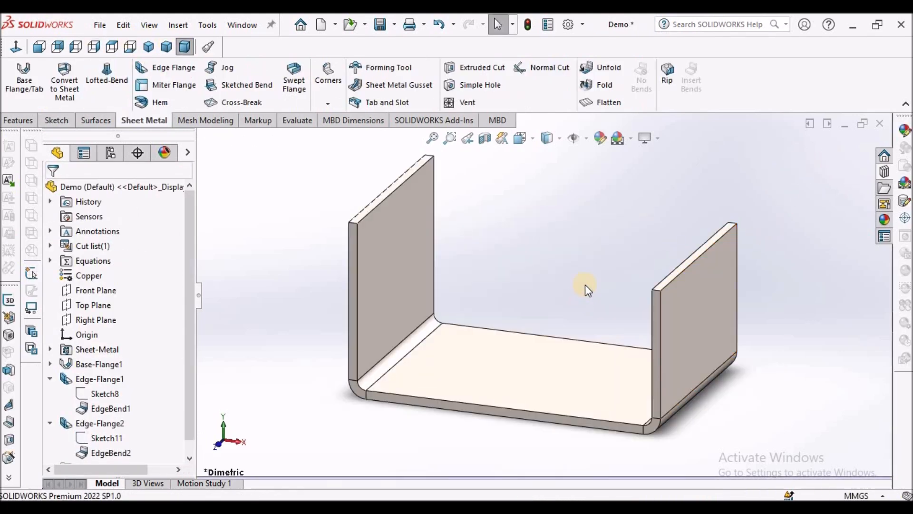
click(380, 24)
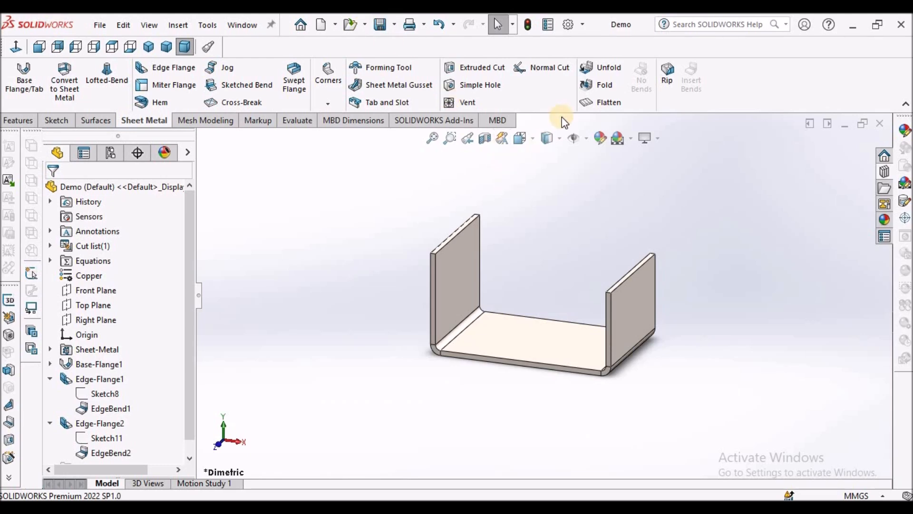
click(604, 66)
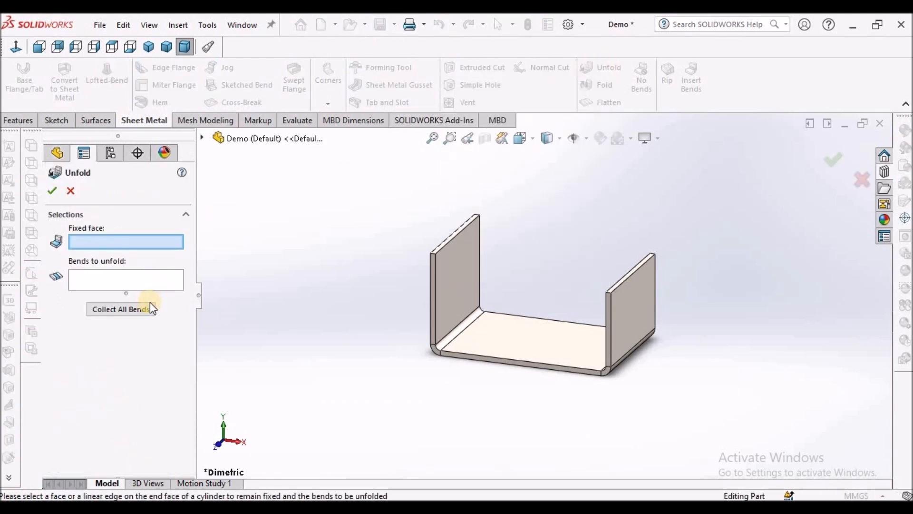
click(531, 338)
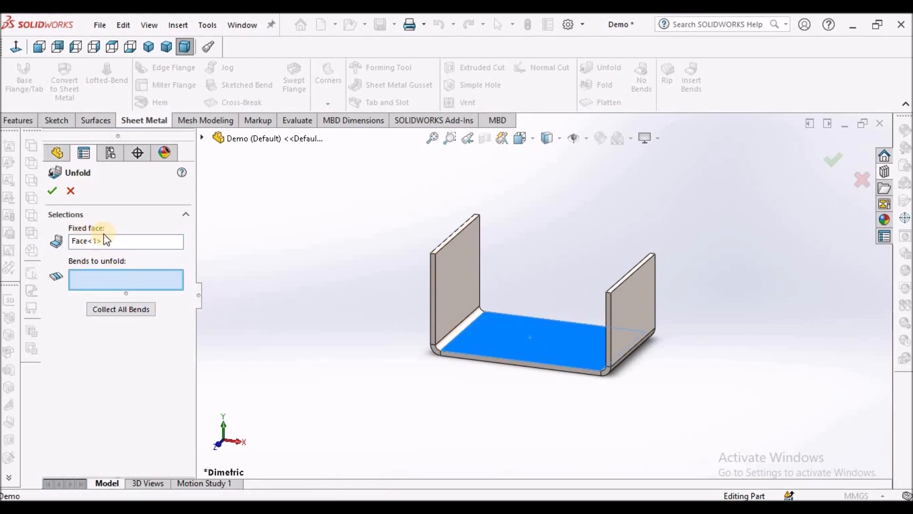
click(118, 309)
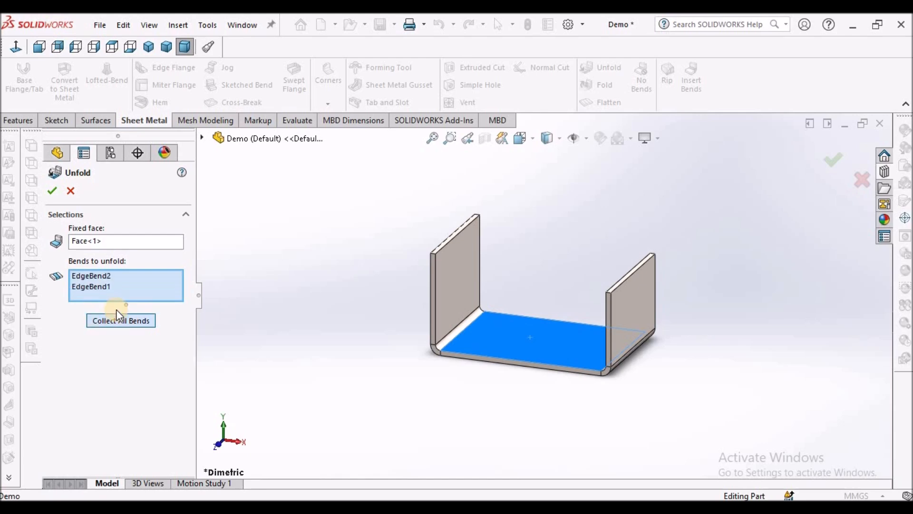
click(50, 187)
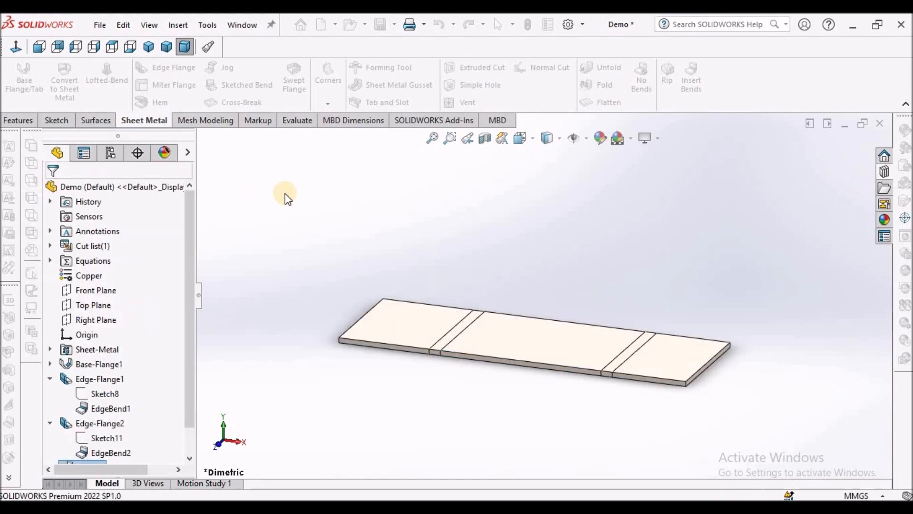
Add a 10 mm diameter blind simple hole linked to thickness near the middle of the base flange's top face
middle_drag(543, 247, 561, 335)
click(558, 327)
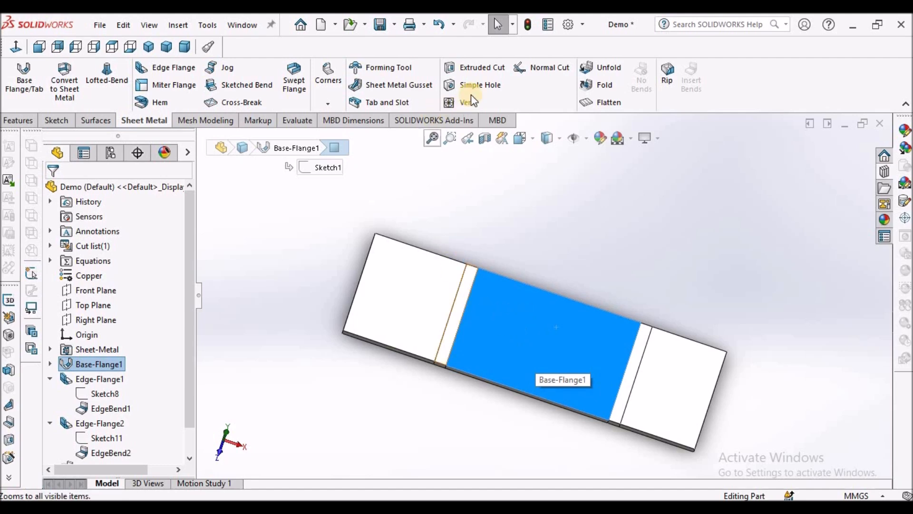
click(481, 81)
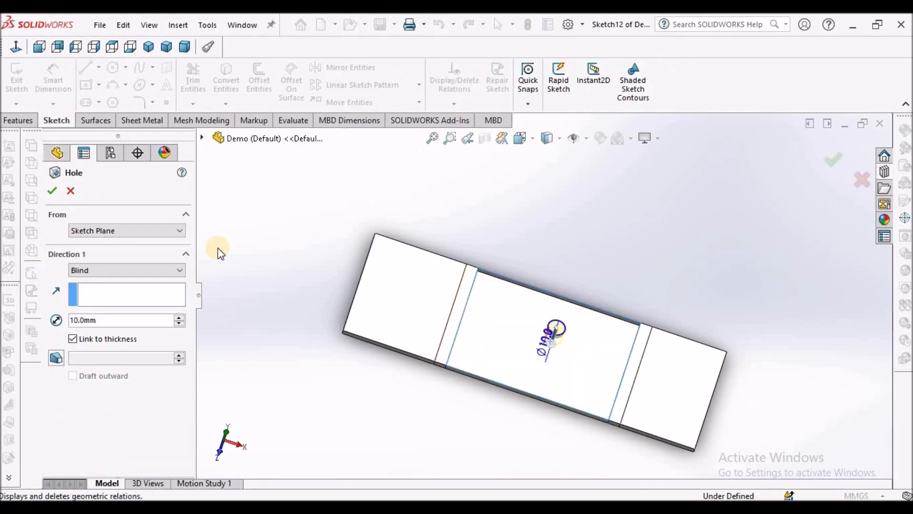
click(57, 190)
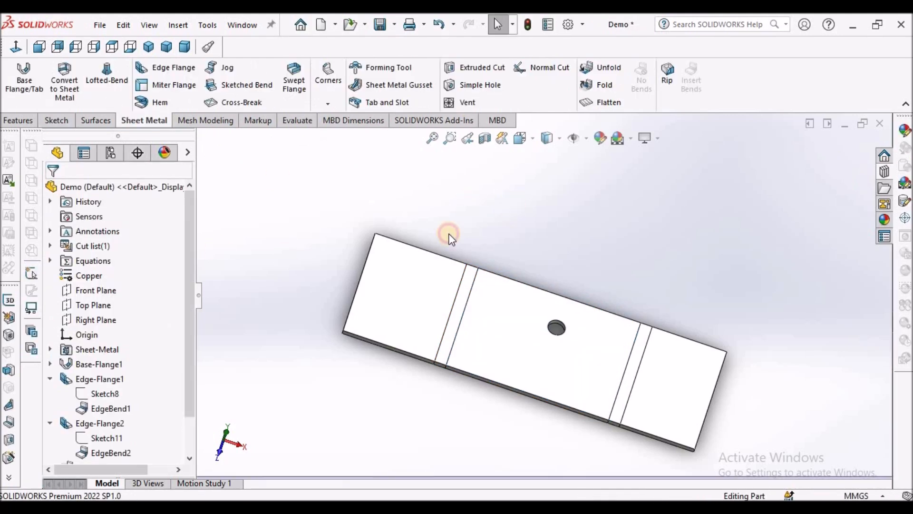
In the hole's sketch, draw a construction diagonal about 88 mm long across the flattened left flange, from its upper-left corner to its lower-right corner
click(189, 410)
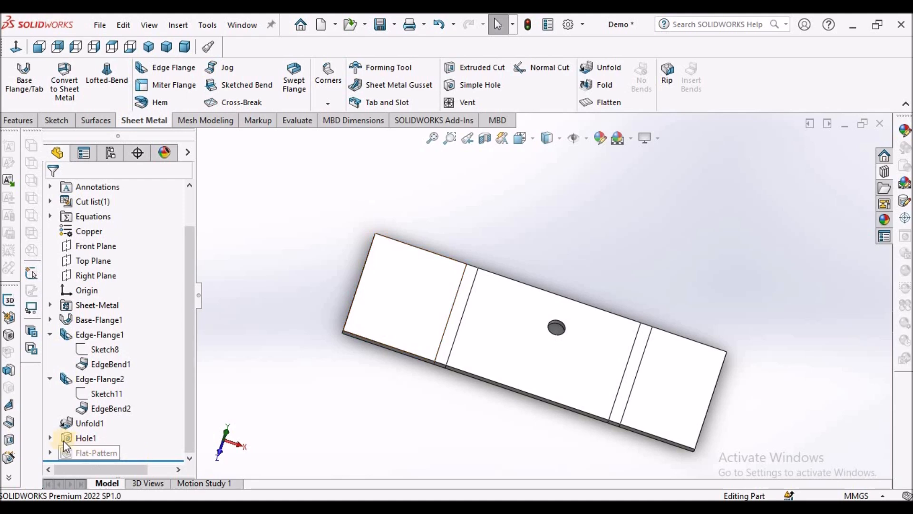
click(50, 438)
right_click(98, 453)
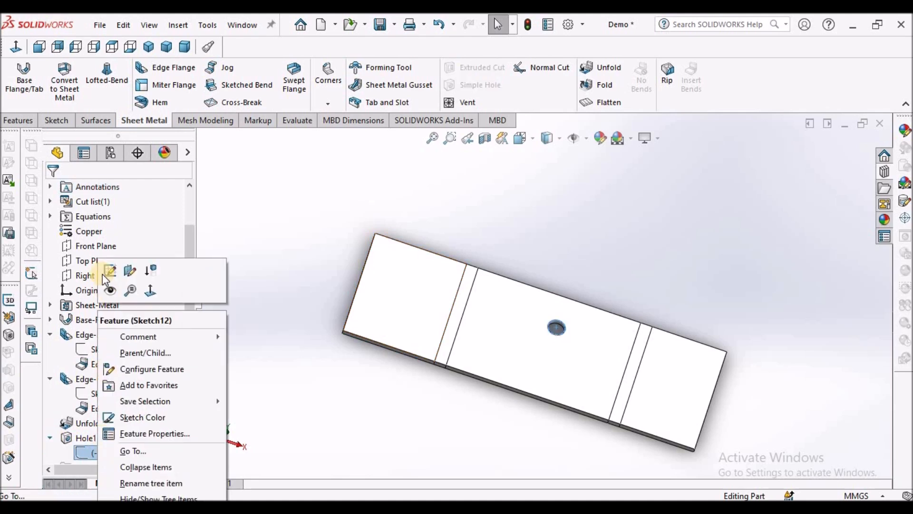
click(109, 274)
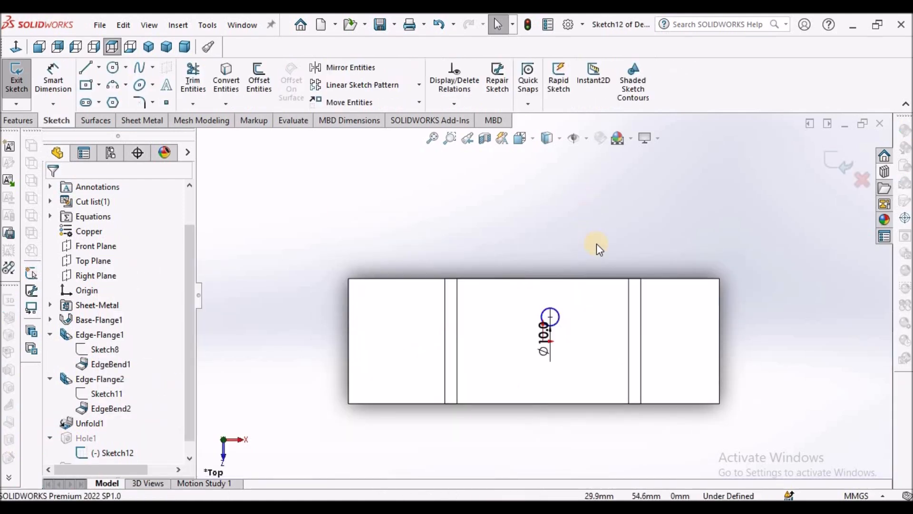
scroll(516, 289, down, 3)
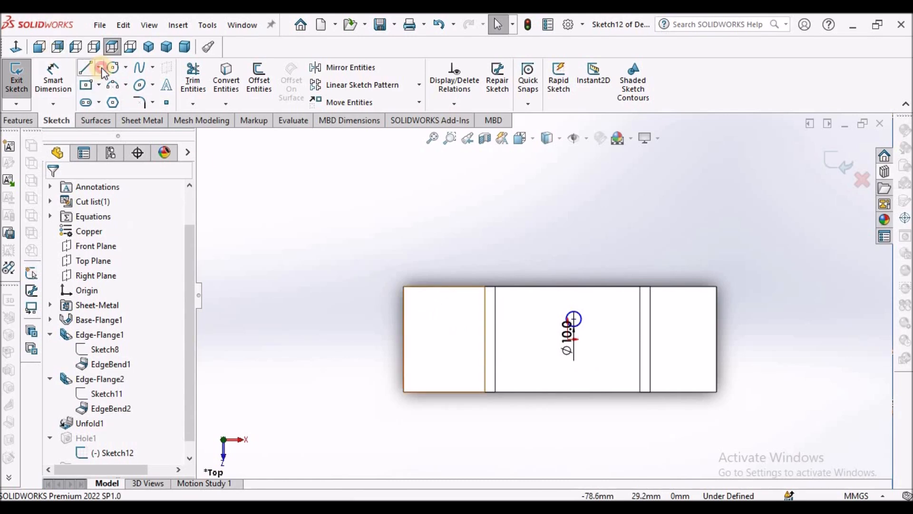
click(99, 67)
click(111, 98)
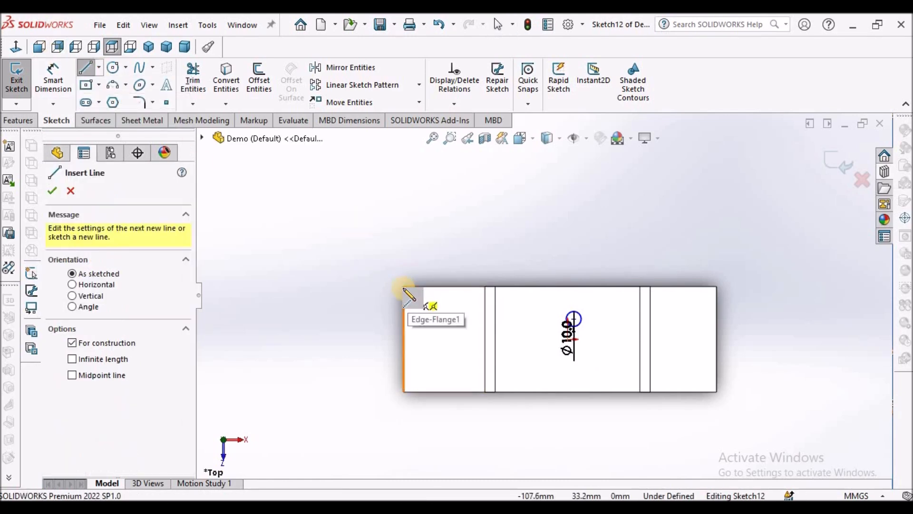
click(404, 288)
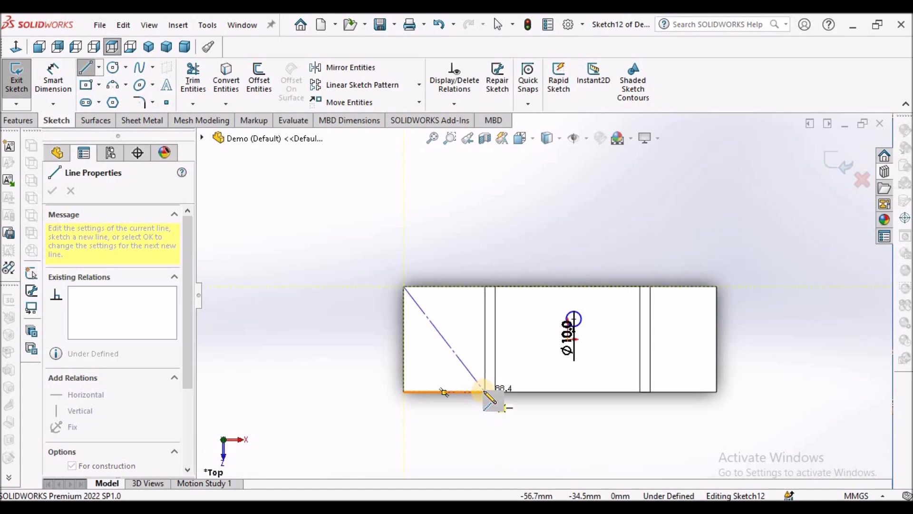
click(485, 392)
right_click(423, 202)
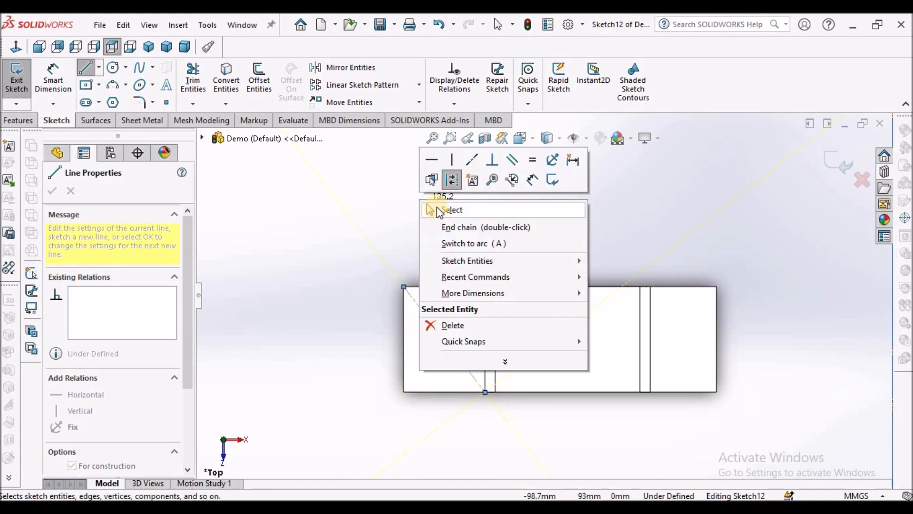
click(437, 206)
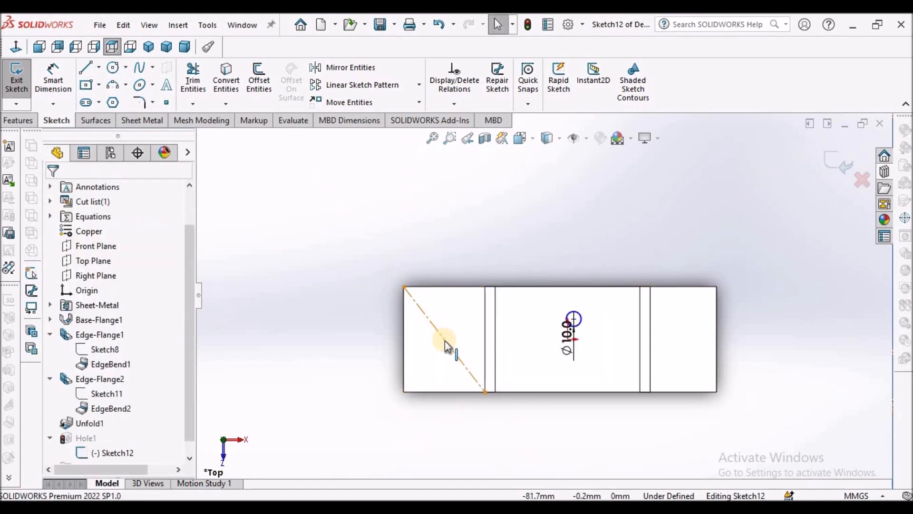
Move the hole's centre onto the midpoint of the construction diagonal on the flattened left flange
scroll(585, 328, down, 3)
click(589, 316)
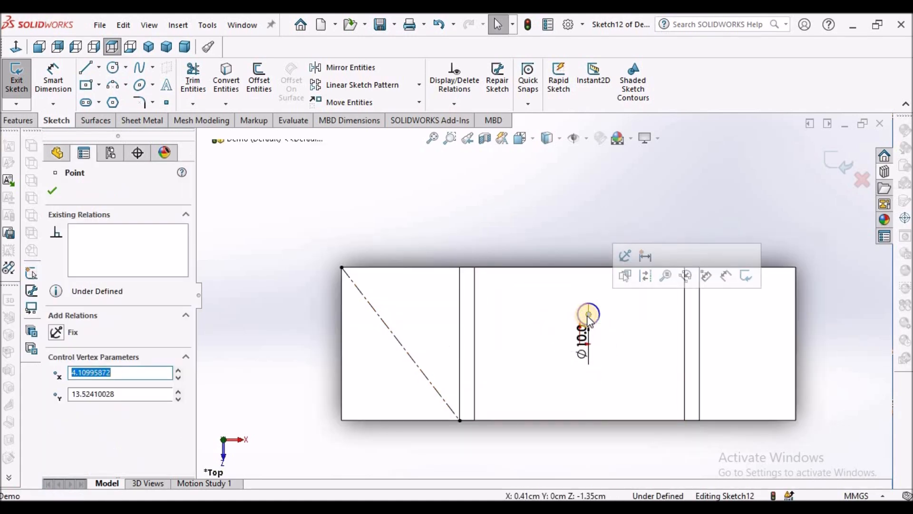
drag(589, 317, 440, 327)
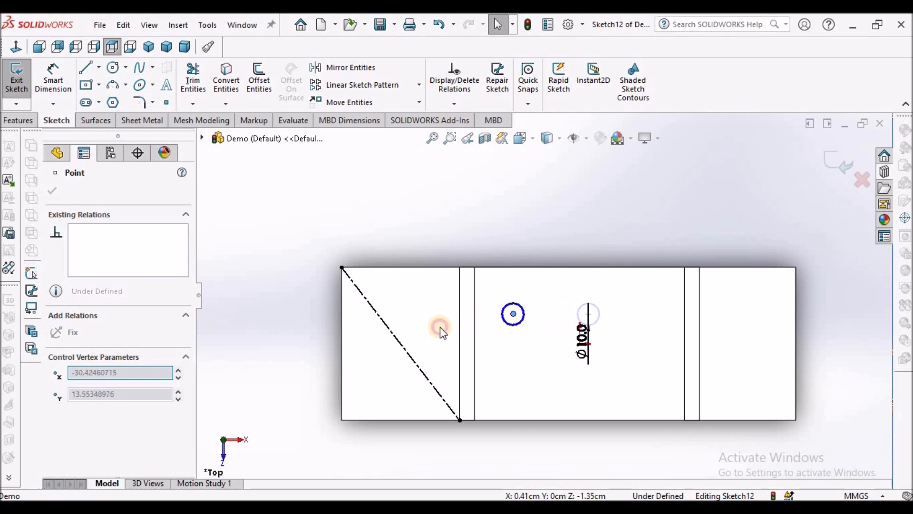
Set the left flange hole's diameter to 20 mm and exit the sketch
drag(390, 340, 370, 371)
double_click(369, 371)
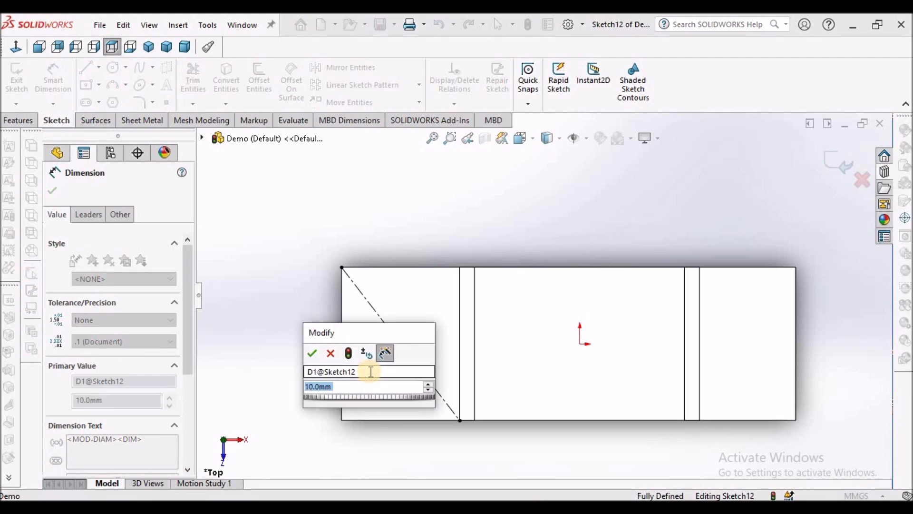
text(20)
key(Return)
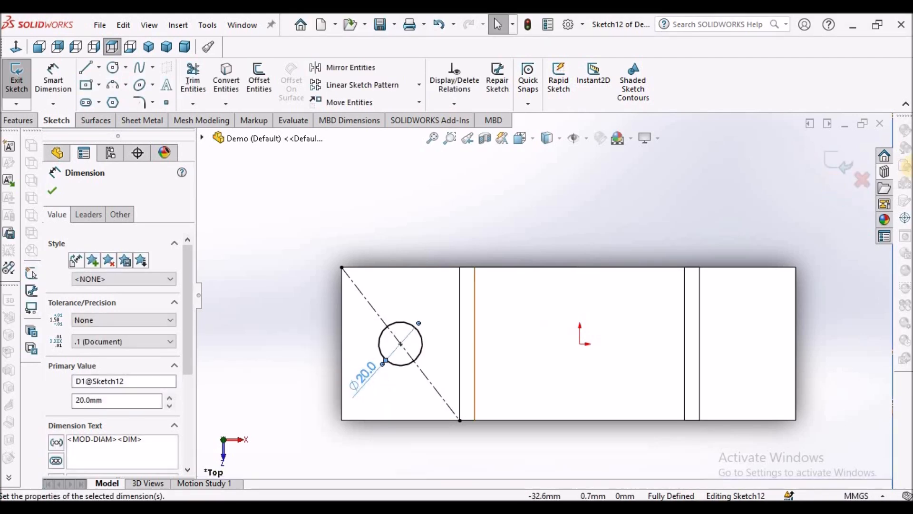
click(838, 156)
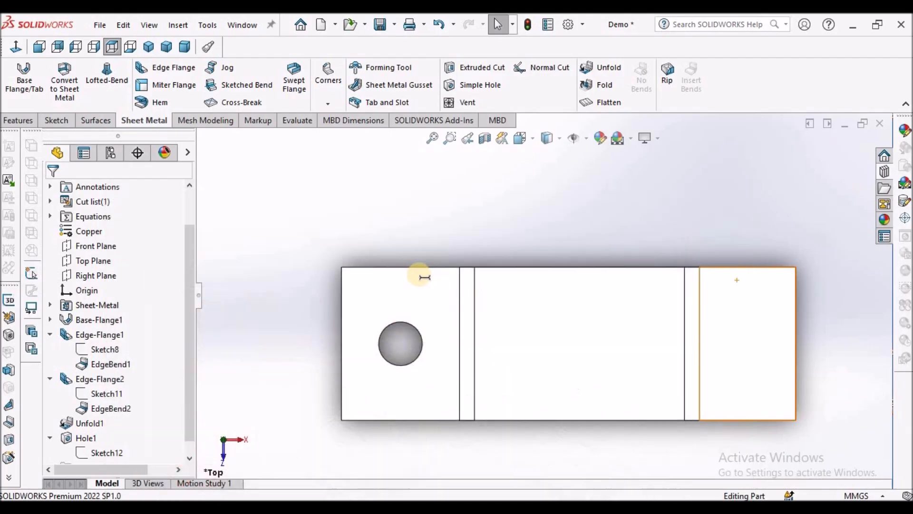
Add a 10 mm blind simple hole linked to thickness on the left flange's face, above the large hole
click(412, 284)
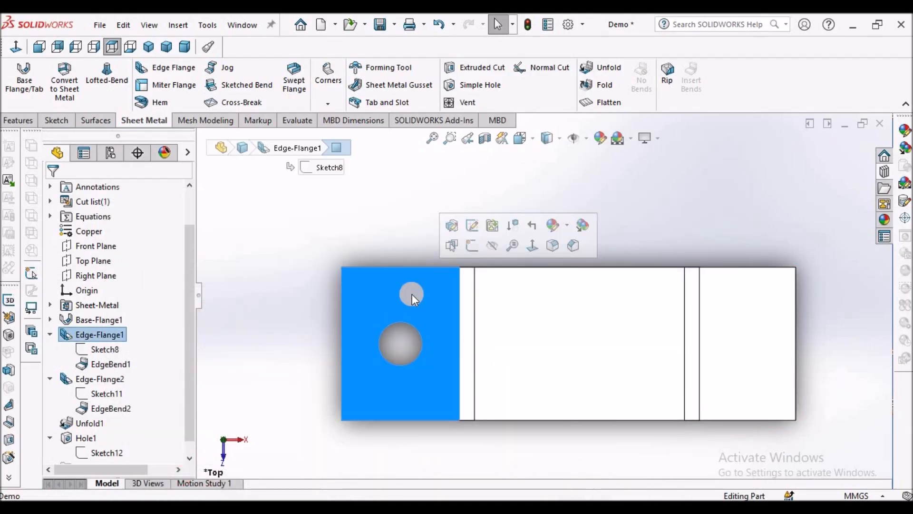
click(475, 84)
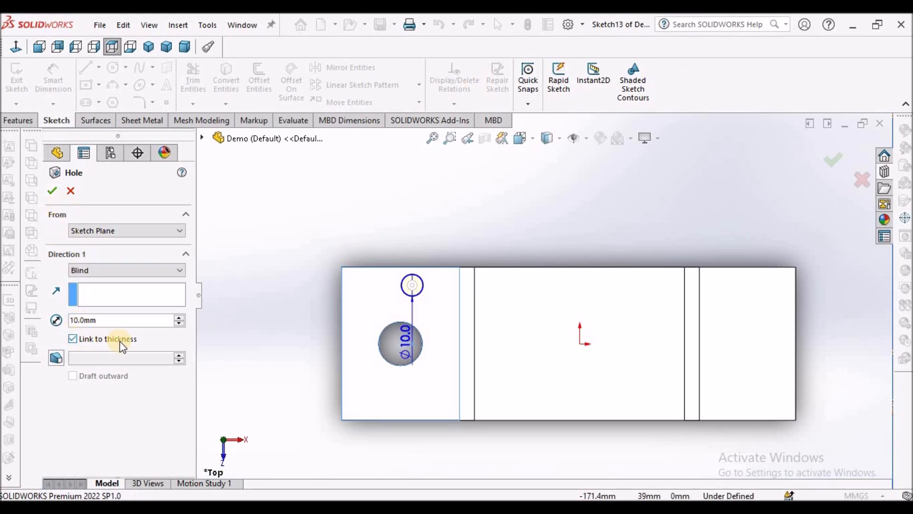
click(52, 190)
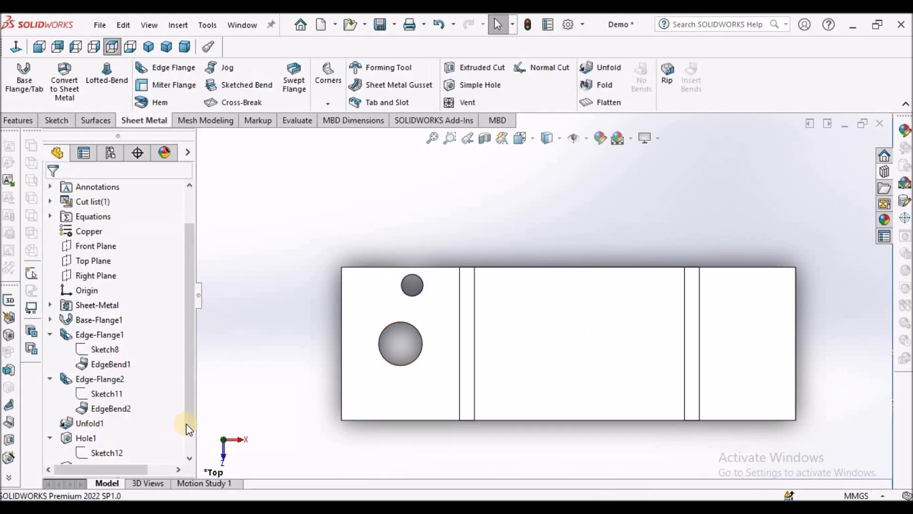
Edit the new small hole's sketch and set its circle diameter to 4 mm
scroll(190, 438, down, 1)
click(64, 440)
right_click(95, 452)
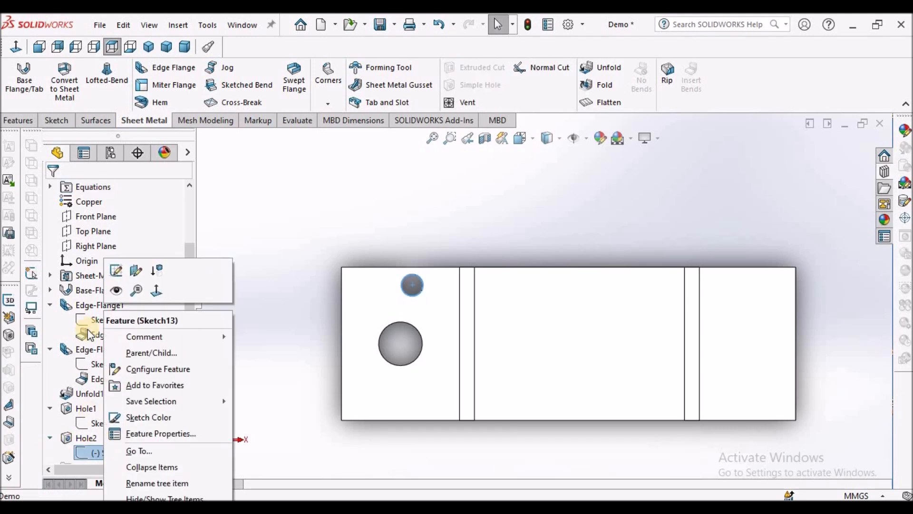
click(115, 271)
scroll(404, 352, up, 3)
drag(412, 324, 494, 195)
click(492, 190)
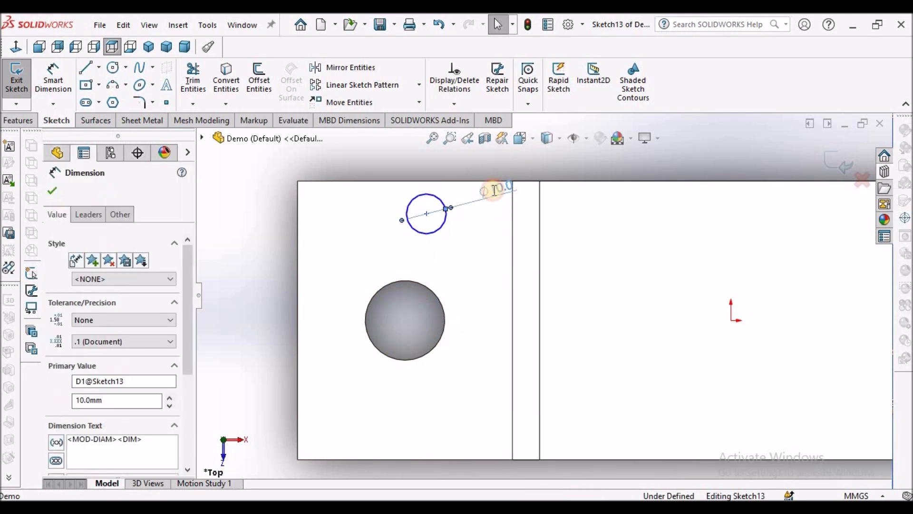
text(4)
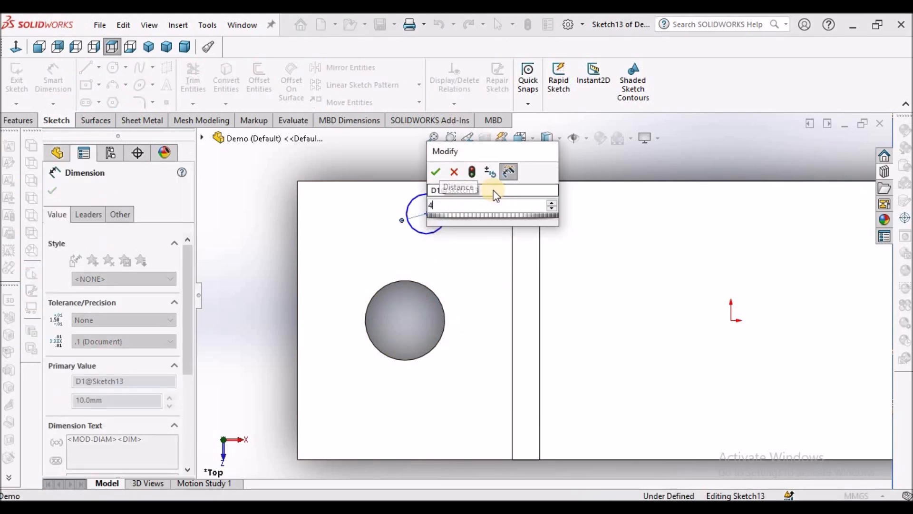
key(Return)
right_click(261, 232)
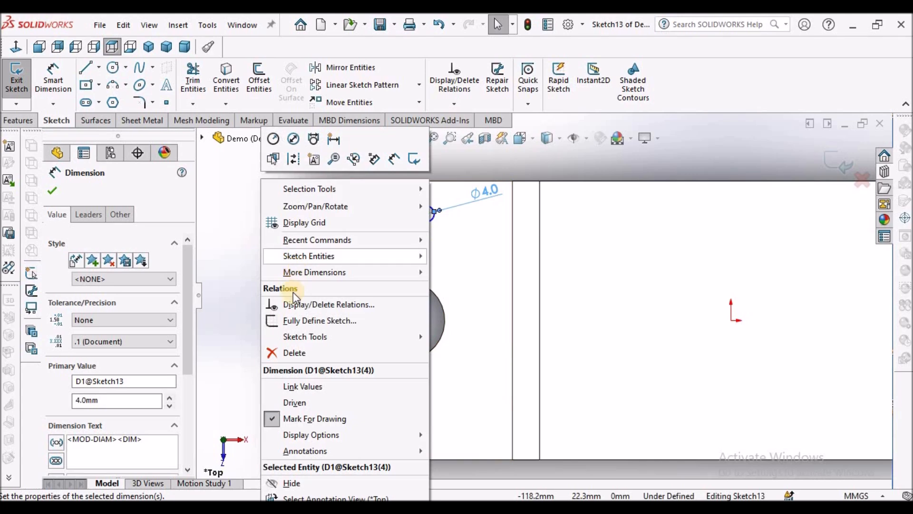
click(358, 207)
Draw a vertical construction line about 23 mm up from the large hole's centre and move the 4 mm circle onto its upper end
scroll(520, 293, up, 1)
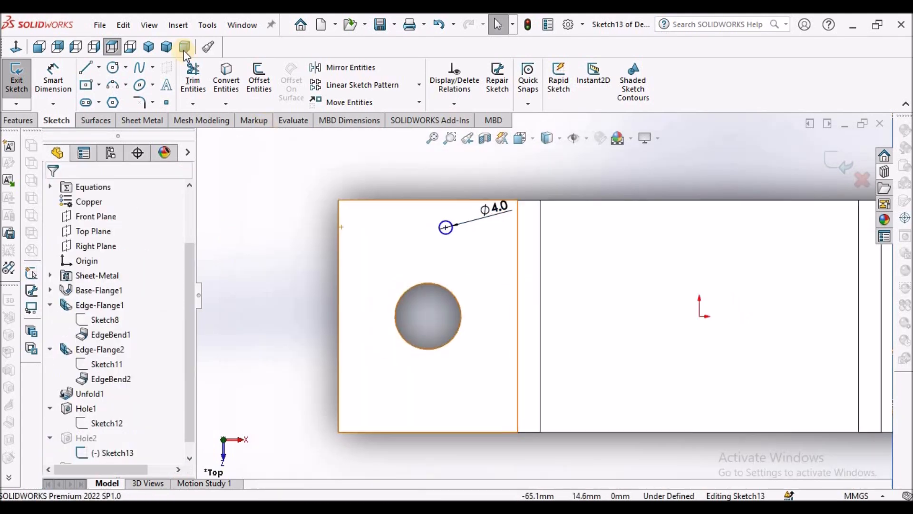
click(98, 67)
click(113, 101)
click(428, 315)
click(429, 239)
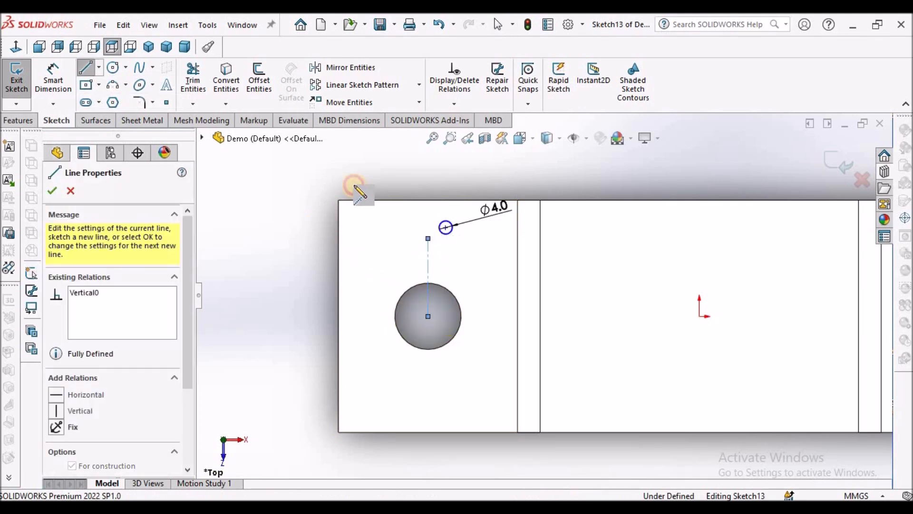
right_click(366, 193)
click(366, 193)
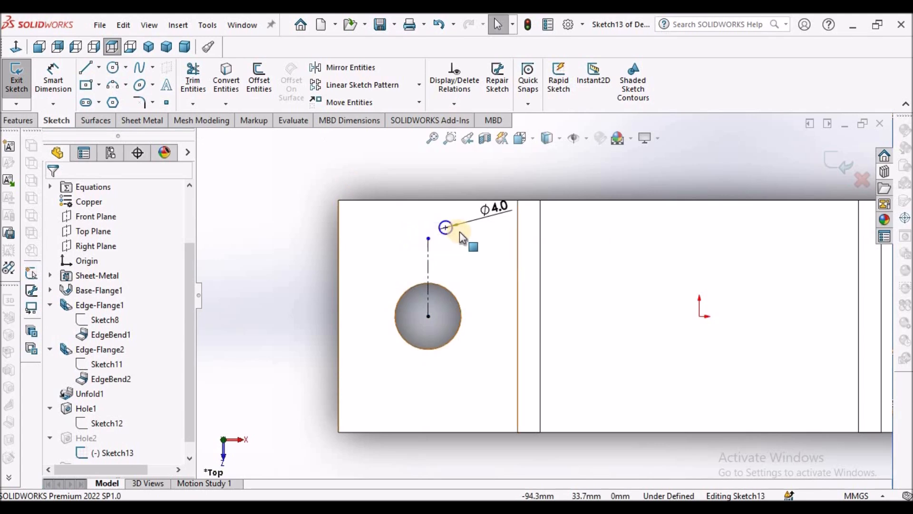
scroll(447, 226, down, 3)
drag(465, 224, 439, 241)
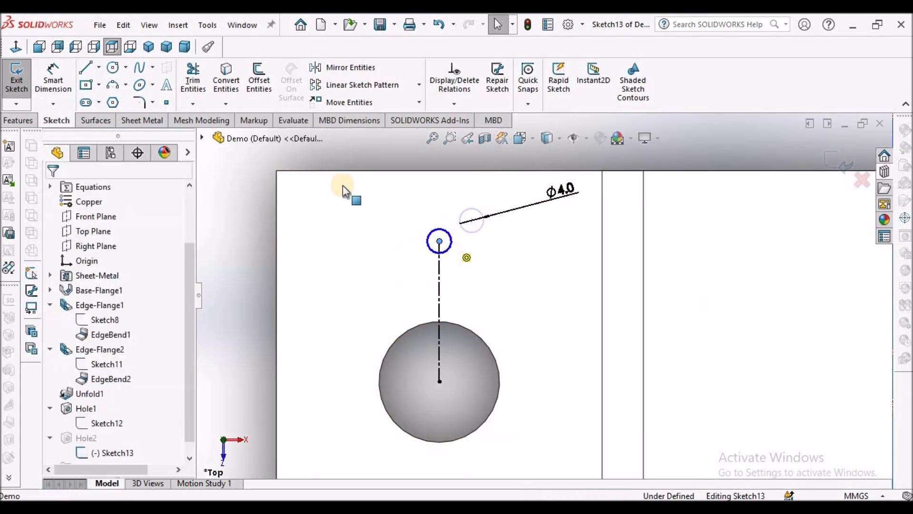
Draw a circle about 47 mm in diameter from the large hole's centre through the small circle's centre and convert it to construction geometry
click(111, 68)
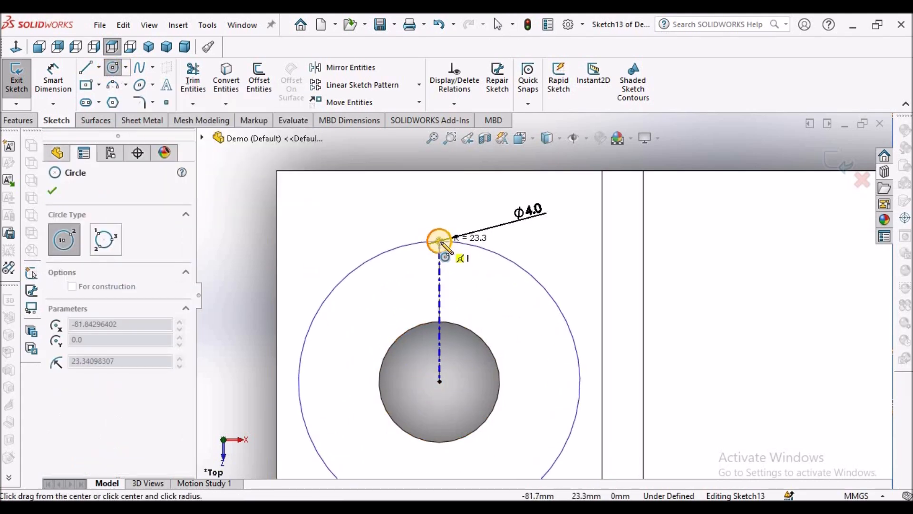
click(439, 241)
right_click(215, 191)
click(238, 200)
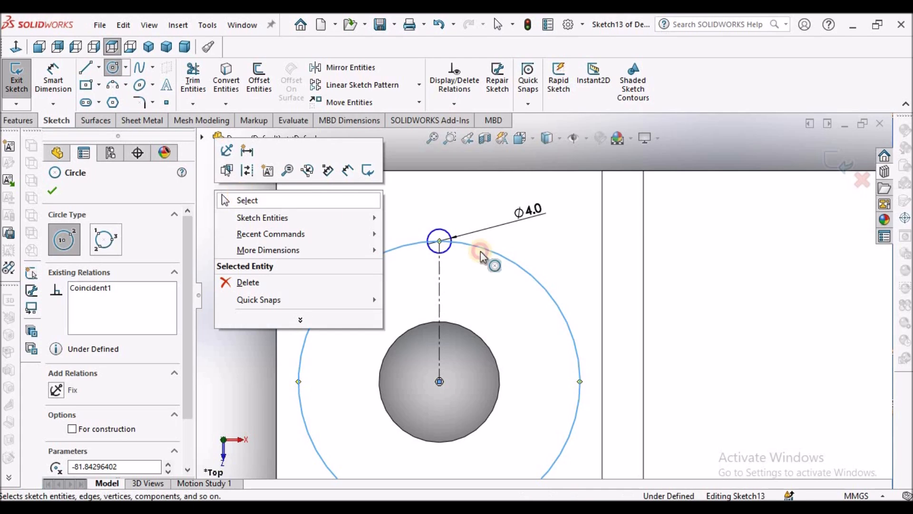
click(485, 251)
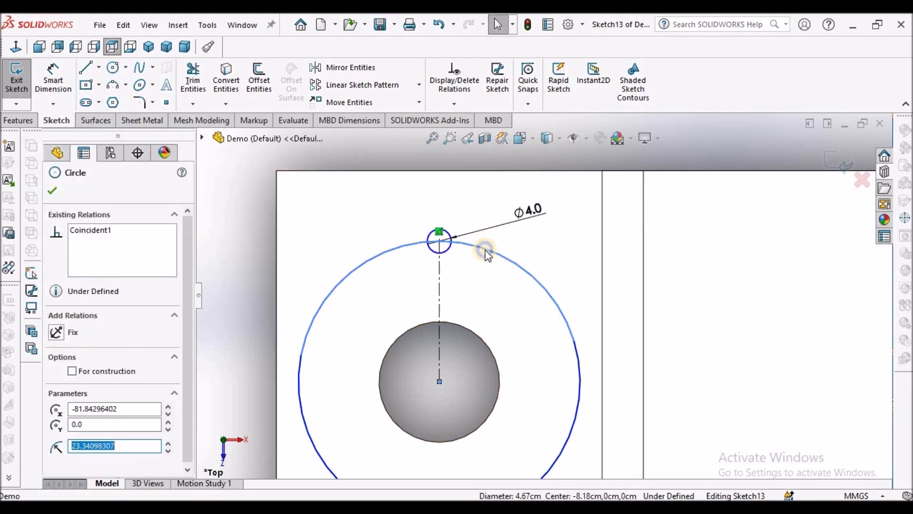
right_click(485, 250)
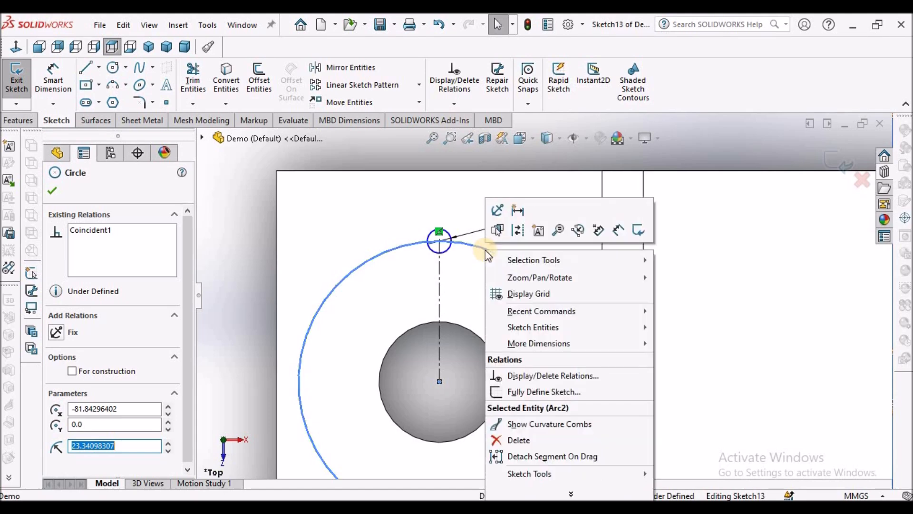
click(517, 230)
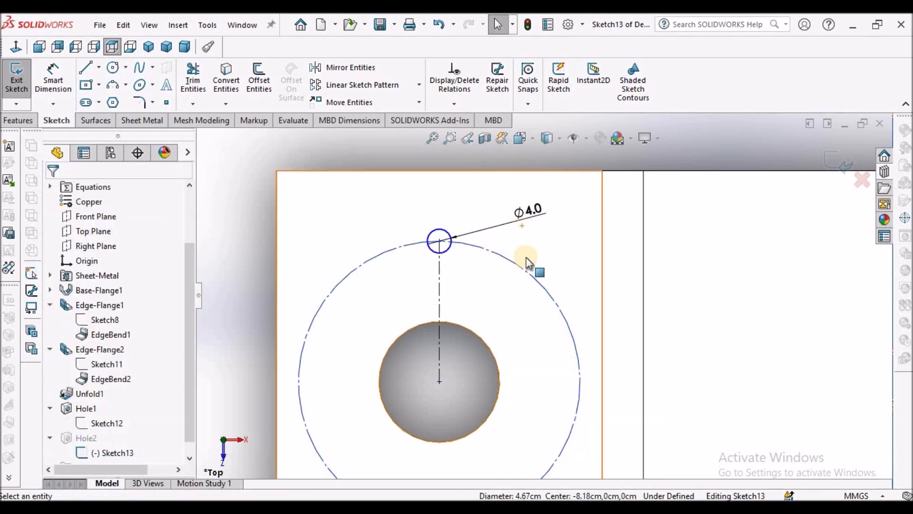
Dimension the construction circle around the large hole to a 38 mm diameter
scroll(362, 315, up, 3)
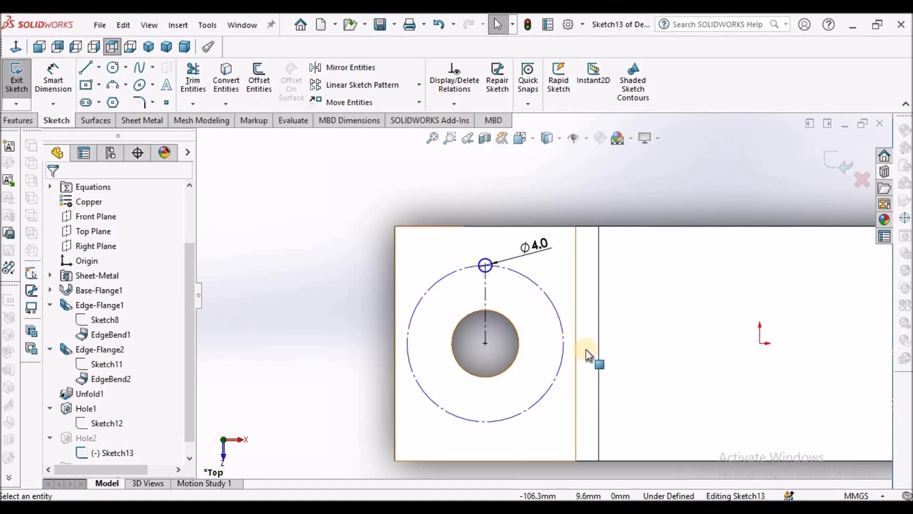
scroll(585, 361, down, 3)
scroll(504, 224, up, 1)
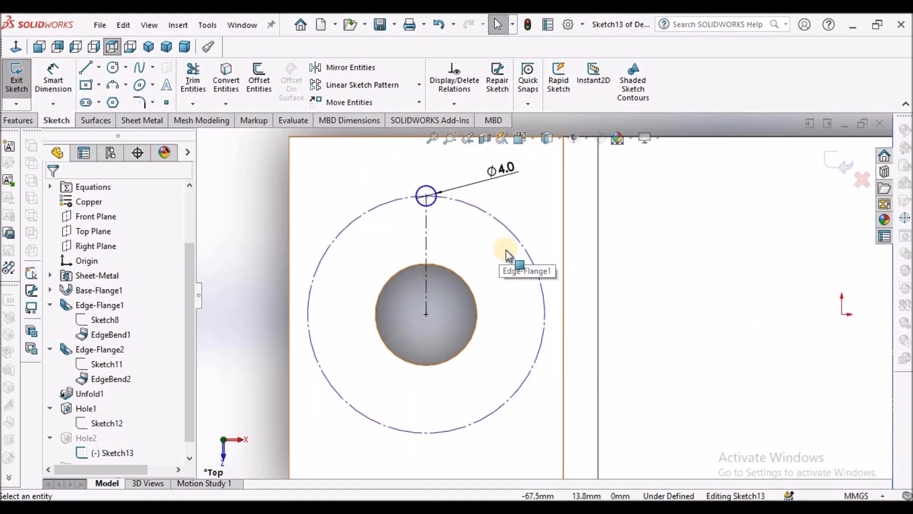
click(53, 80)
click(499, 221)
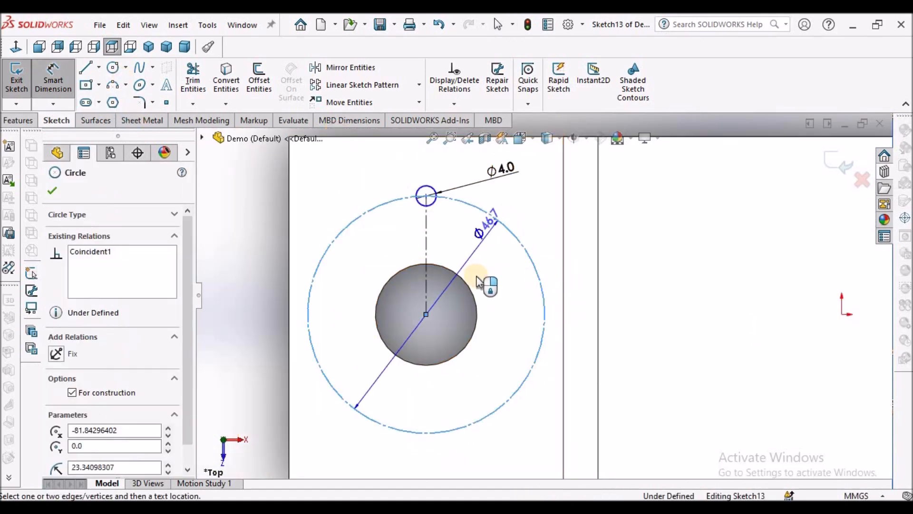
click(478, 279)
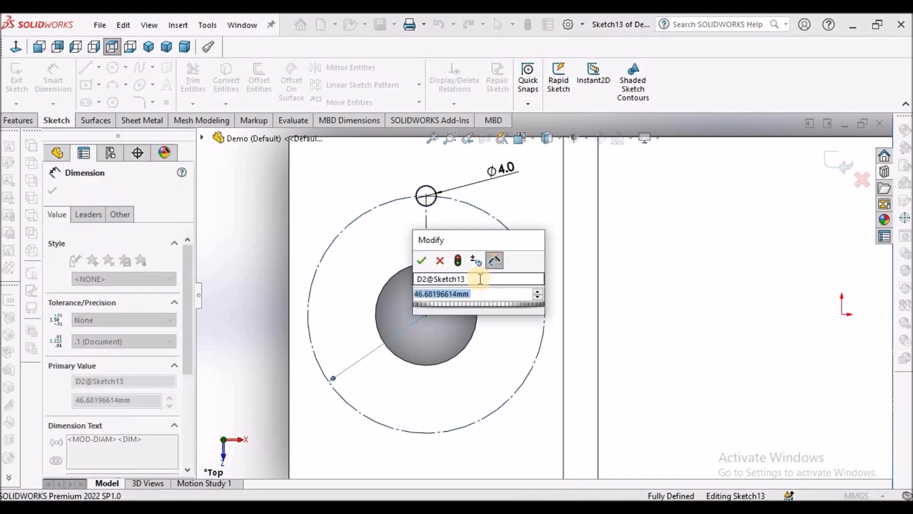
text(38)
key(Return)
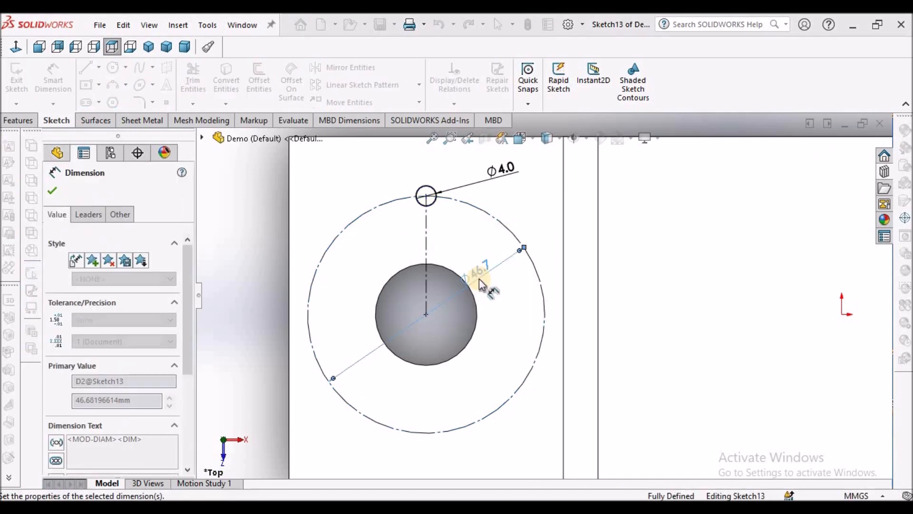
right_click(251, 200)
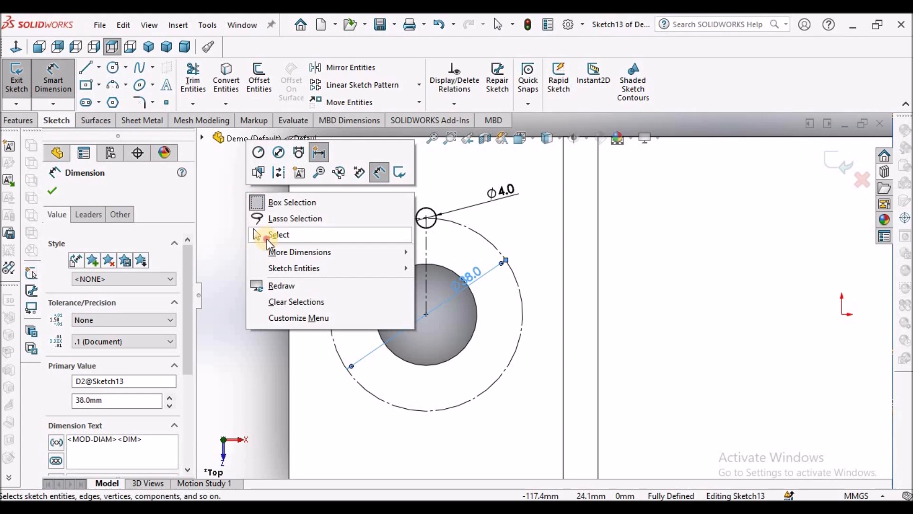
click(267, 237)
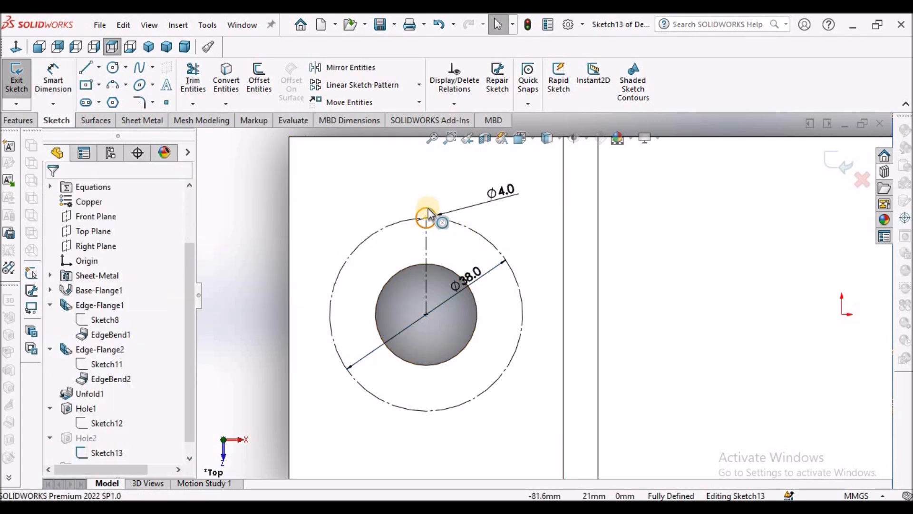
Circular-pattern the 4 mm circle into 8 equally spaced instances over 360 degrees around the large hole's centre and exit the sketch
click(419, 85)
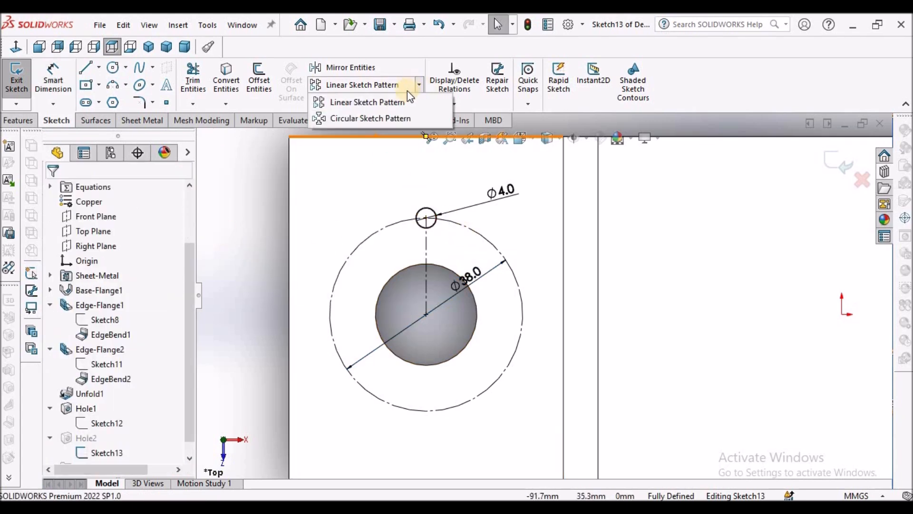
click(396, 118)
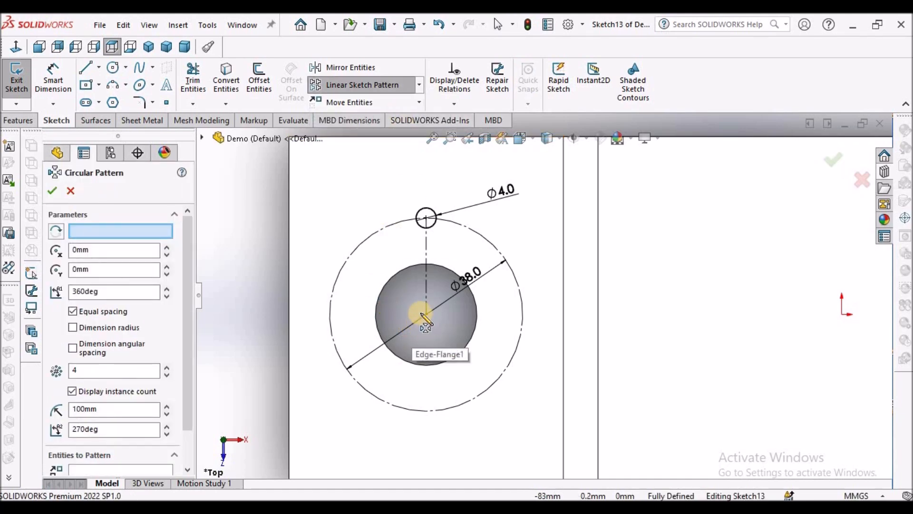
click(426, 315)
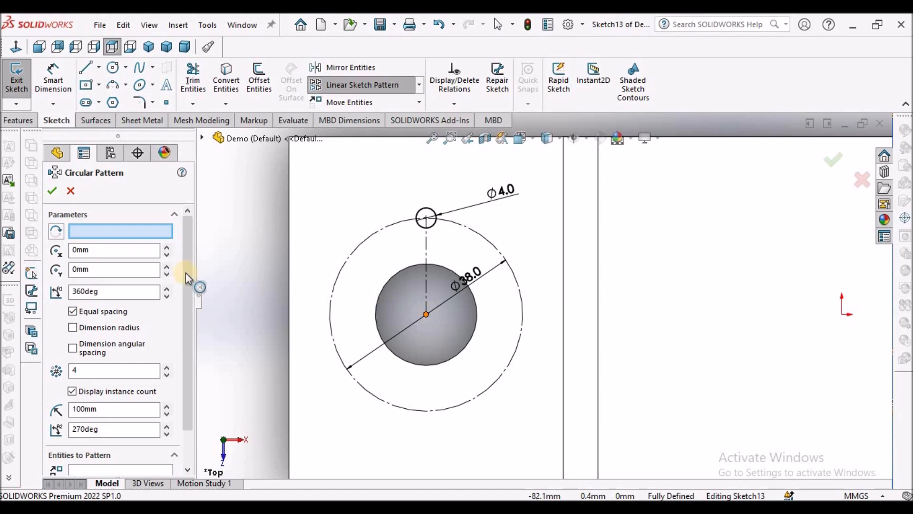
click(127, 232)
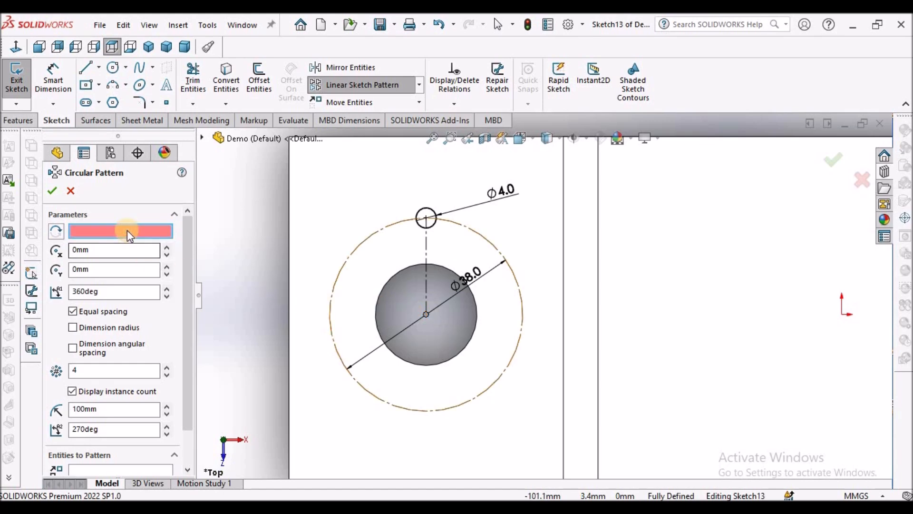
click(425, 315)
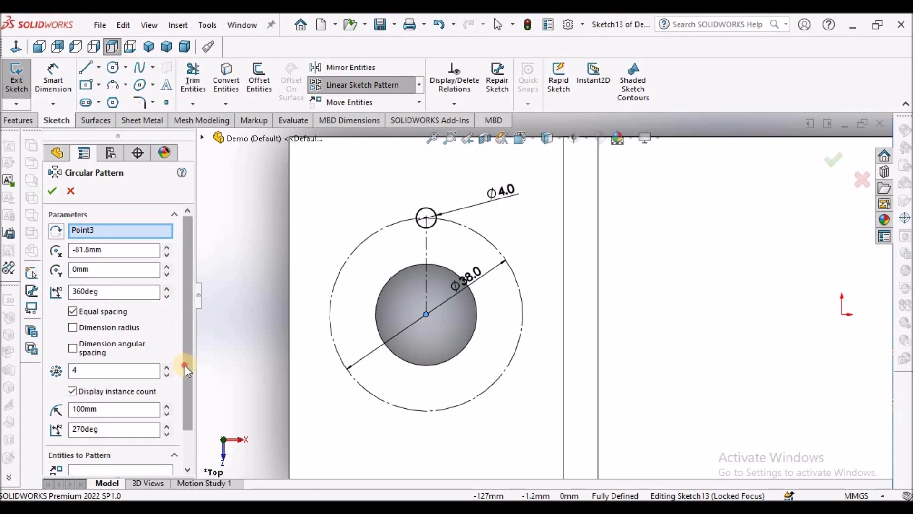
scroll(185, 367, down, 3)
click(131, 432)
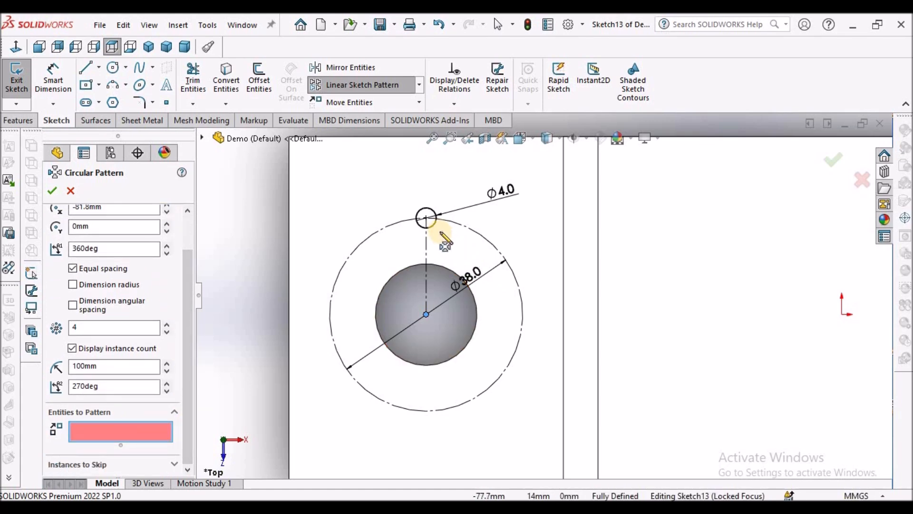
click(434, 225)
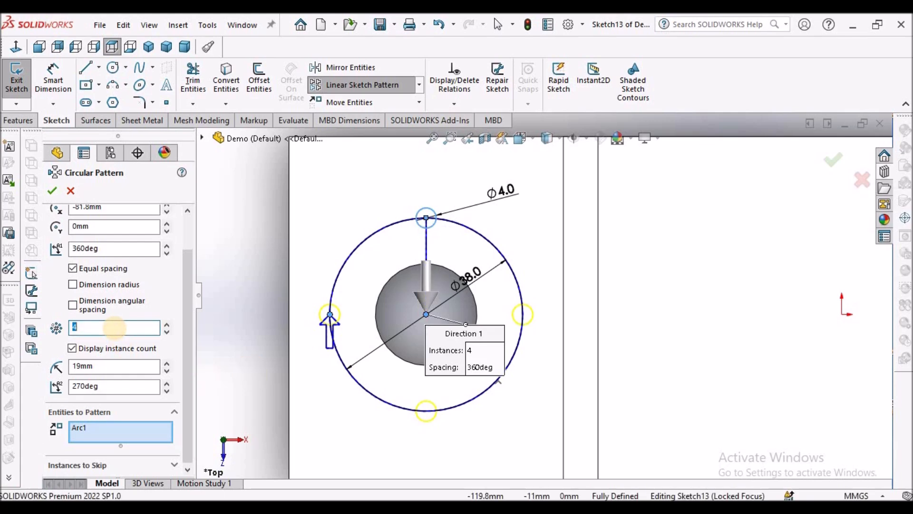
click(114, 327)
text(8)
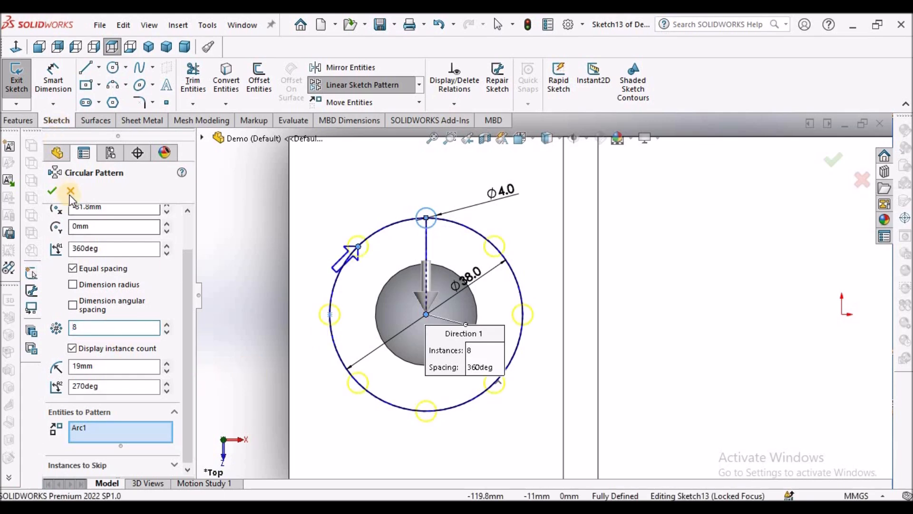
click(53, 191)
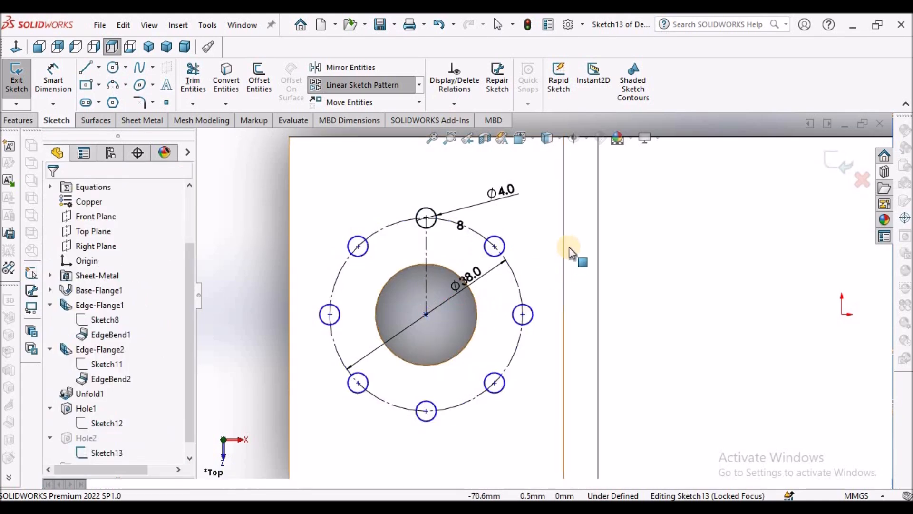
scroll(569, 247, up, 2)
click(836, 153)
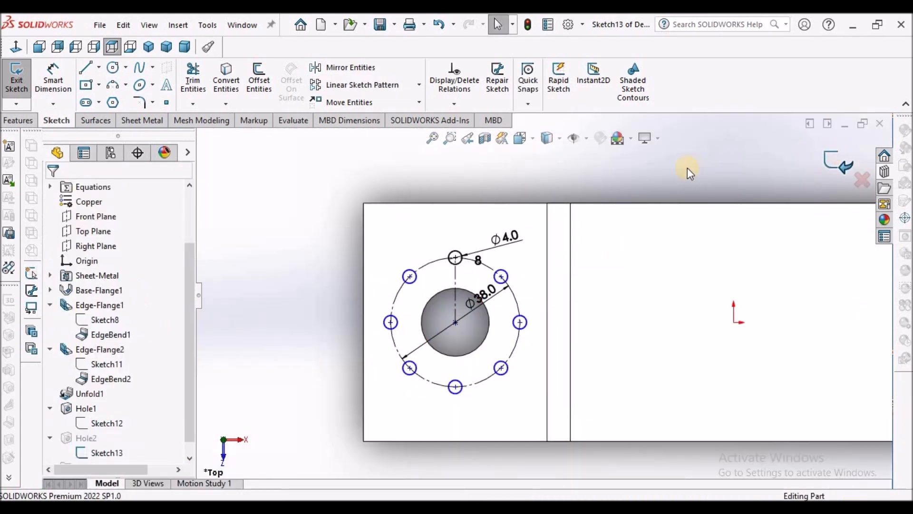
Round the two outer corners of the left flange with a 30 mm Break Corner fillet
scroll(664, 343, up, 2)
scroll(670, 294, up, 1)
scroll(669, 292, down, 2)
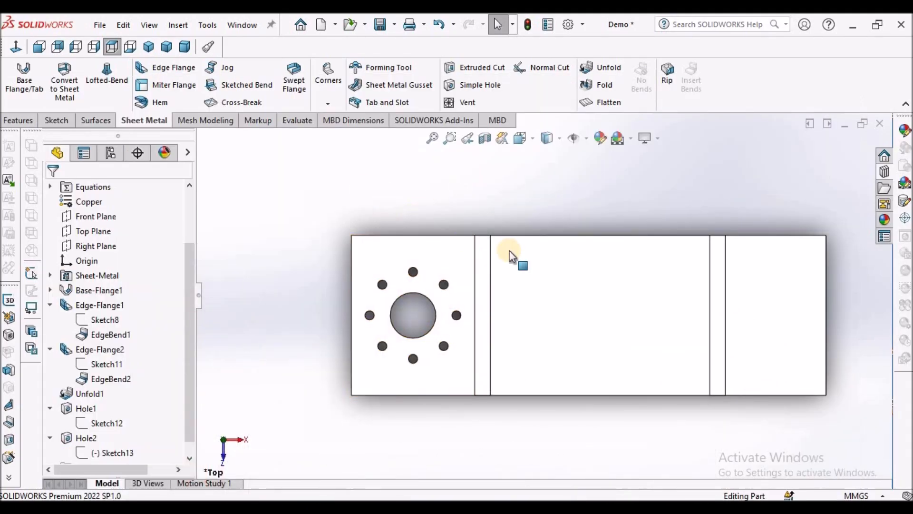
middle_drag(593, 235, 447, 150)
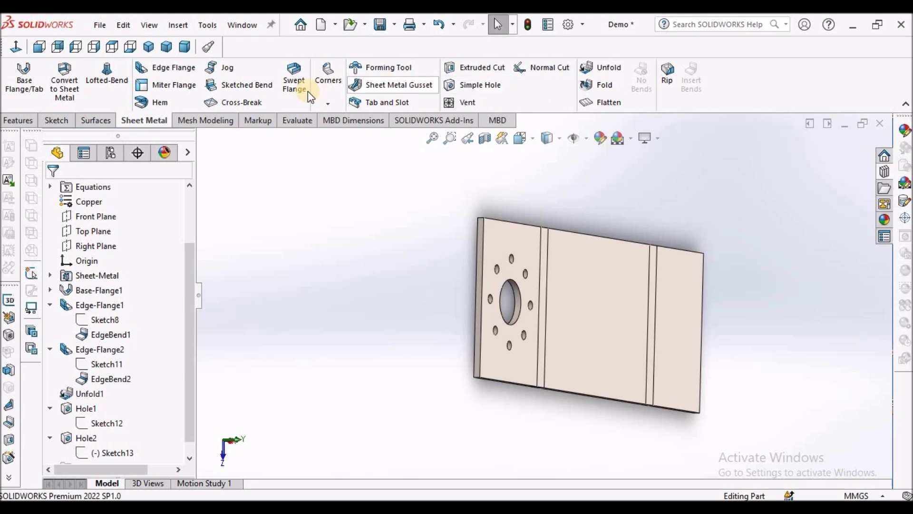
click(327, 103)
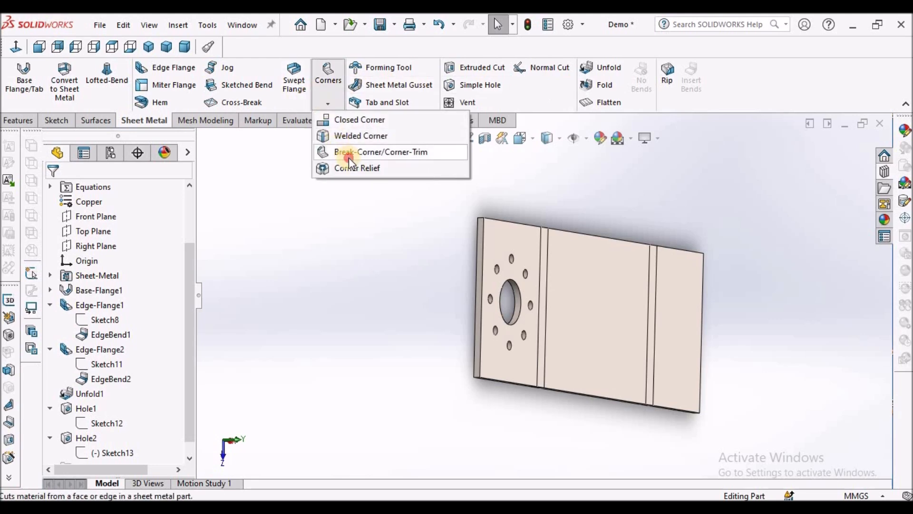
click(349, 154)
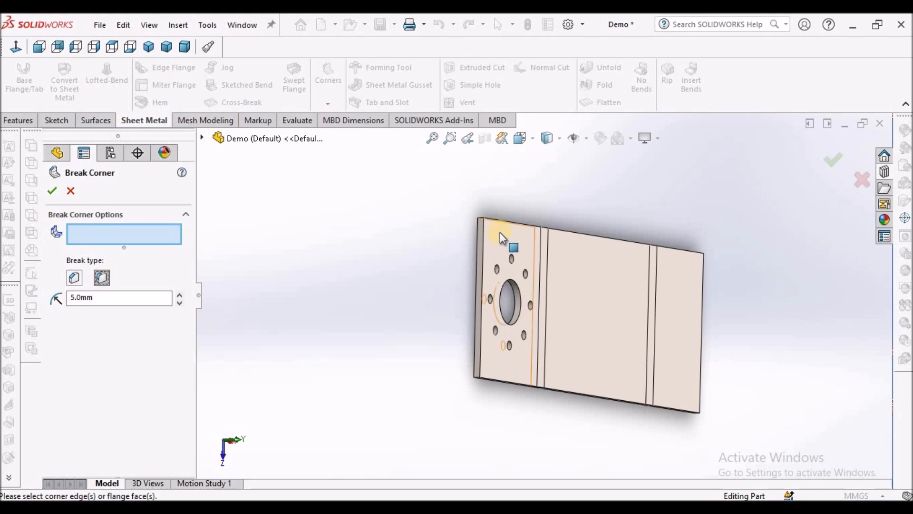
scroll(476, 220, up, 2)
click(472, 229)
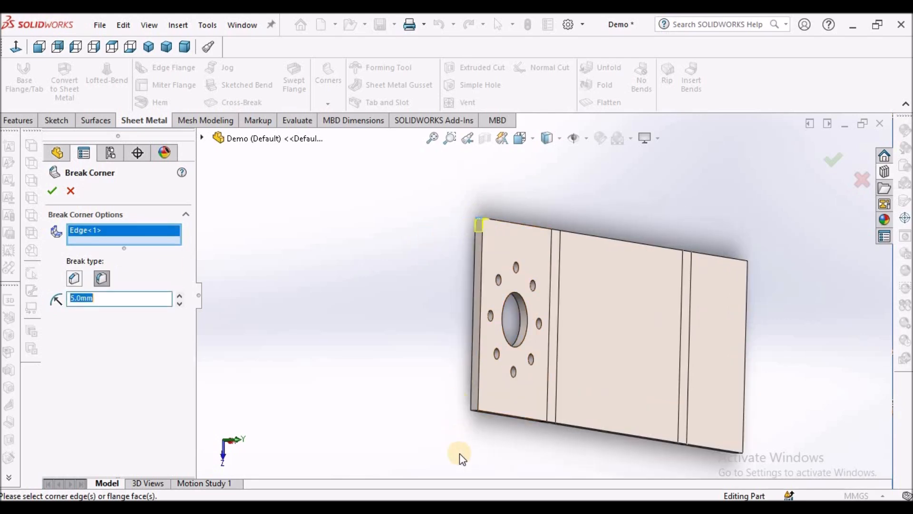
click(475, 410)
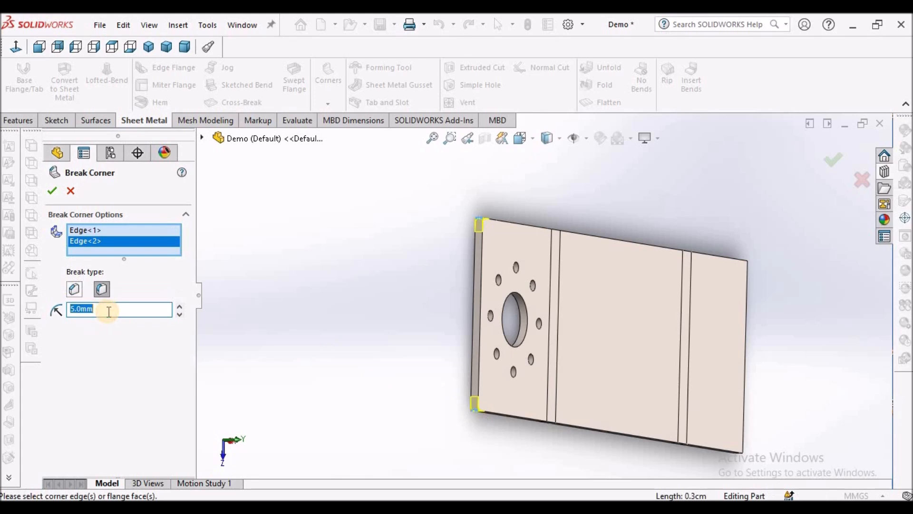
click(107, 311)
text(30)
key(Return)
click(51, 190)
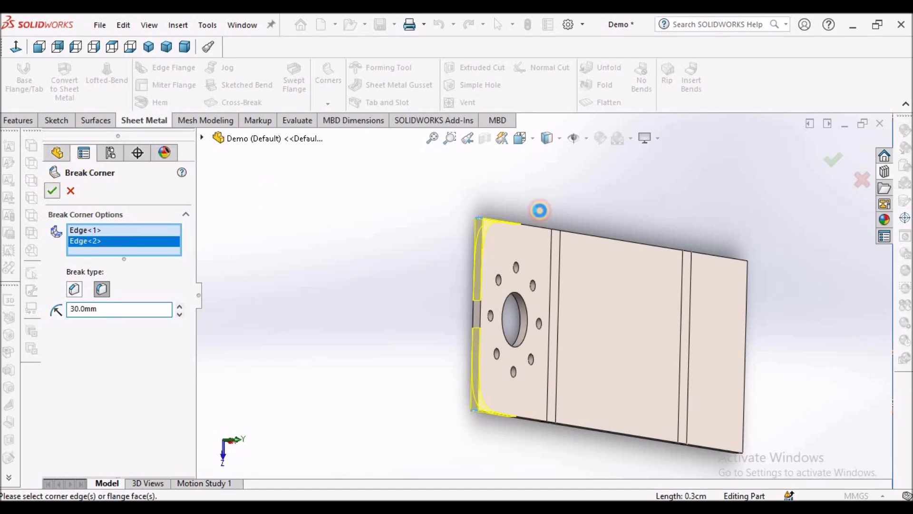
Consult the reference PDF, return to the SOLIDWORKS model, and start a sketch on the base flange's middle face, viewed face-on
middle_drag(618, 201, 559, 214)
key(ctrl+5)
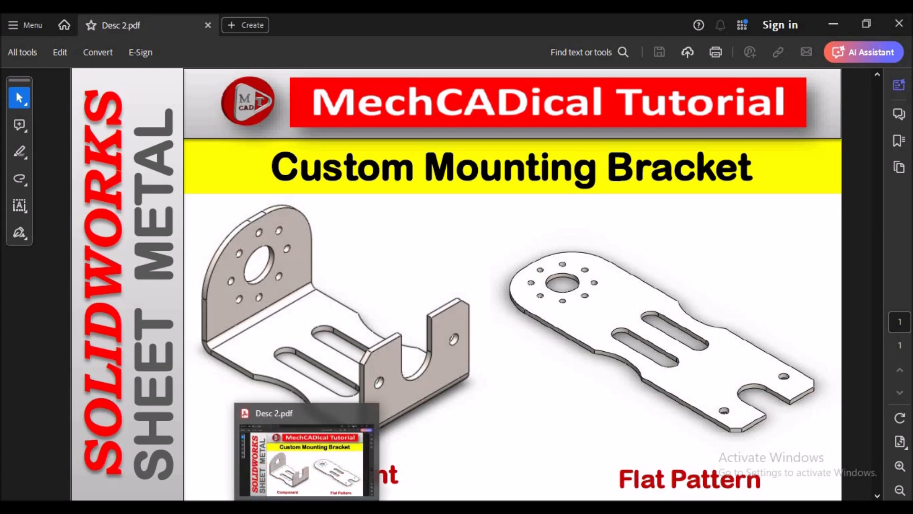
click(350, 507)
click(652, 381)
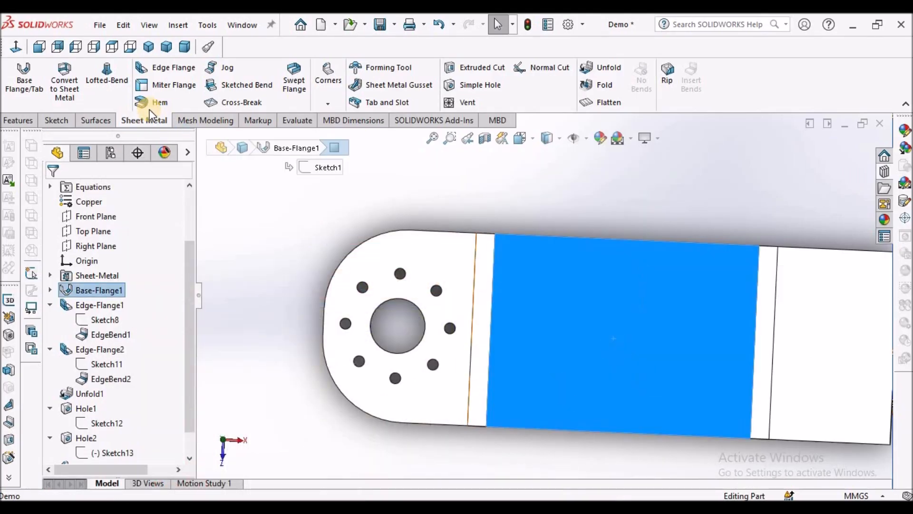
click(57, 121)
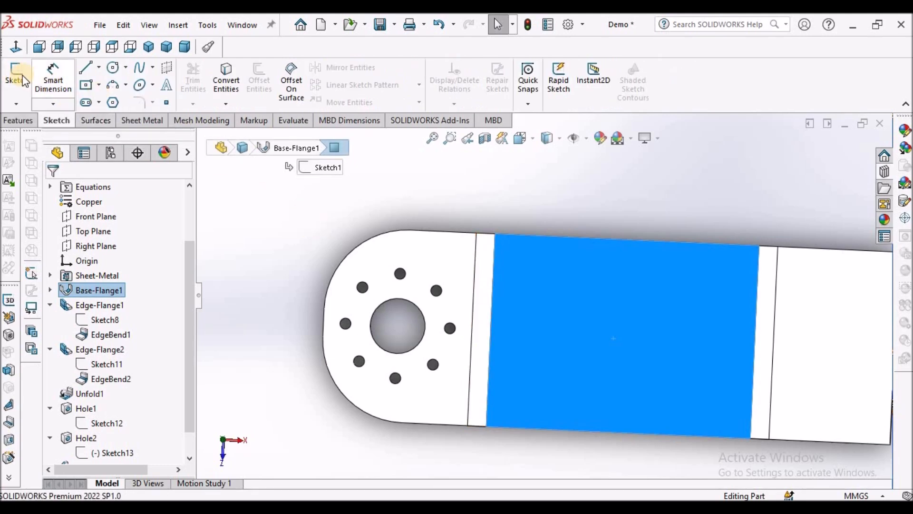
click(13, 47)
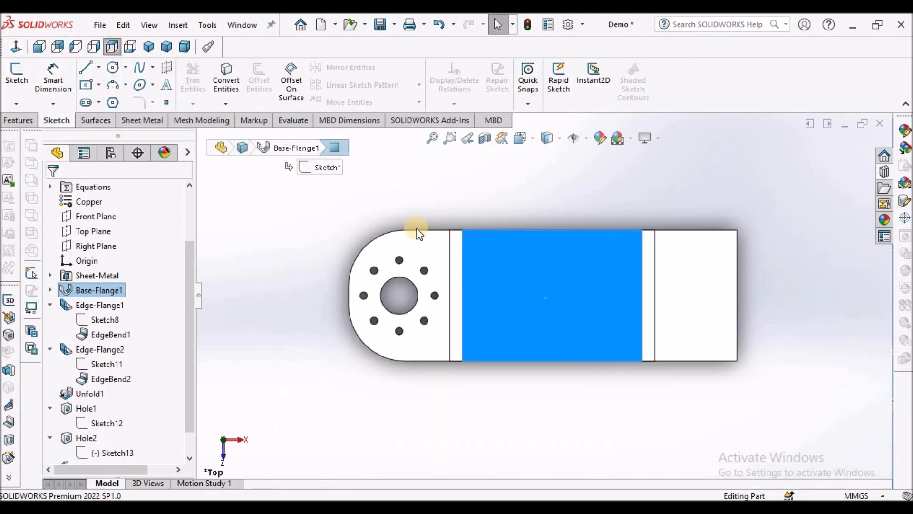
click(518, 198)
click(539, 269)
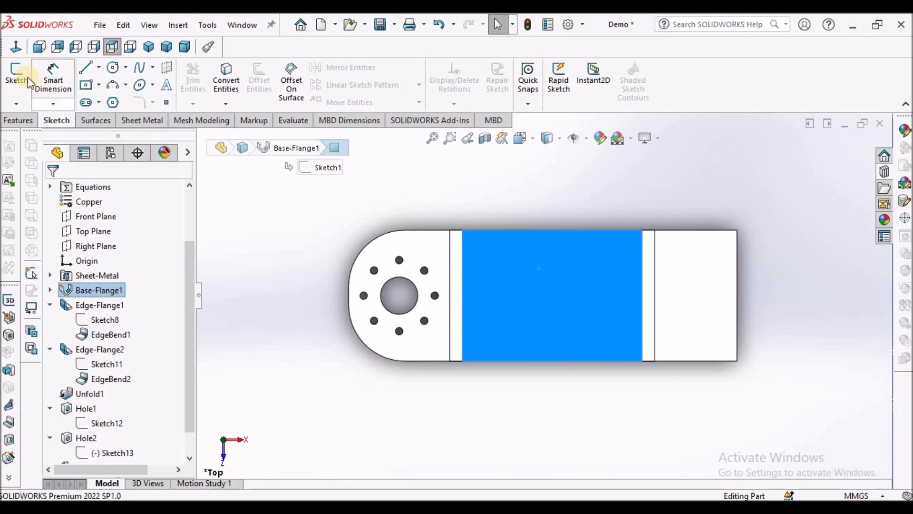
click(17, 76)
click(473, 183)
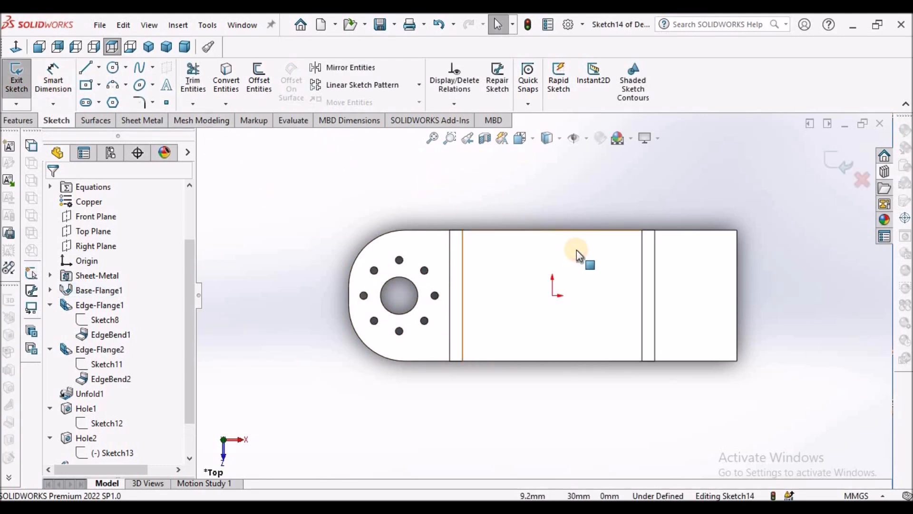
Draw a horizontal construction line about 99 mm long from the origin to the midpoint of the plate's right end edge
scroll(577, 250, down, 3)
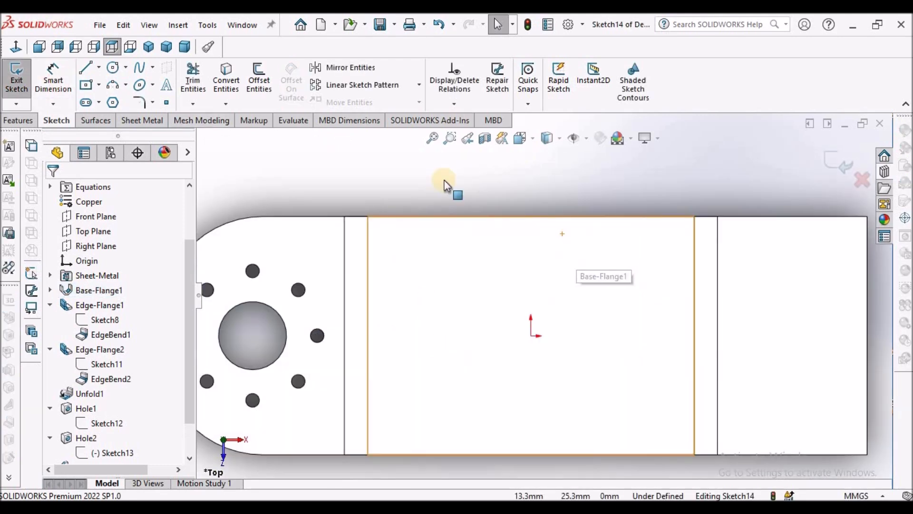
click(99, 72)
click(112, 95)
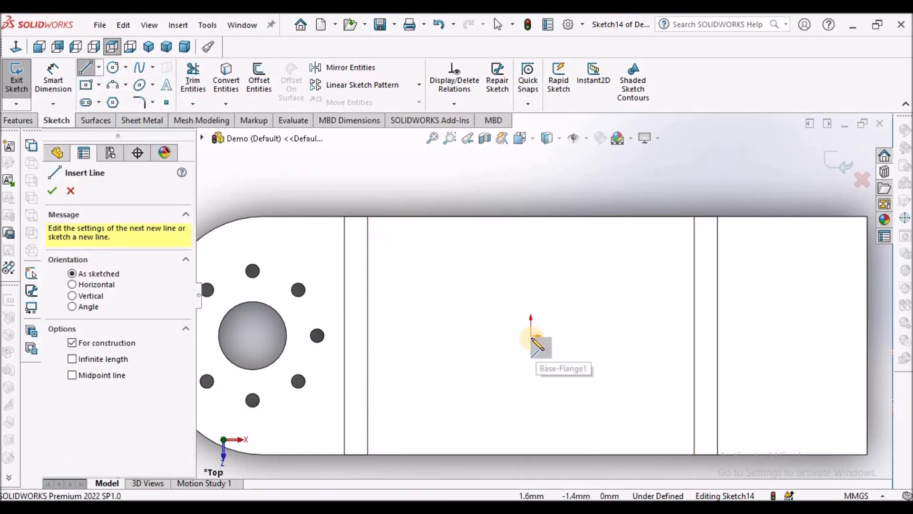
click(532, 336)
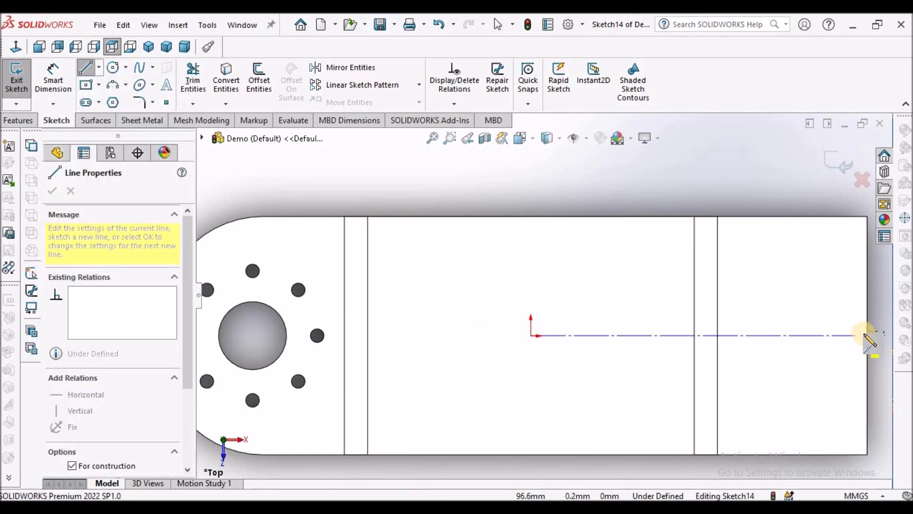
click(866, 336)
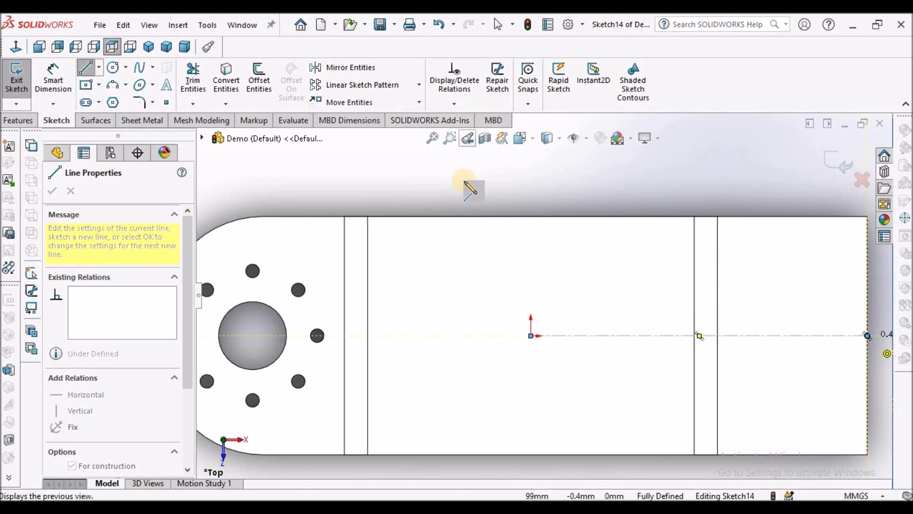
right_click(495, 195)
click(495, 192)
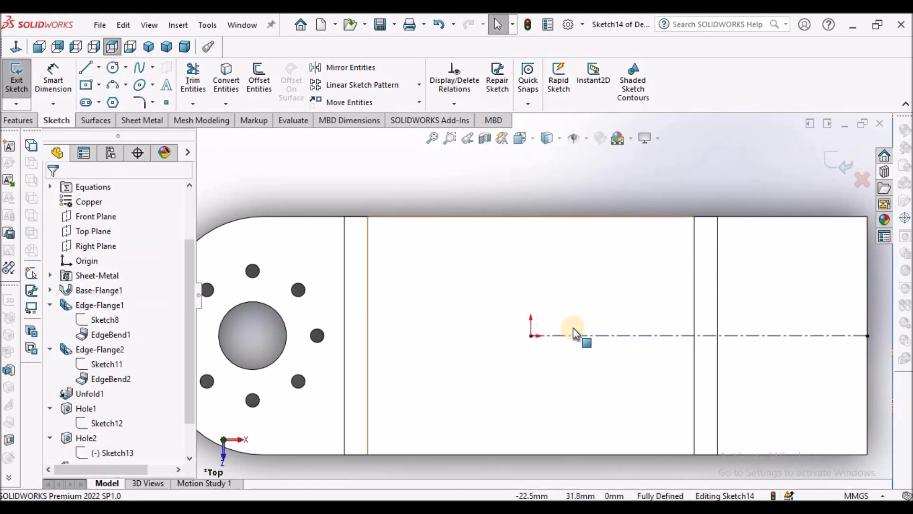
Sketch a horizontal straight slot on the base face, centred about 15 mm above and 1 mm right of the origin
key(f)
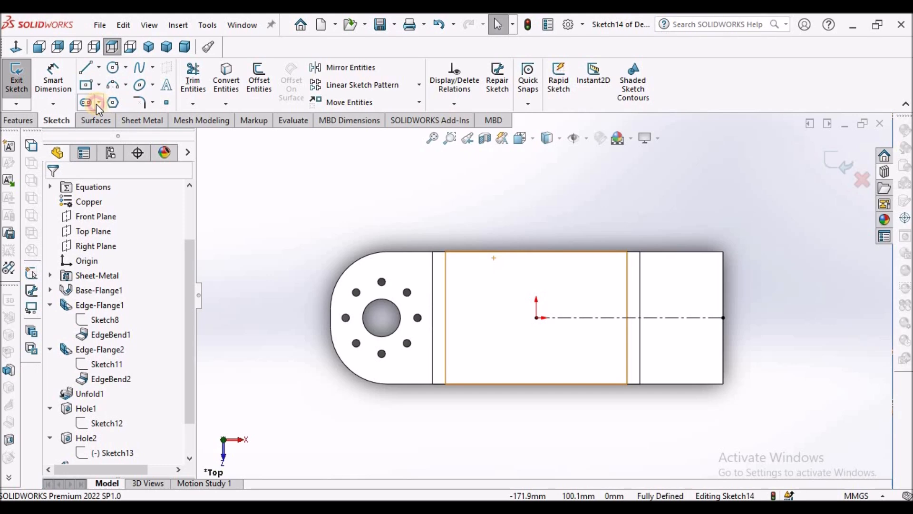
click(99, 103)
click(117, 120)
click(508, 288)
click(567, 288)
click(551, 261)
right_click(523, 219)
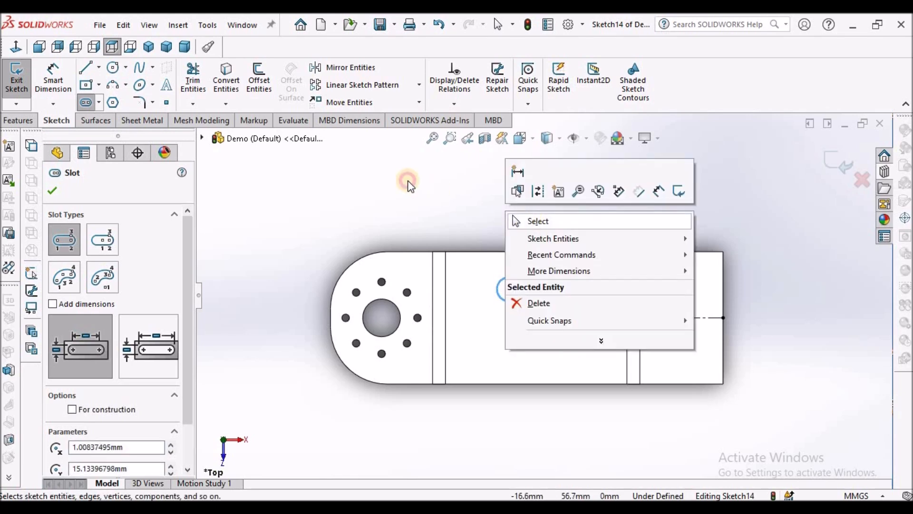
click(538, 221)
Dimension the slot centre symmetrically about the horizontal construction line, with a doubled distance of 25 mm
click(63, 74)
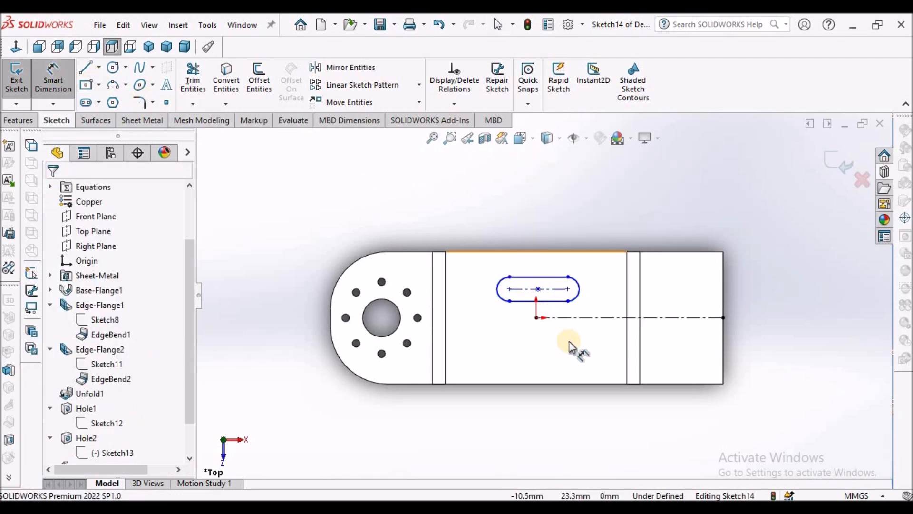
scroll(558, 337, down, 3)
click(574, 299)
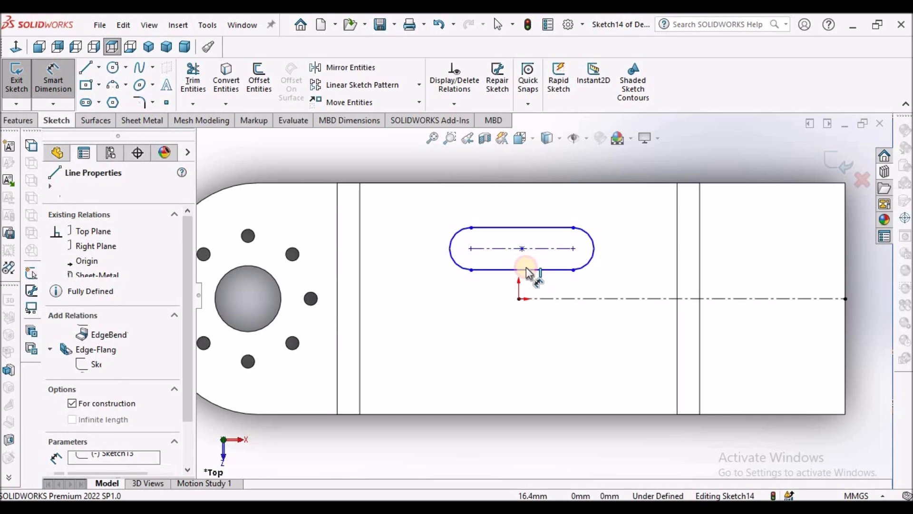
click(525, 249)
click(523, 249)
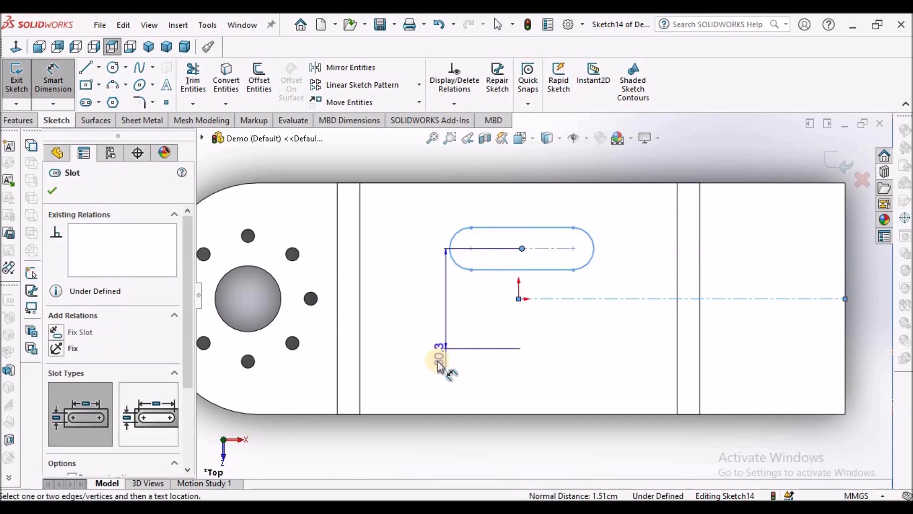
click(419, 363)
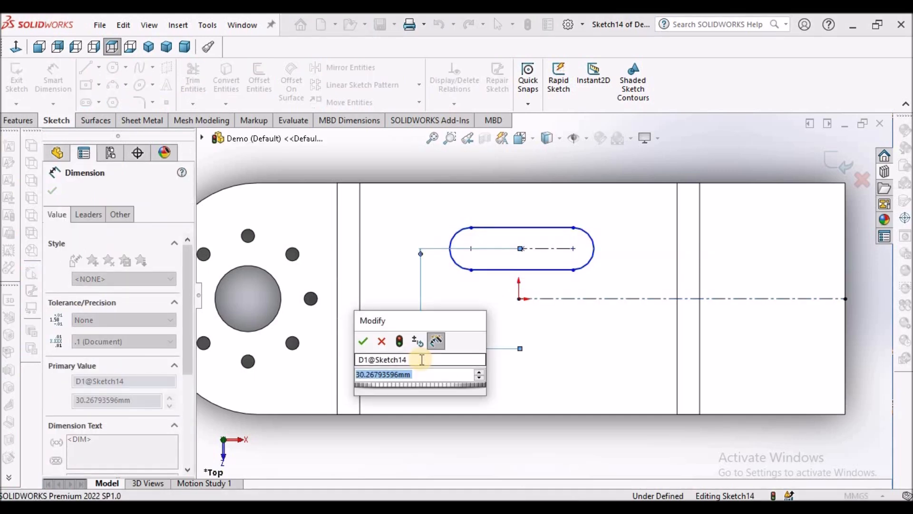
text(25)
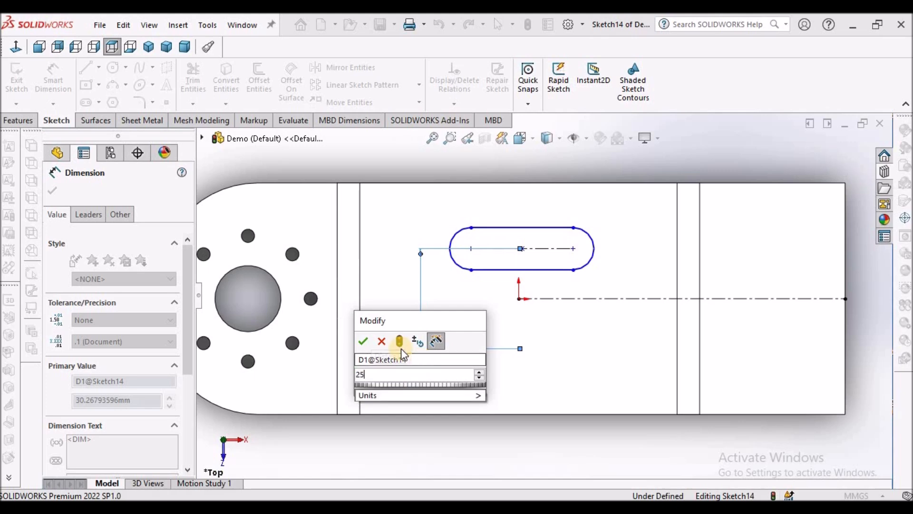
key(Return)
Dimension the slot with a 40 mm centre-to-centre length and a 12 mm width
click(550, 257)
click(550, 203)
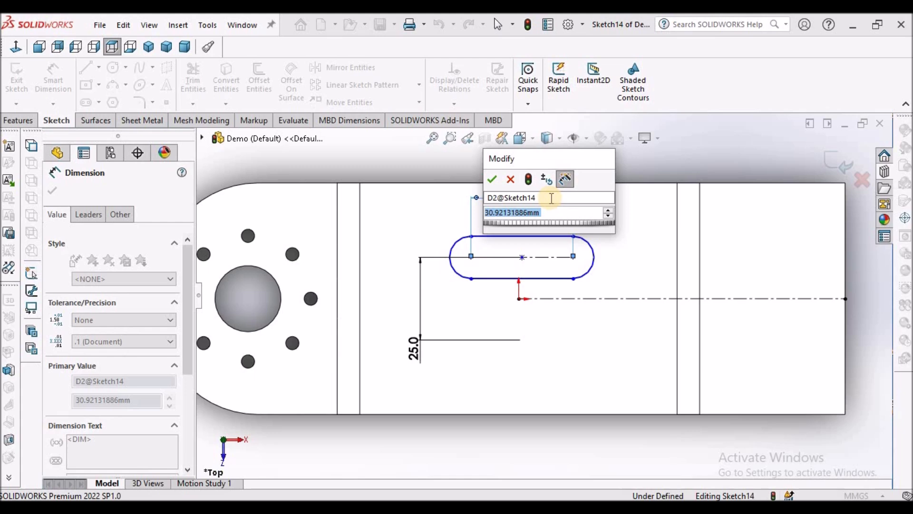
text(40)
key(Return)
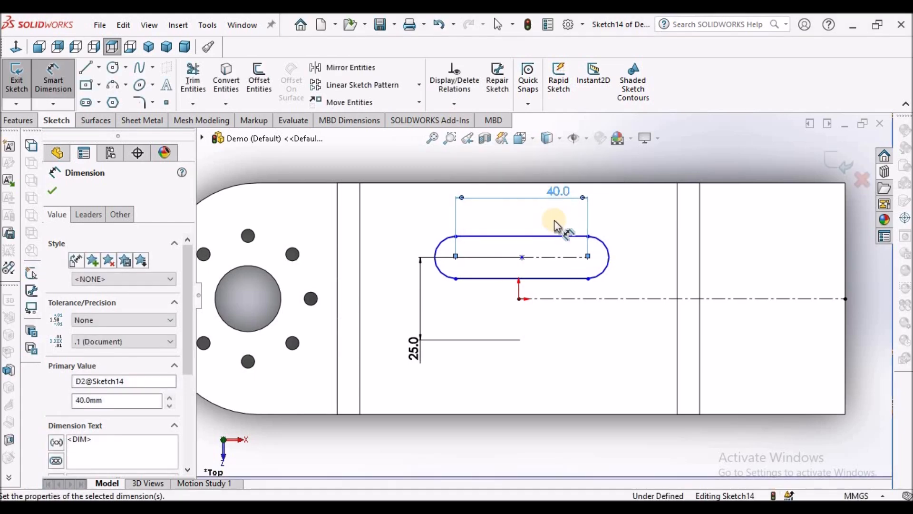
click(567, 240)
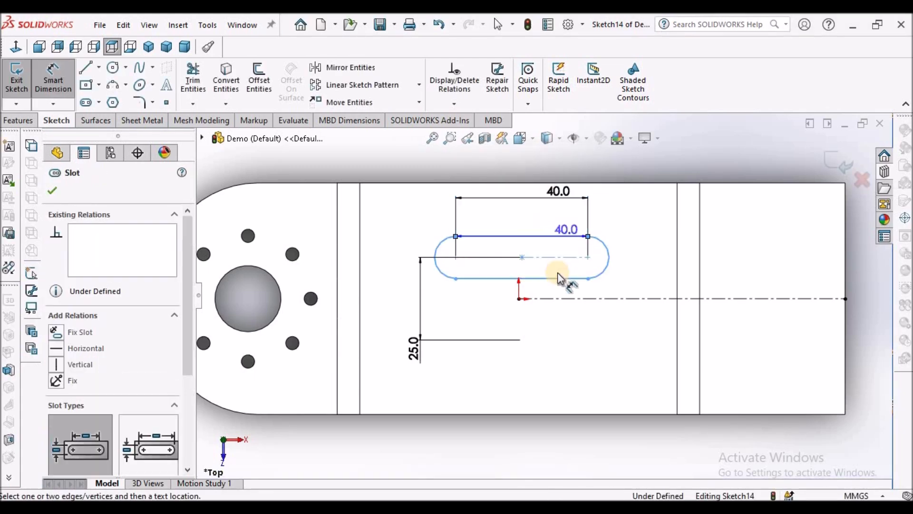
click(642, 278)
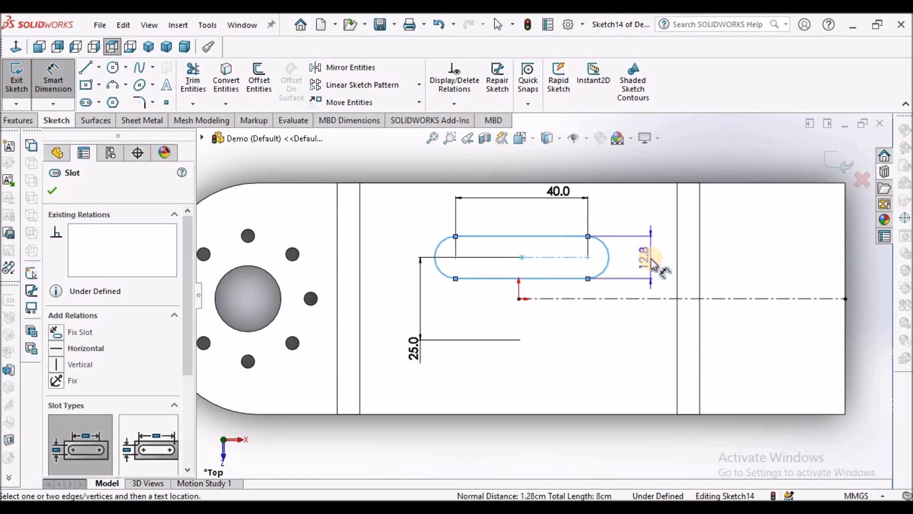
click(651, 259)
text(12)
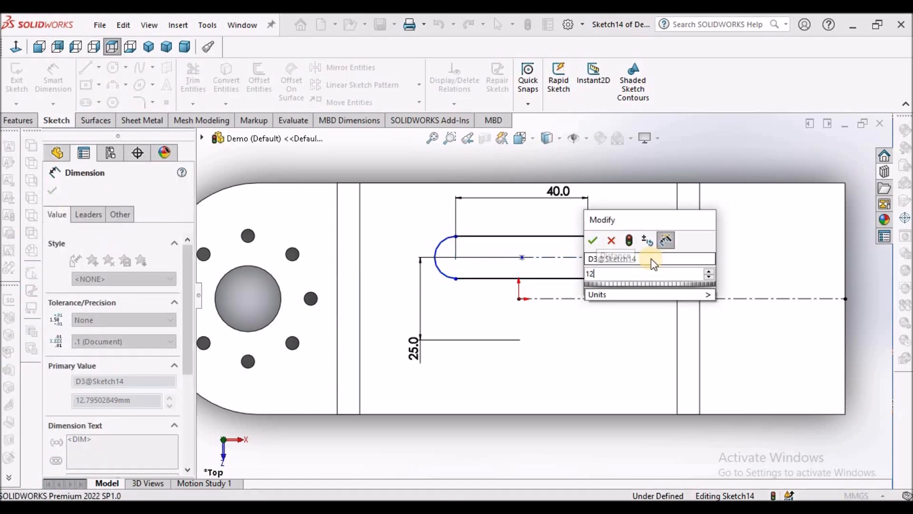
key(Return)
key(f)
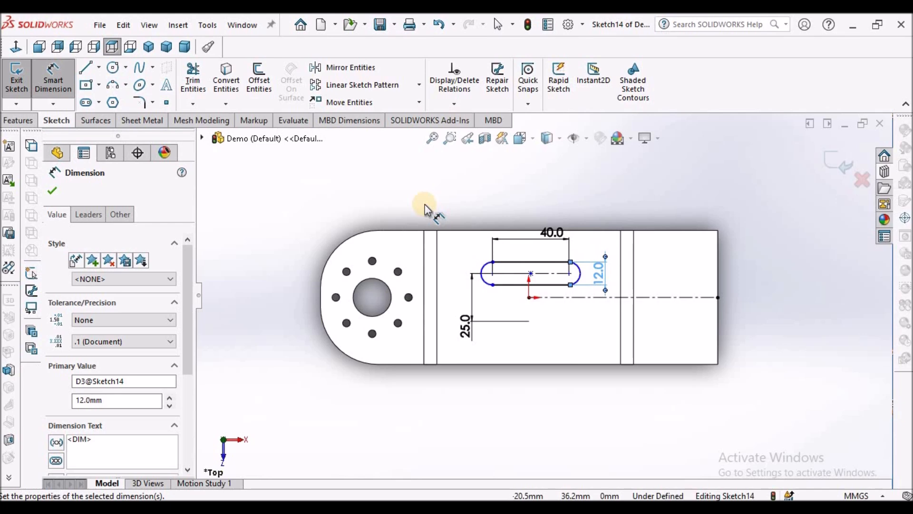
right_click(413, 191)
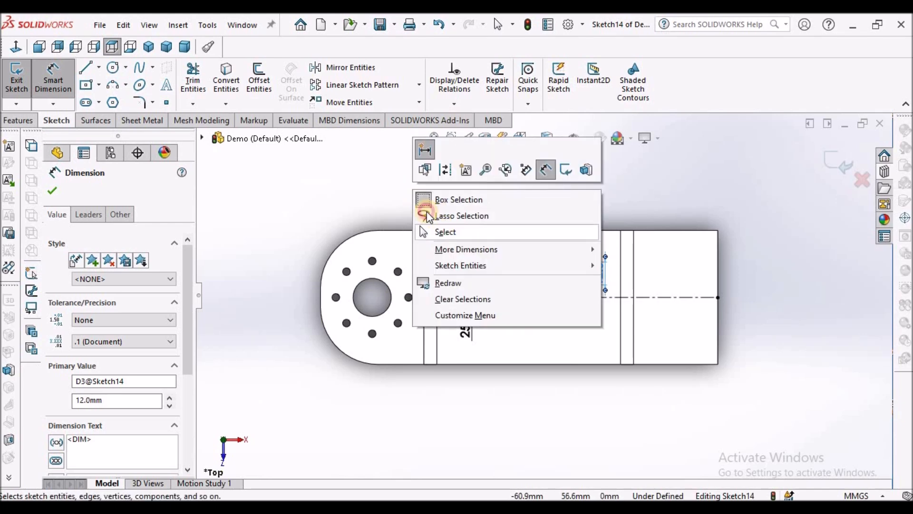
click(449, 229)
Align the slot's centre point with the origin using a Vertical relation
scroll(530, 291, down, 5)
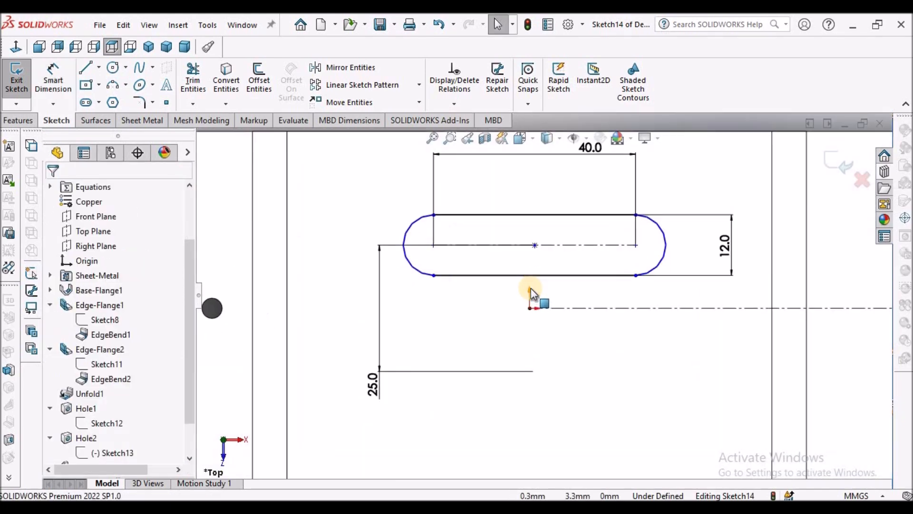
click(533, 237)
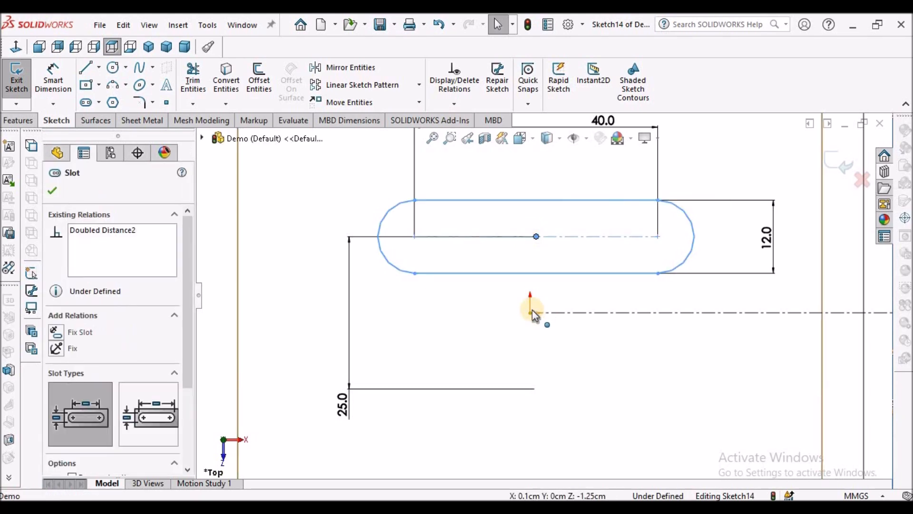
ctrl+click(530, 313)
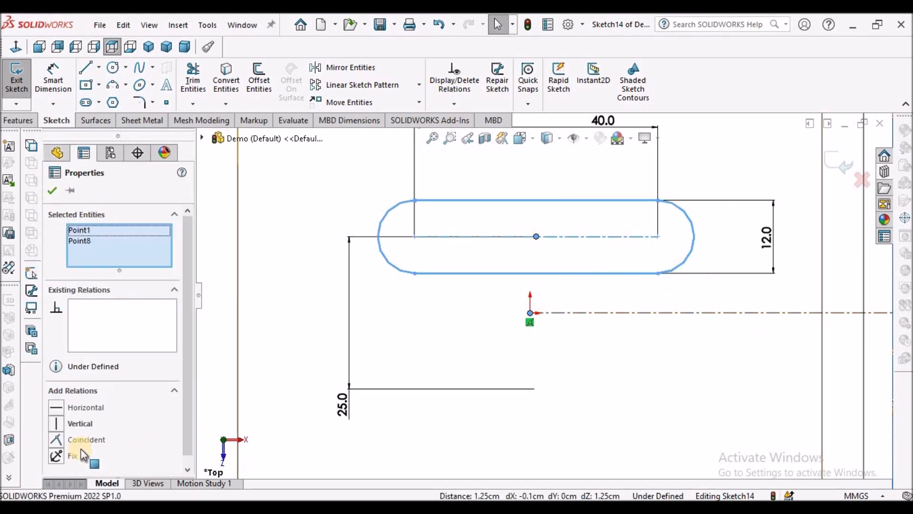
click(57, 424)
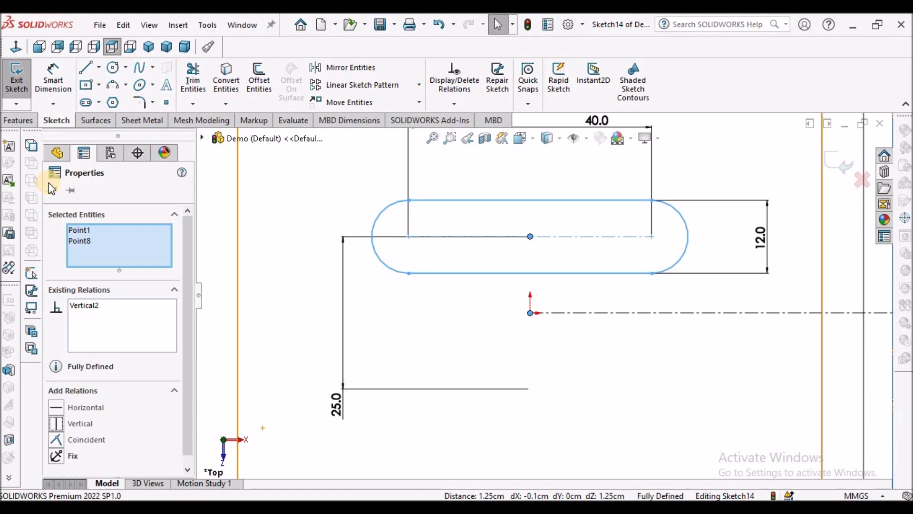
click(507, 289)
key(f)
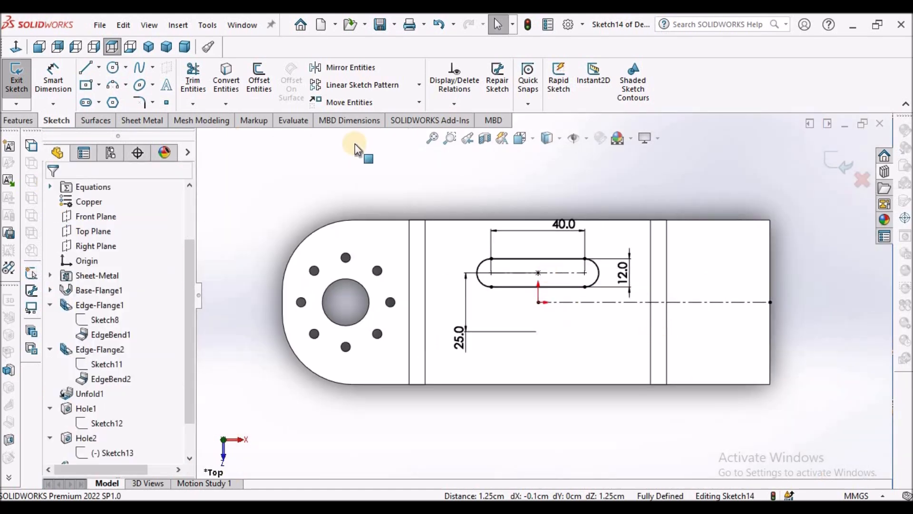
Mirror the slot about the horizontal construction line and exit the sketch
click(333, 67)
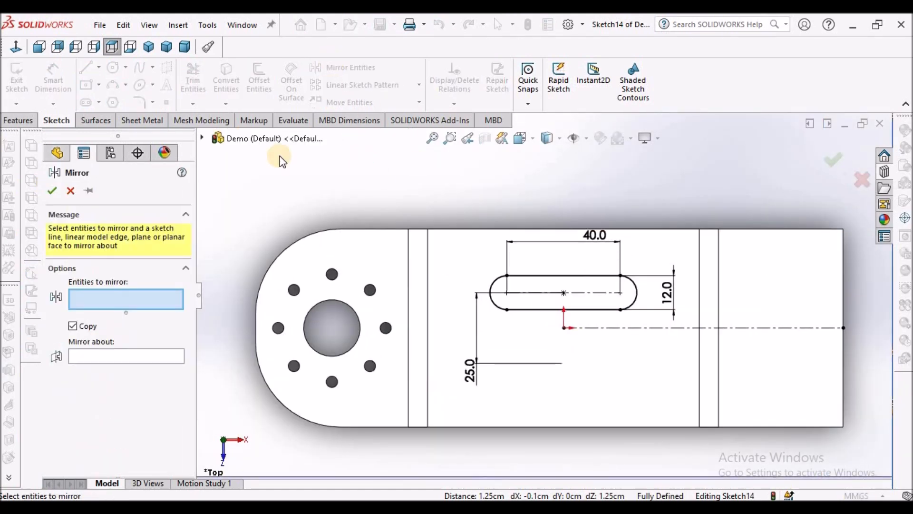
drag(471, 255, 708, 329)
click(150, 355)
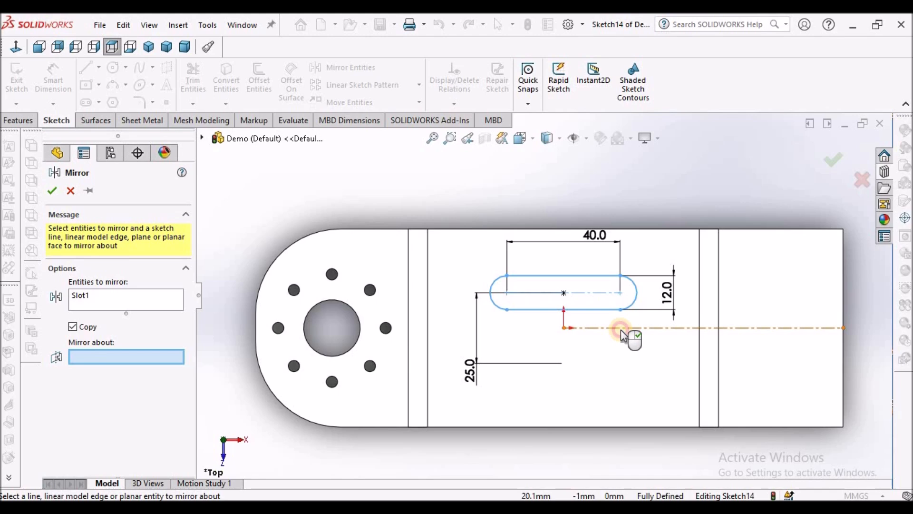
click(580, 328)
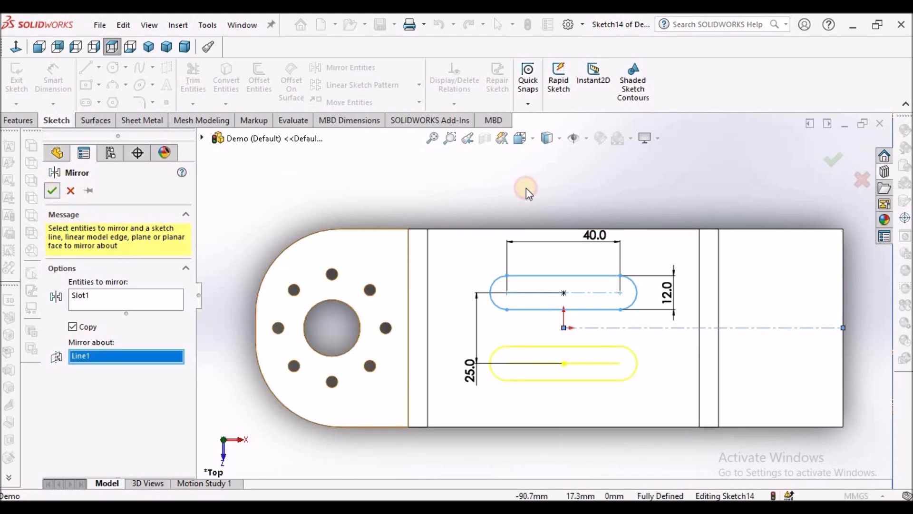
click(835, 160)
click(836, 160)
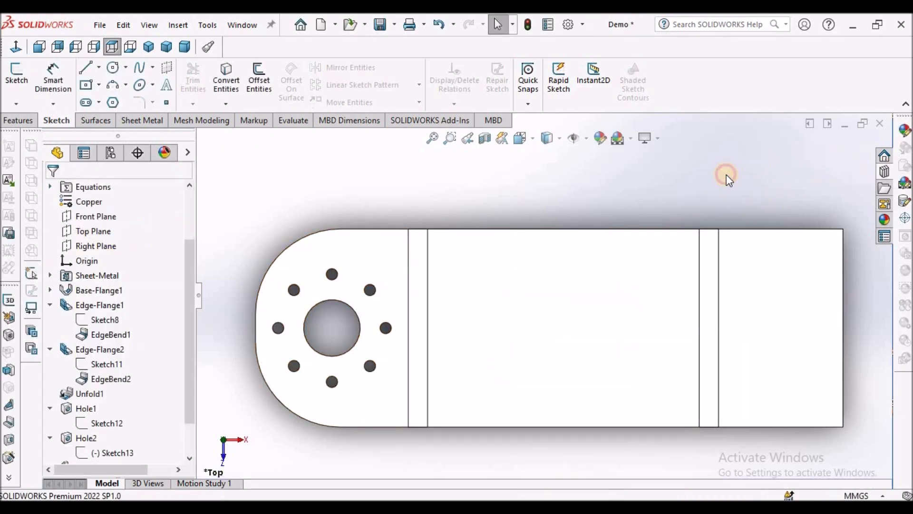
Turn on the display of sketches in the graphics area
click(588, 139)
click(593, 270)
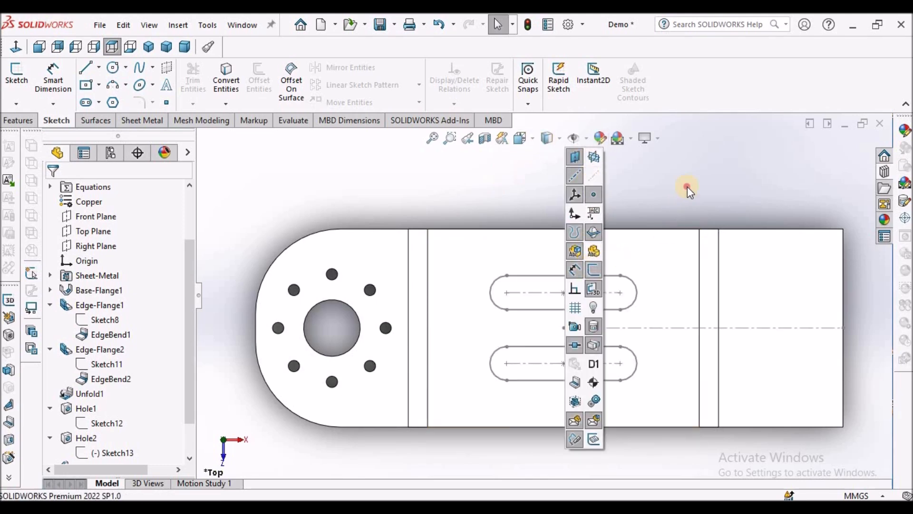
click(687, 186)
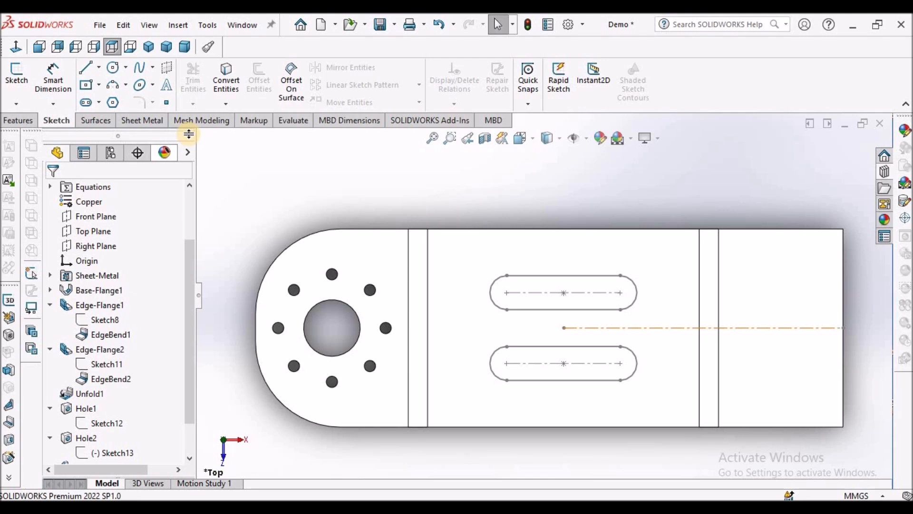
Cut the upper slot contour through the base with an Extruded Cut, using Blind, Link to thickness and Normal cut
click(143, 120)
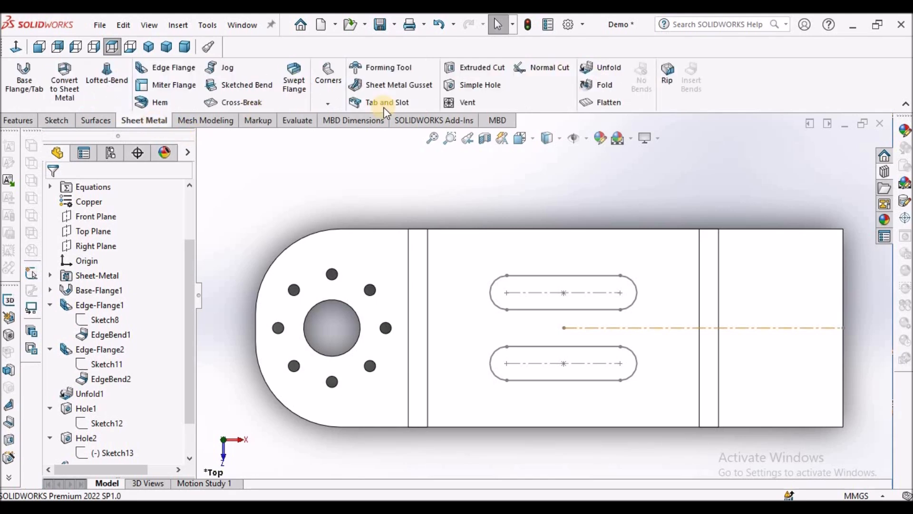
click(443, 74)
click(562, 279)
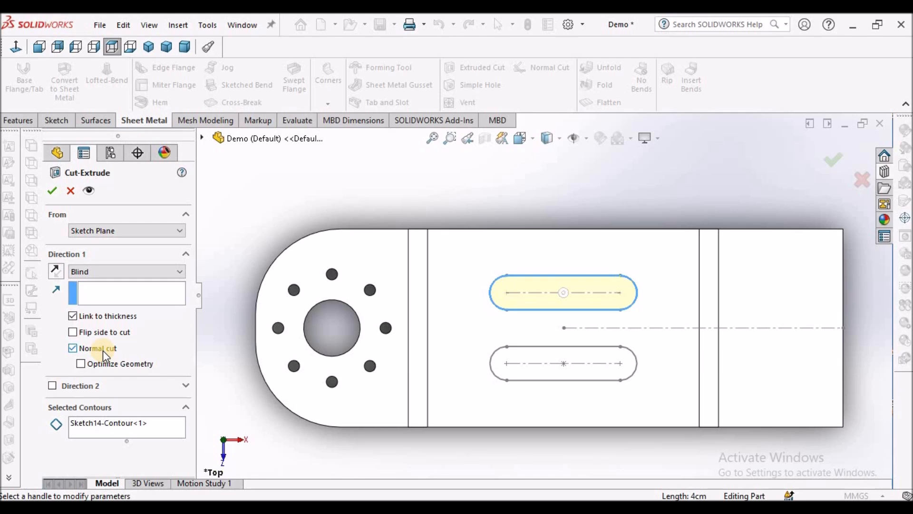
click(52, 191)
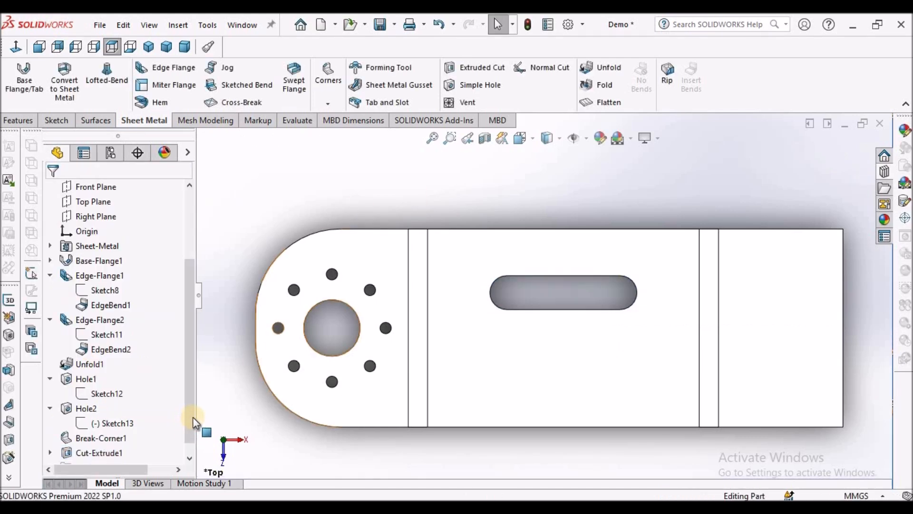
Edit the slot cut to add the lower slot contour to its selected contours
click(190, 458)
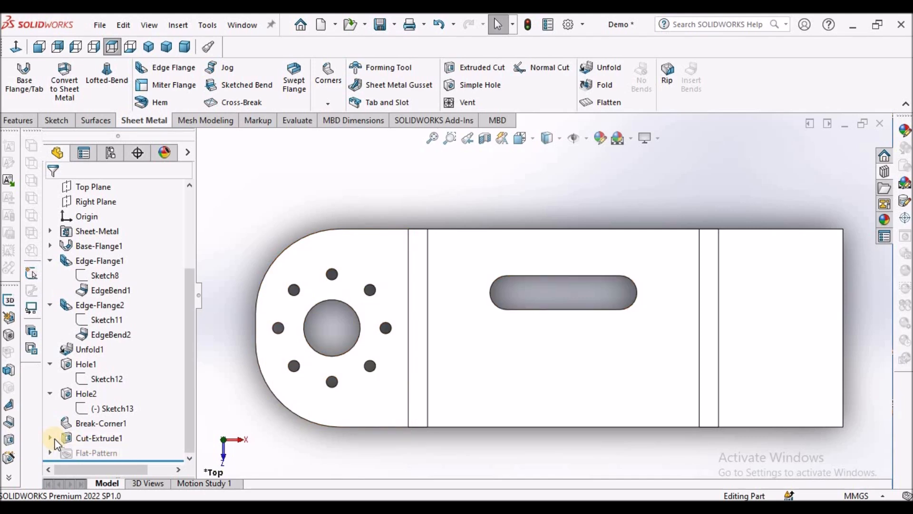
right_click(98, 440)
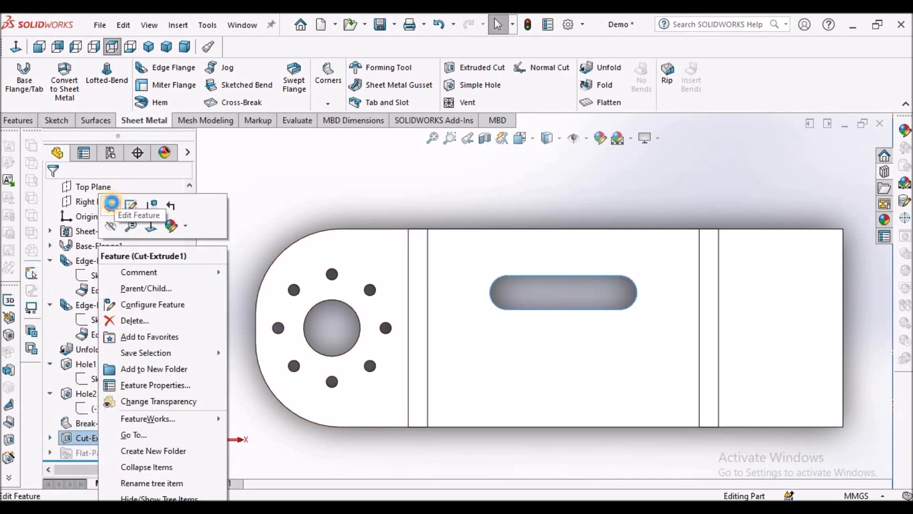
click(111, 203)
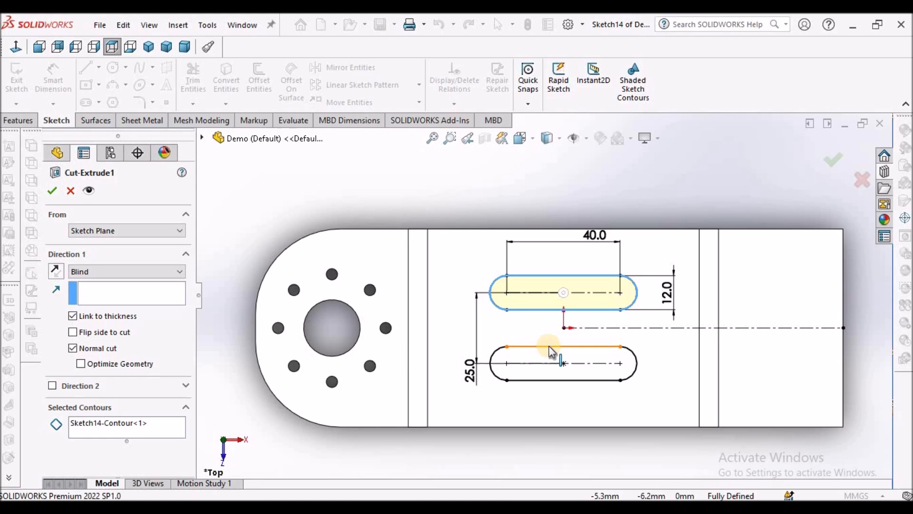
click(549, 347)
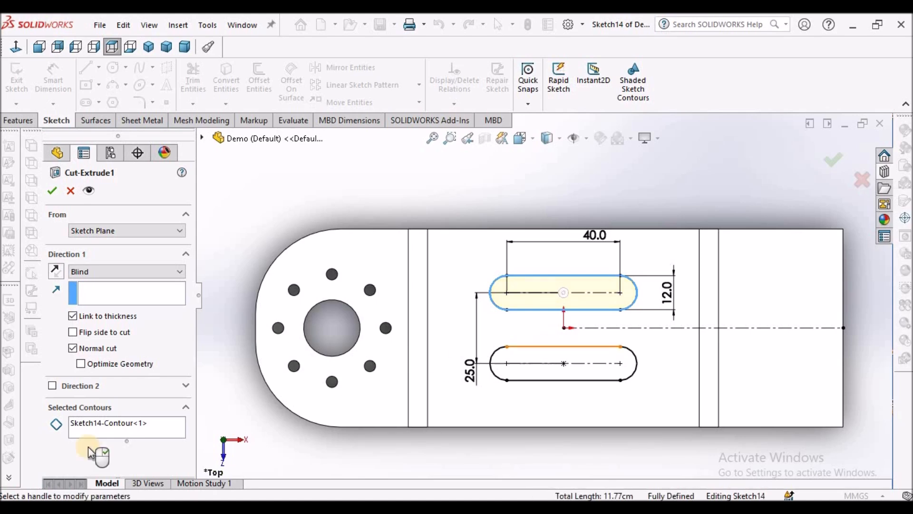
click(92, 429)
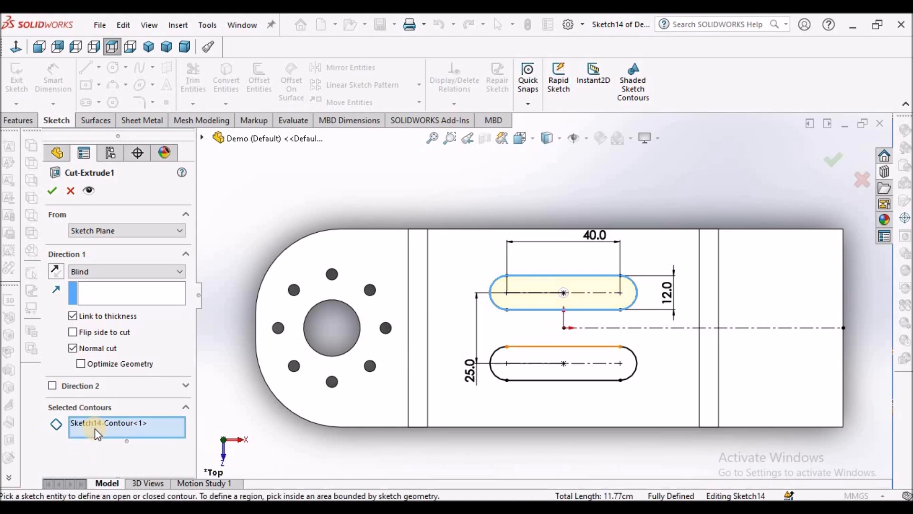
click(547, 354)
click(52, 191)
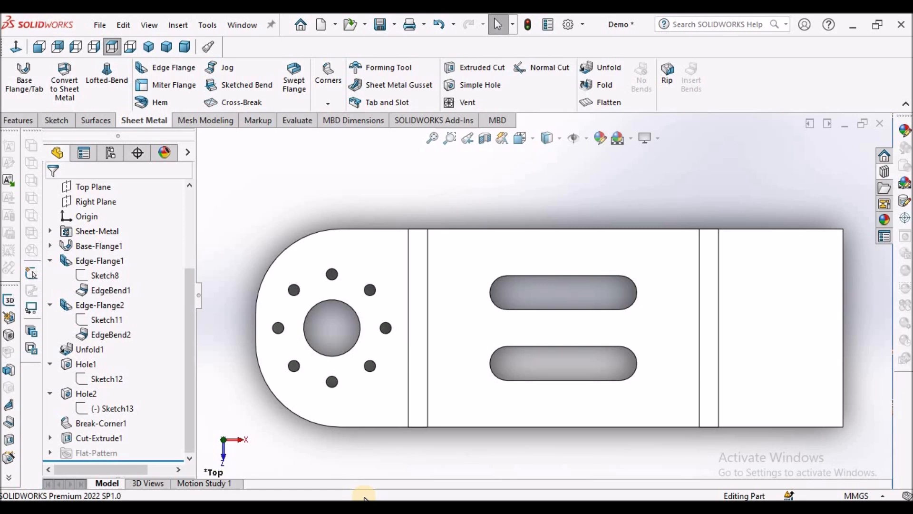
Check the bracket's reference drawing in the Desc 2.pdf document, return to the model and start a sketch on the right flange face
key(alt+Tab)
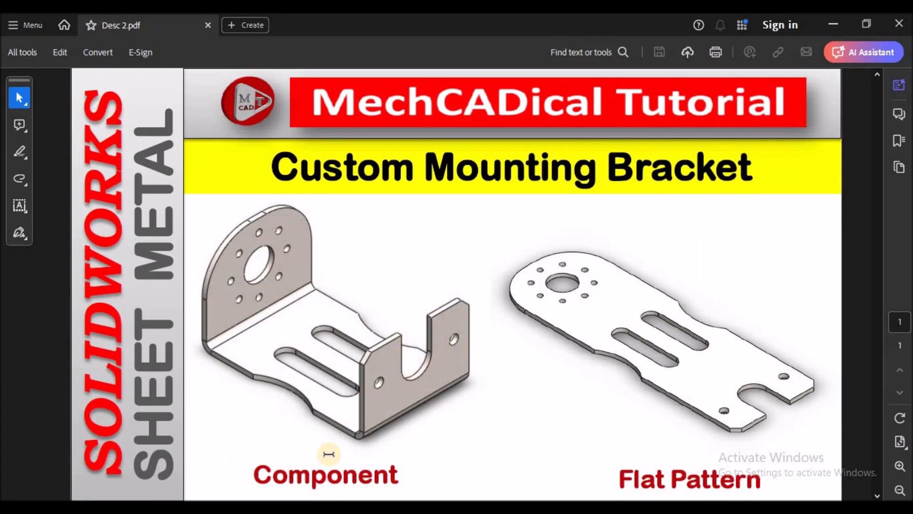
key(alt+Tab)
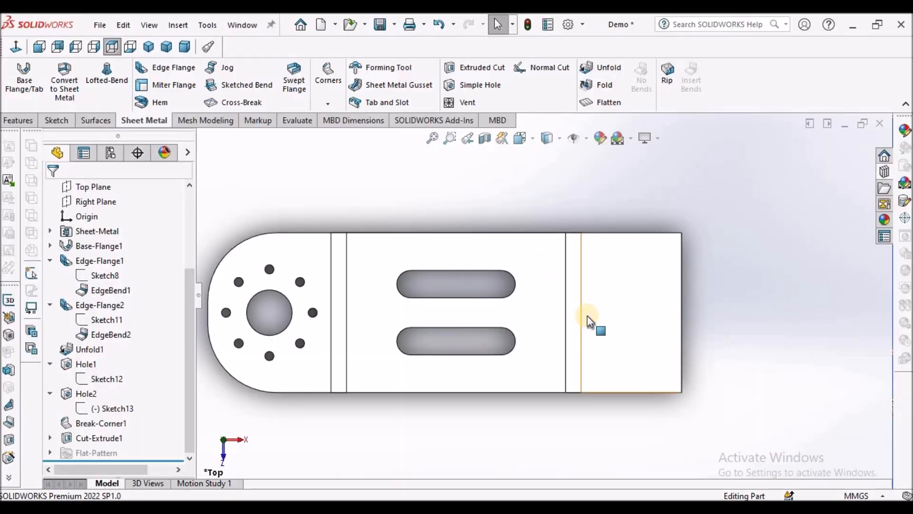
click(666, 314)
click(57, 120)
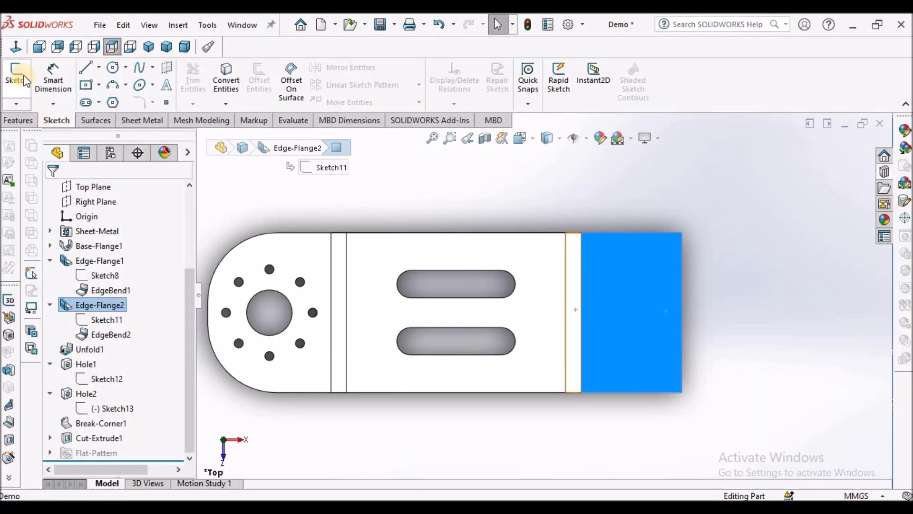
click(16, 70)
click(807, 306)
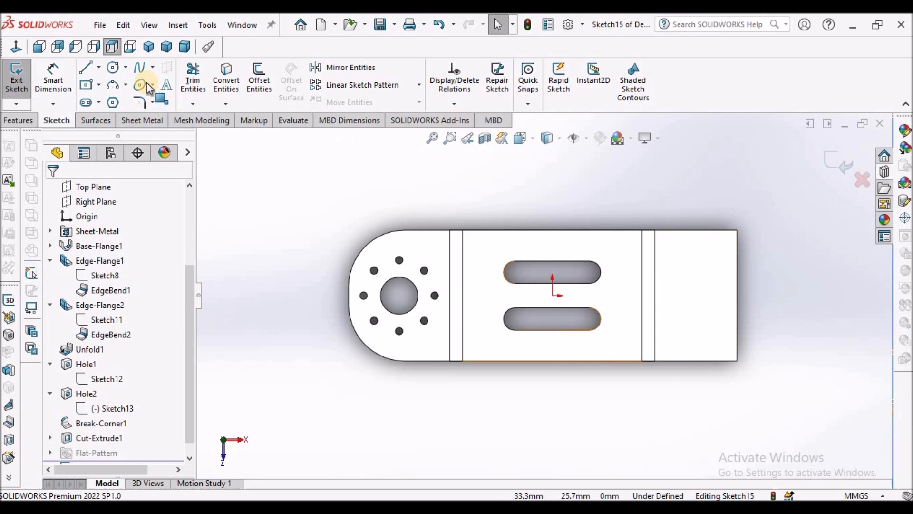
Draw a horizontal construction line about 98.8 mm long from the origin to the midpoint of the flange's right edge
click(99, 68)
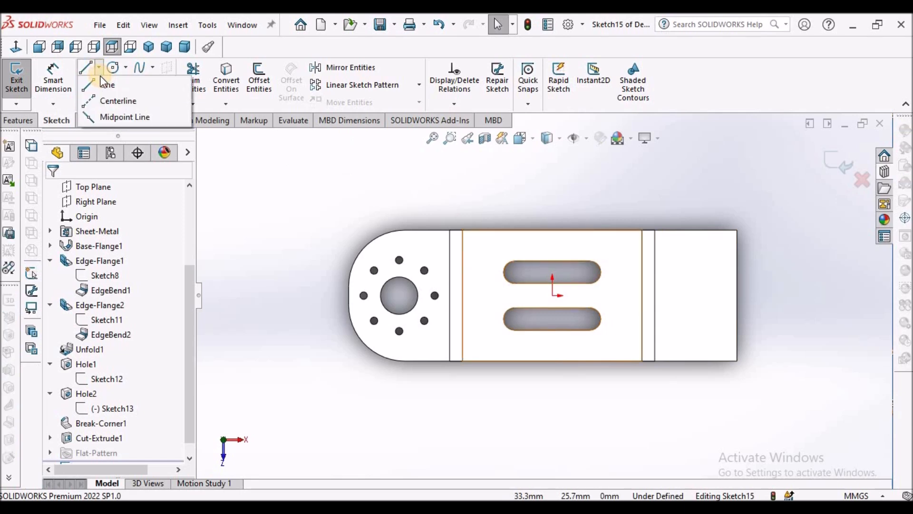
click(112, 98)
click(559, 295)
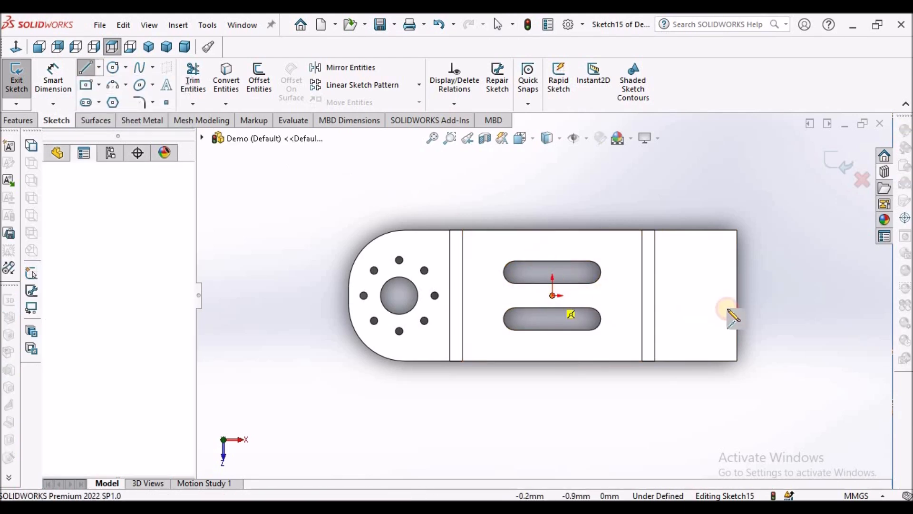
click(737, 295)
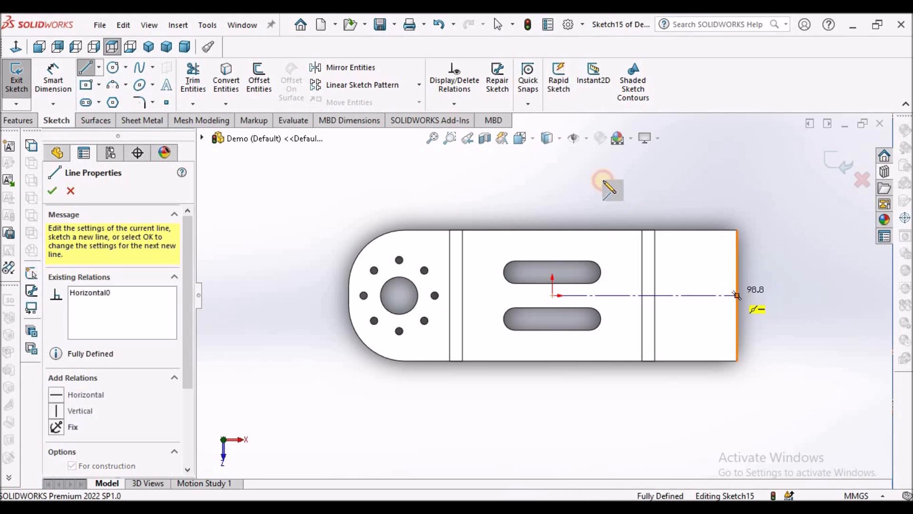
right_click(603, 180)
key(Escape)
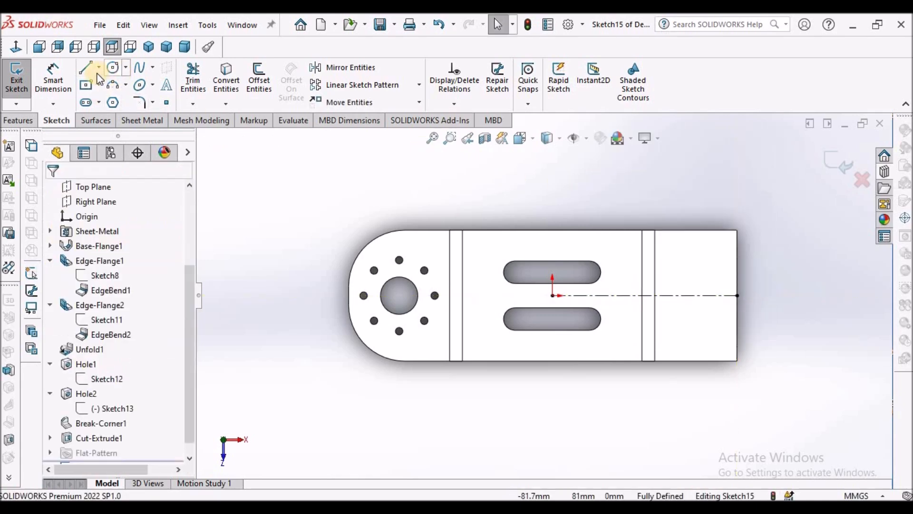
Draw a vertical midpoint line about 28.4 mm long along the flange's right edge, centred on the construction line's end
click(98, 67)
click(110, 115)
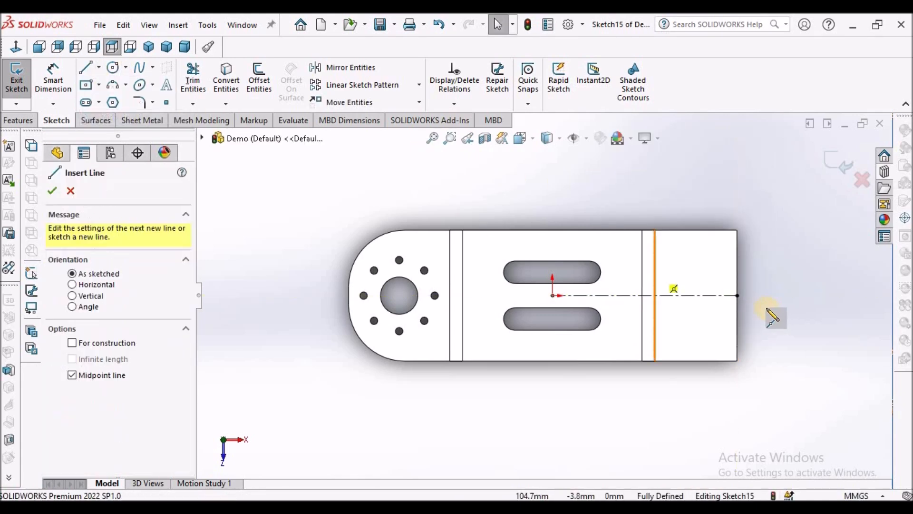
click(738, 296)
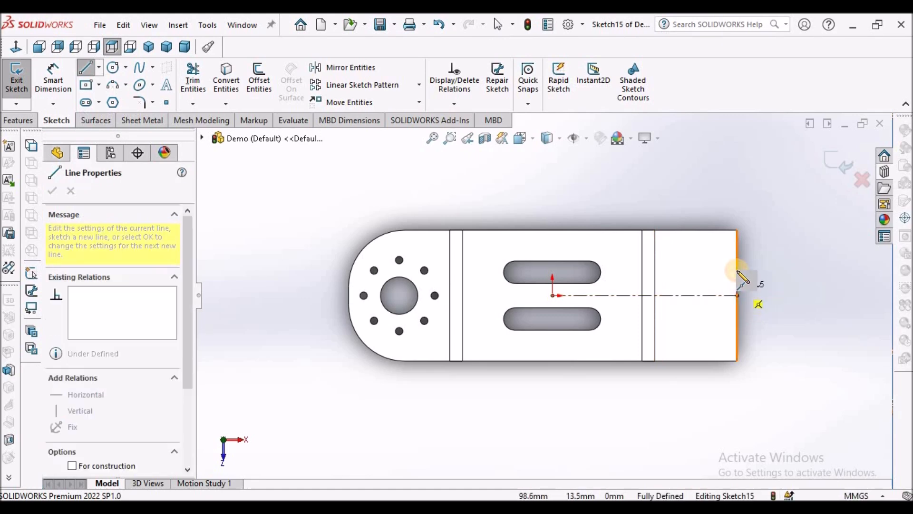
right_click(711, 195)
click(727, 193)
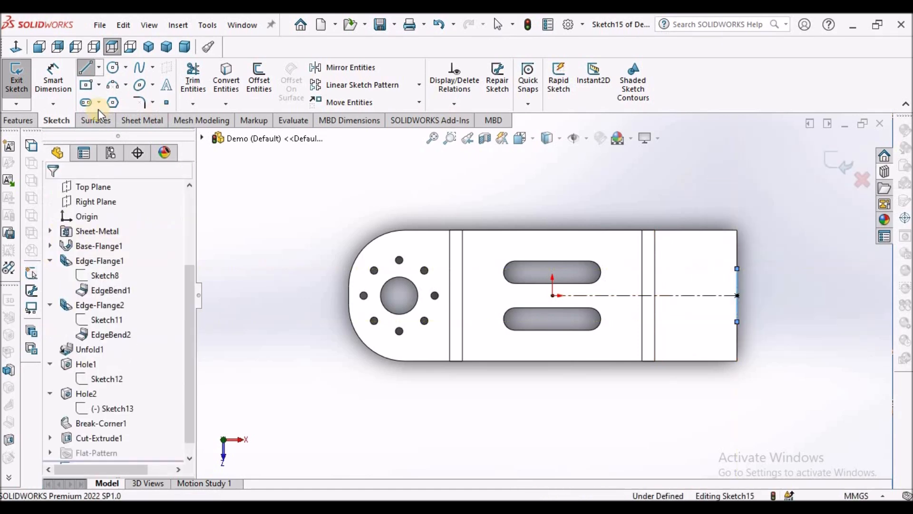
Dimension the vertical line on the right edge to 20 mm
click(53, 76)
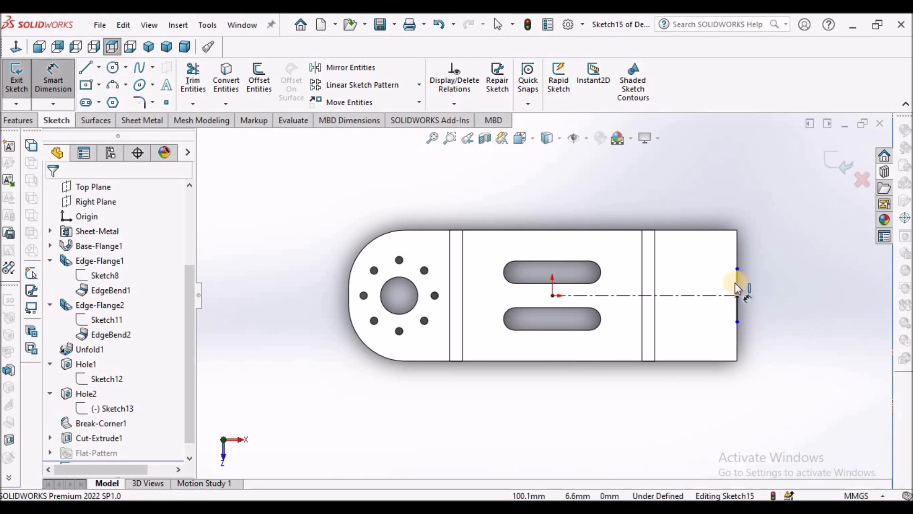
click(737, 297)
click(777, 298)
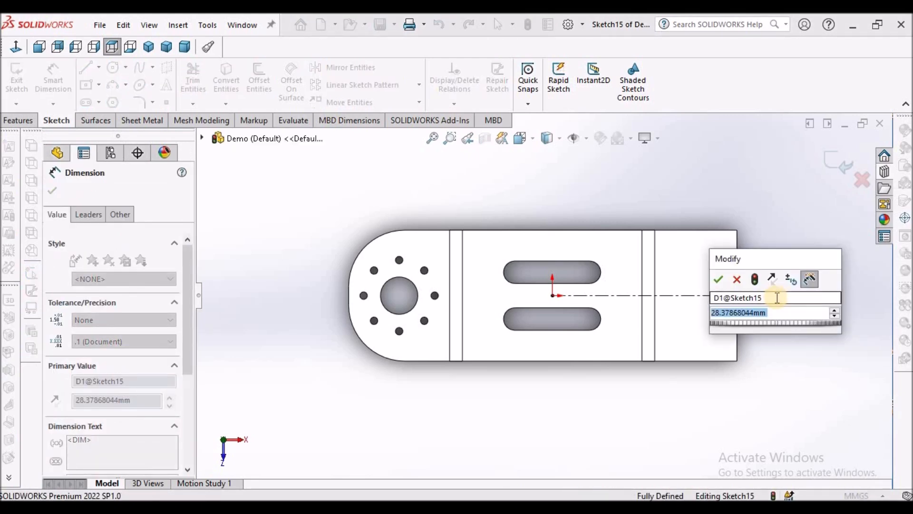
text(20)
key(Return)
click(782, 371)
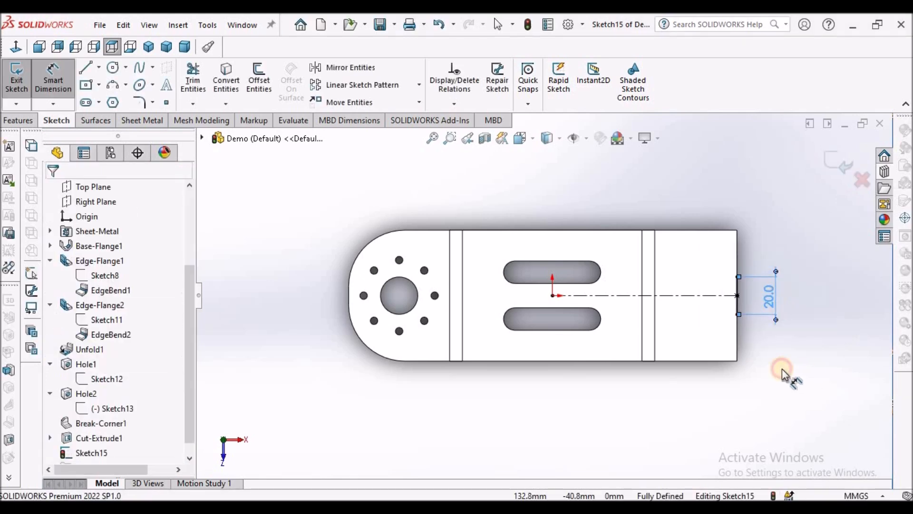
Draw two parallel horizontal lines about 20 mm long inward from both ends of the 20 mm vertical line
scroll(785, 369, down, 3)
click(89, 65)
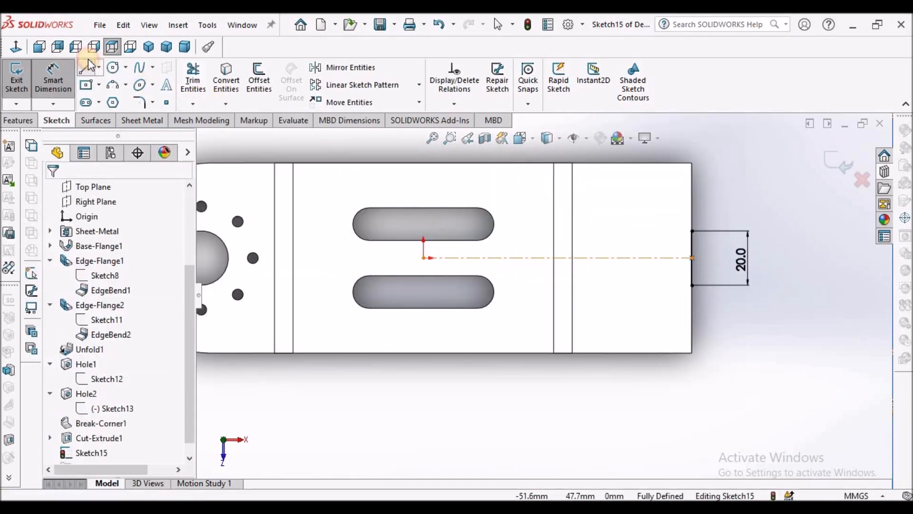
click(693, 231)
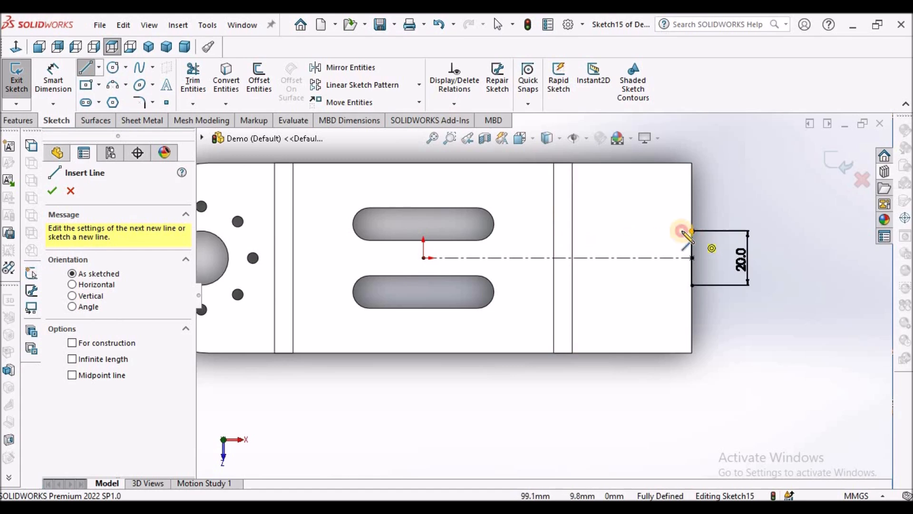
right_click(637, 193)
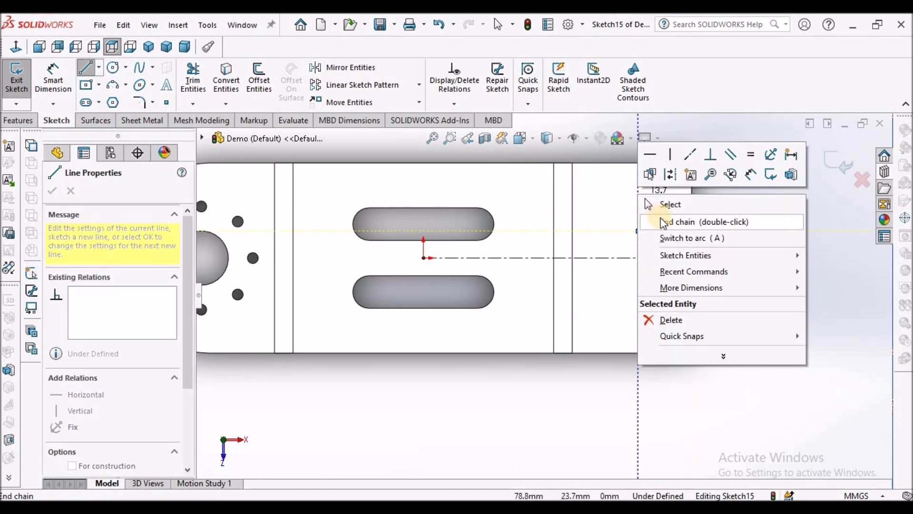
click(664, 222)
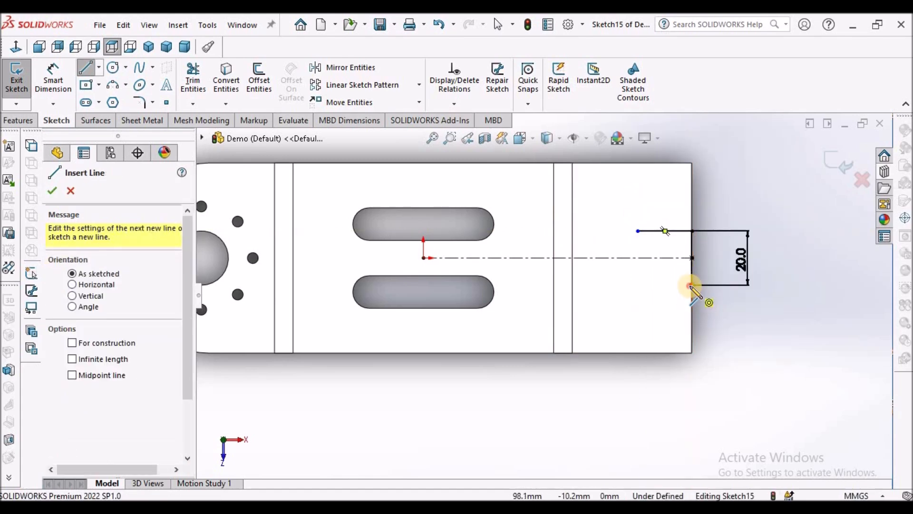
click(692, 285)
click(638, 285)
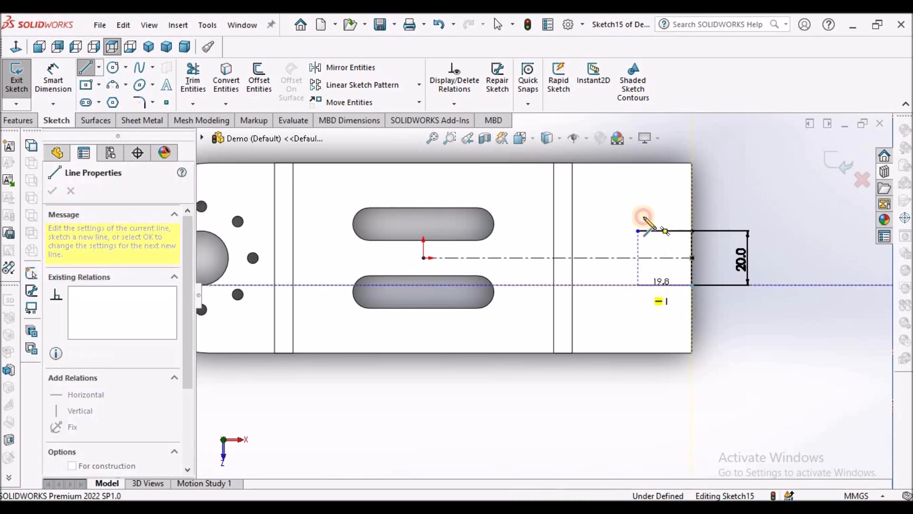
right_click(718, 188)
click(718, 186)
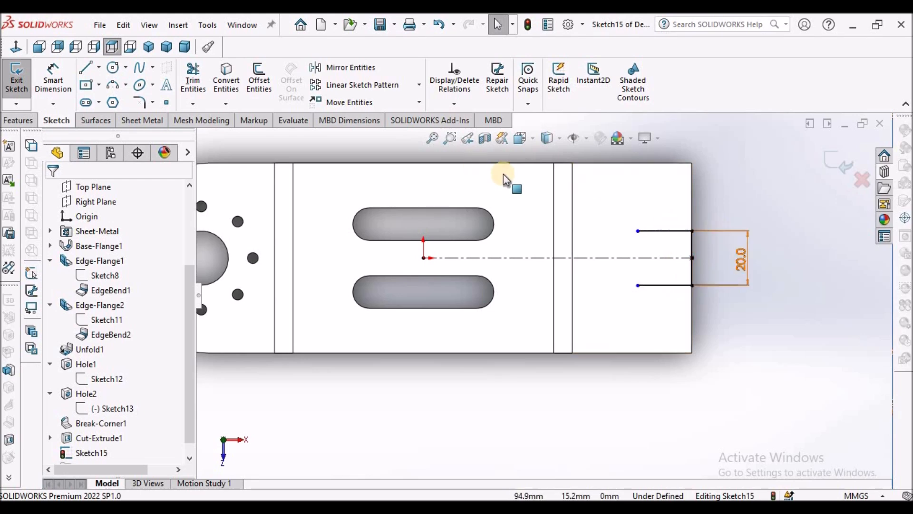
Close the notch profile with a 3 Point Arc bulging inward between the free ends of the two horizontal lines
click(125, 85)
click(145, 133)
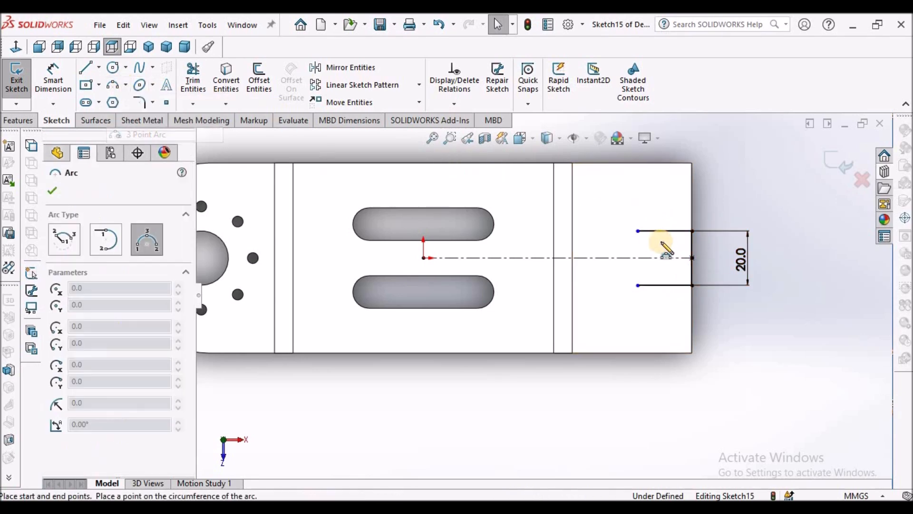
click(638, 232)
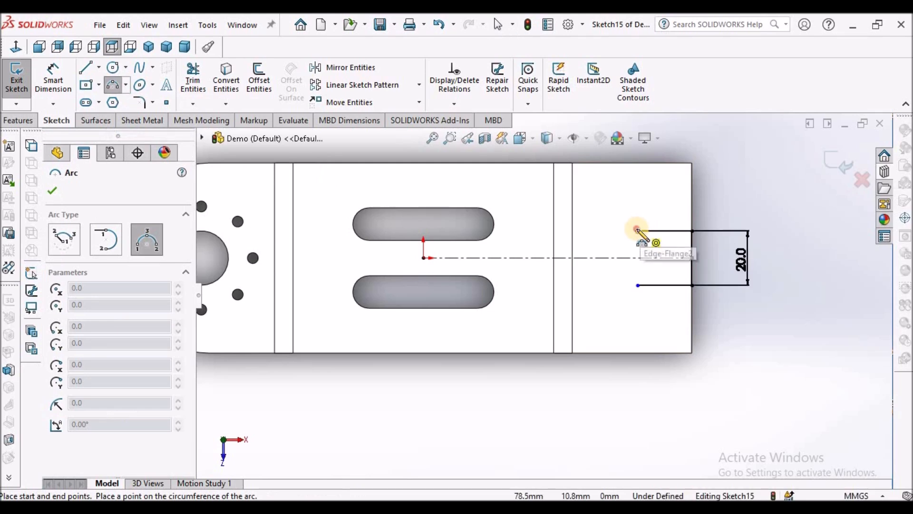
click(638, 286)
click(608, 259)
right_click(613, 191)
click(683, 193)
Add tangent relations where the arc meets the upper and lower horizontal lines
click(639, 231)
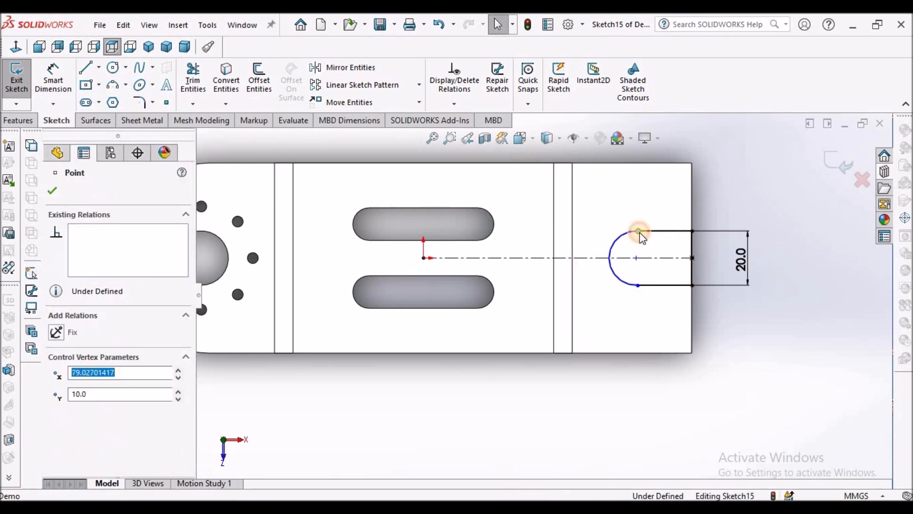
click(638, 286)
click(691, 254)
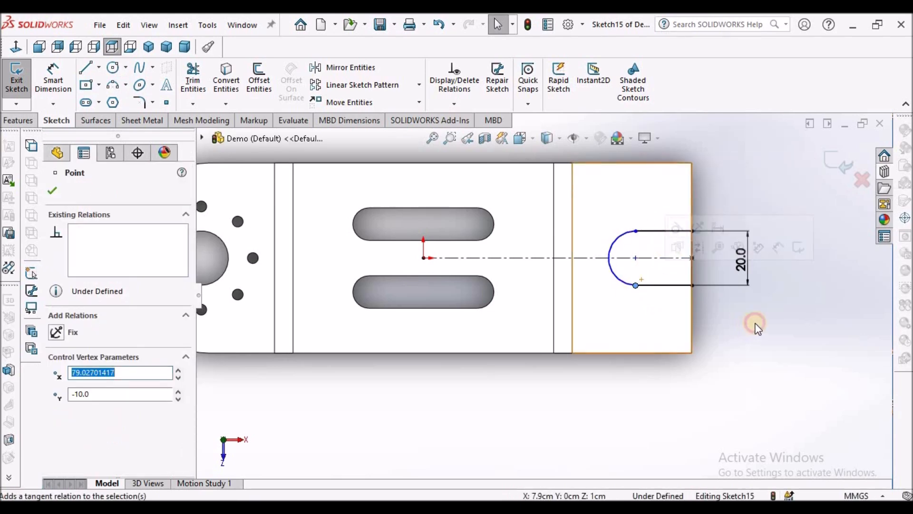
click(754, 323)
Add a driven radius dimension to the notch arc
click(53, 76)
click(615, 237)
click(585, 193)
click(489, 172)
click(717, 214)
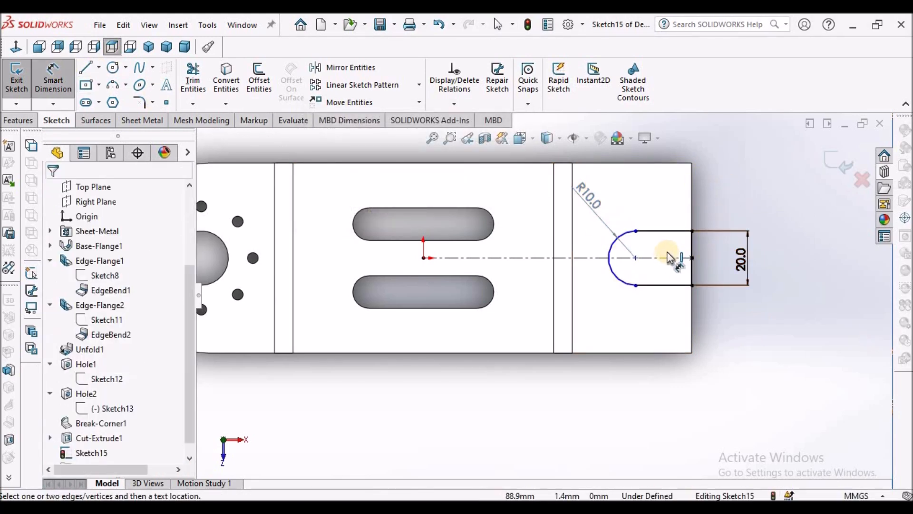
Dimension the distance from the arc's centre to the flange's right edge as 20 mm
click(636, 258)
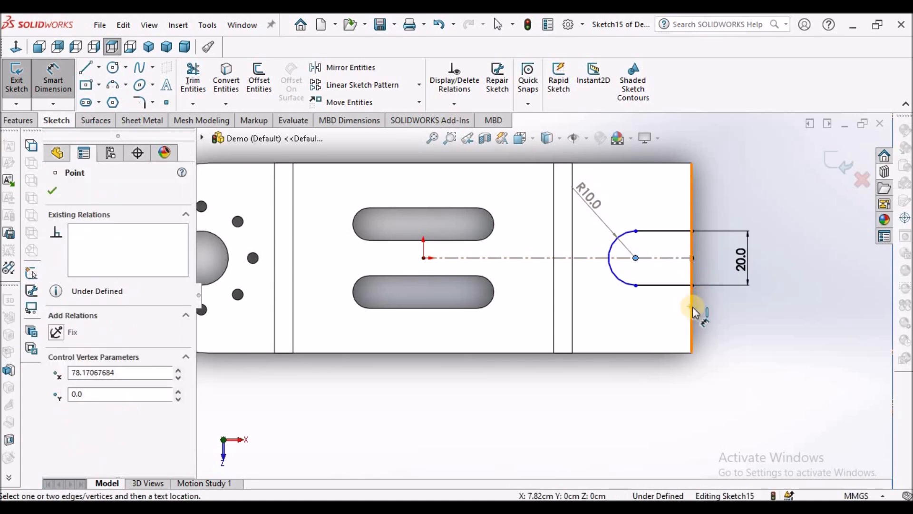
click(694, 311)
click(642, 405)
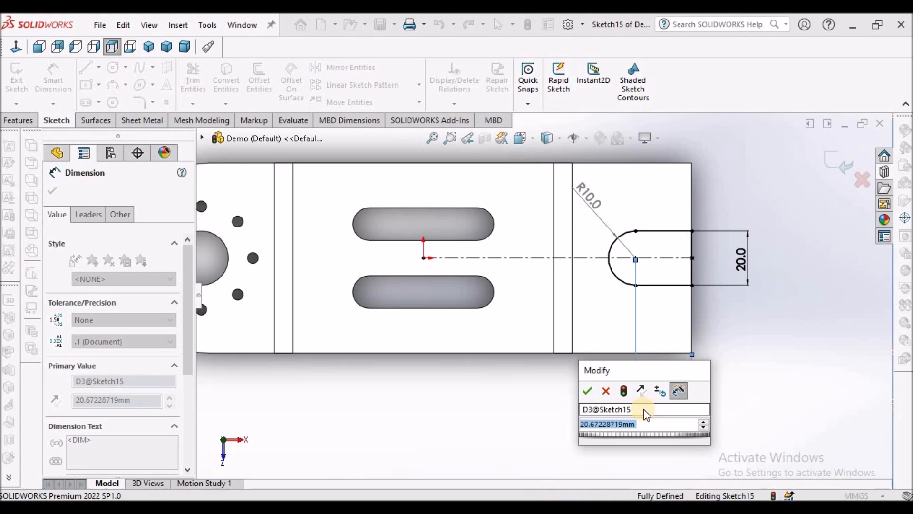
text(20)
key(Return)
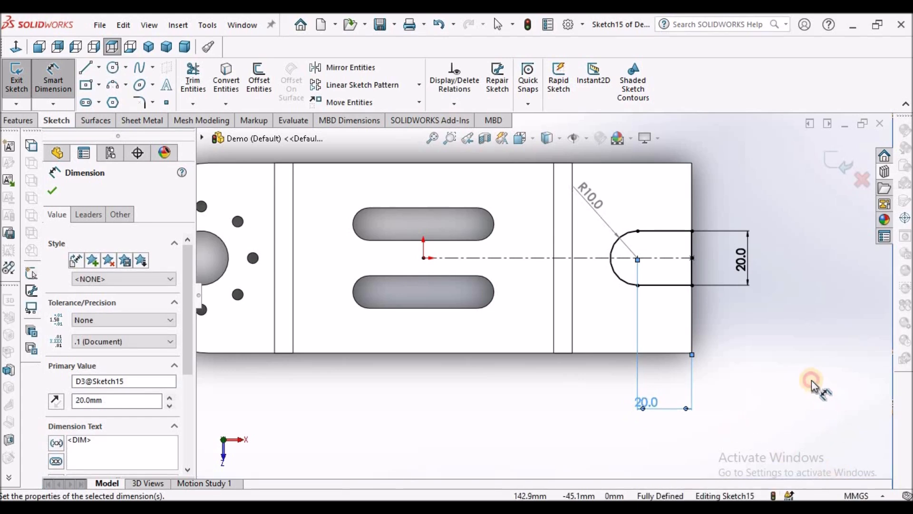
click(812, 382)
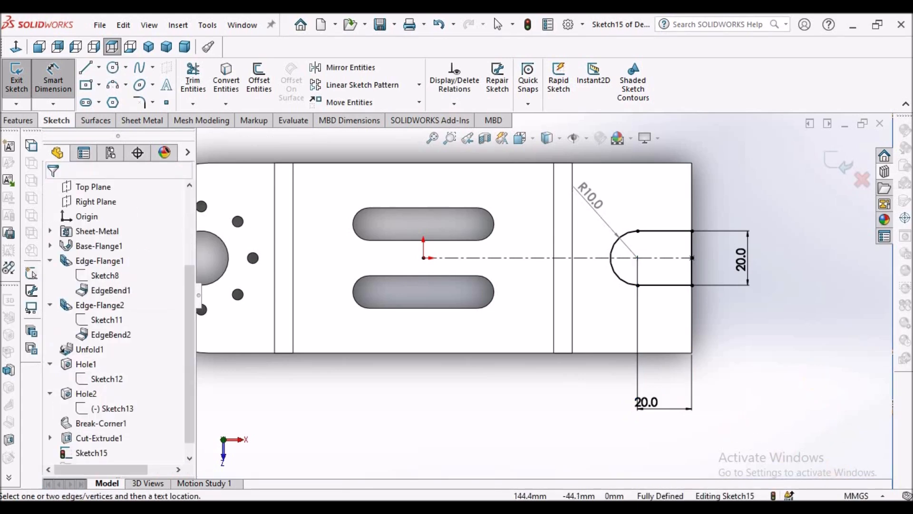
Cut the notch profile through the right flange with an Extruded Cut, using Blind, Link to thickness and Normal cut
click(135, 123)
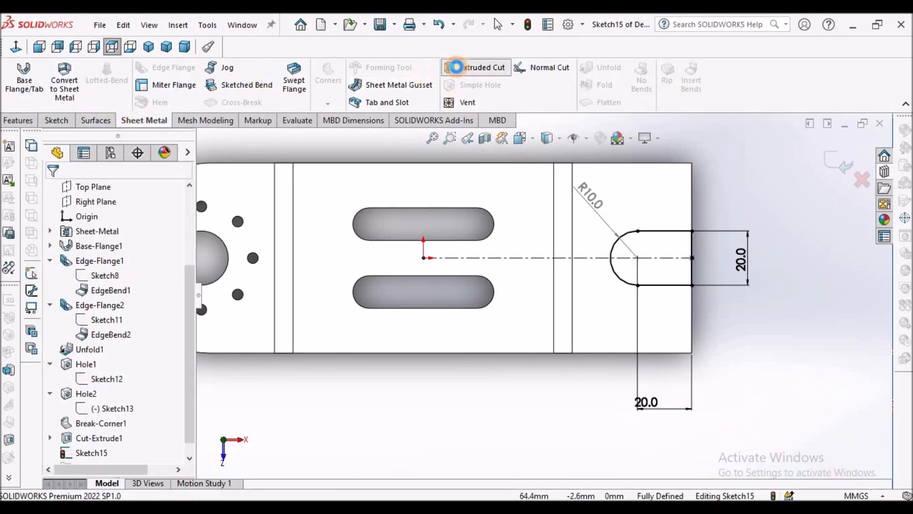
click(456, 67)
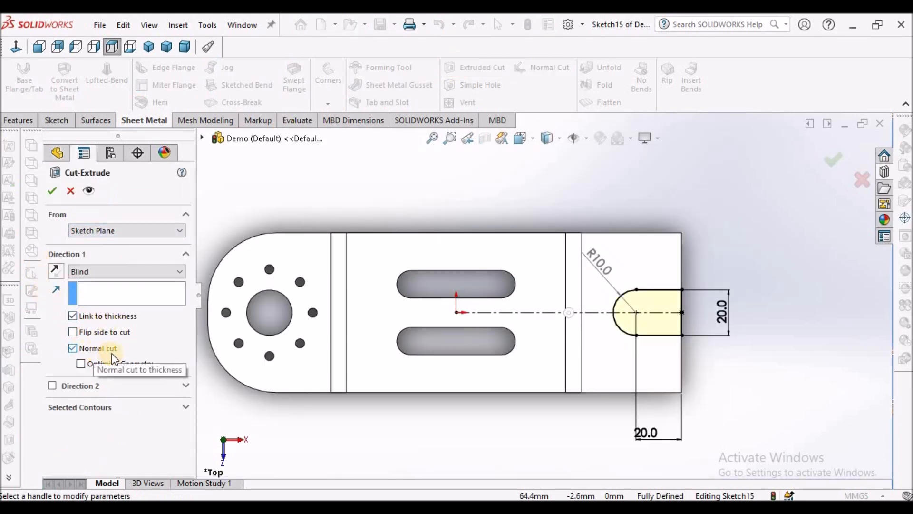
click(53, 191)
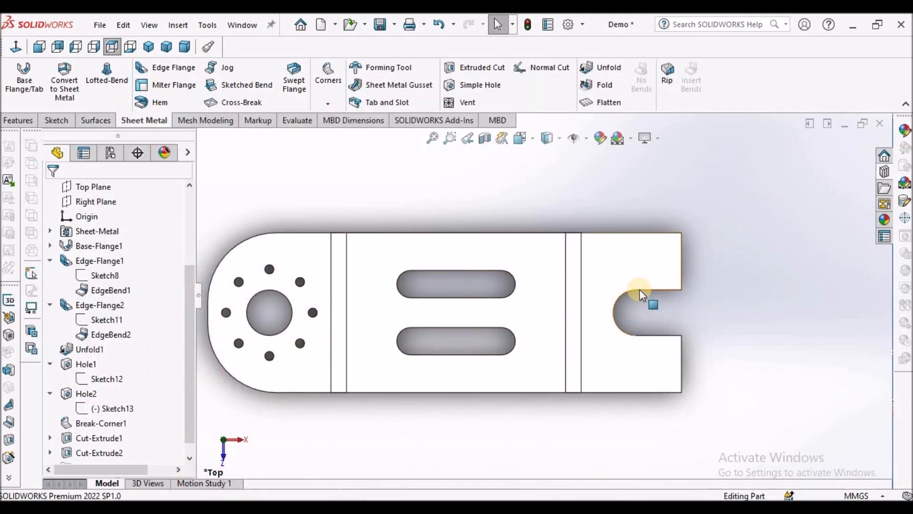
Place a 10 mm Simple Hole above the notch on the right flange, using Blind and Link to thickness
click(636, 280)
click(477, 84)
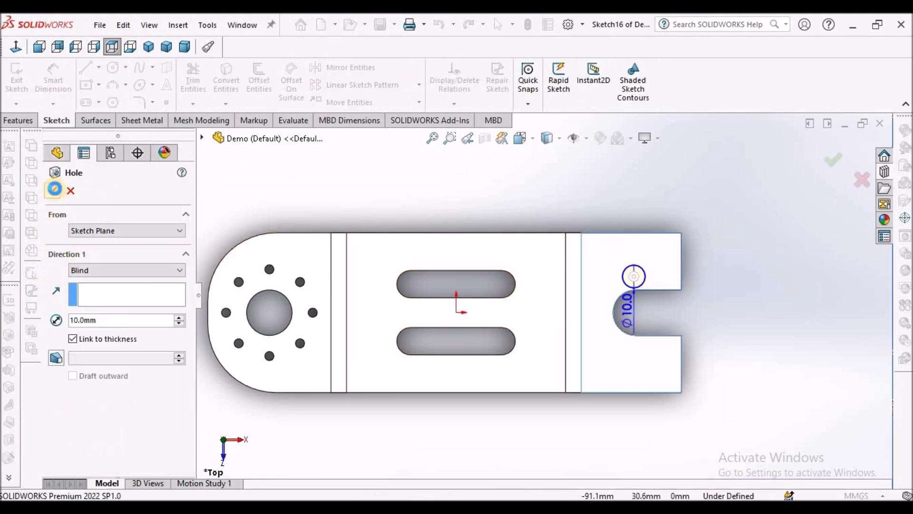
click(55, 189)
Accept the simple hole above the notch and open its sketch for editing
click(189, 449)
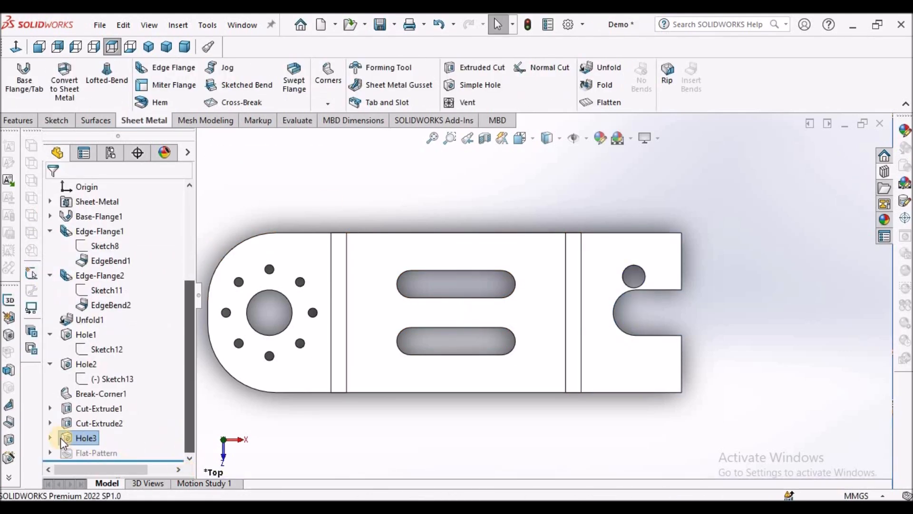
click(51, 438)
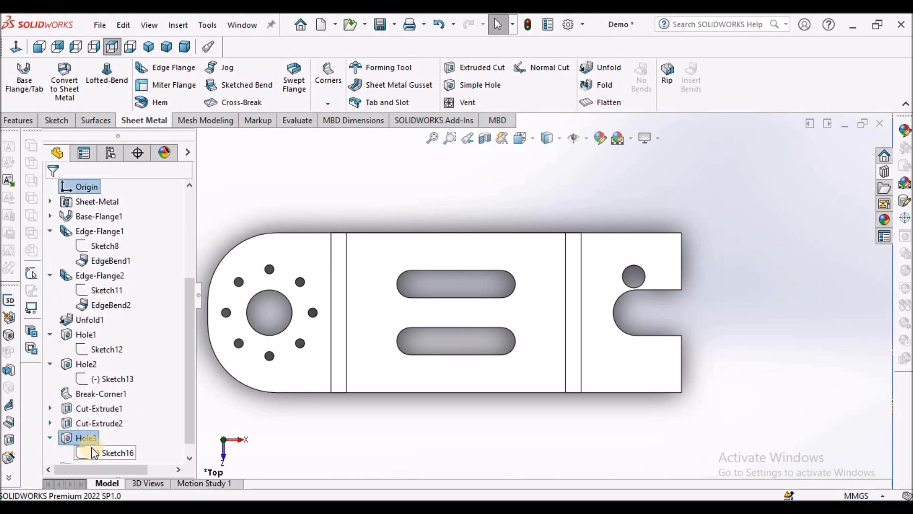
right_click(91, 452)
click(104, 269)
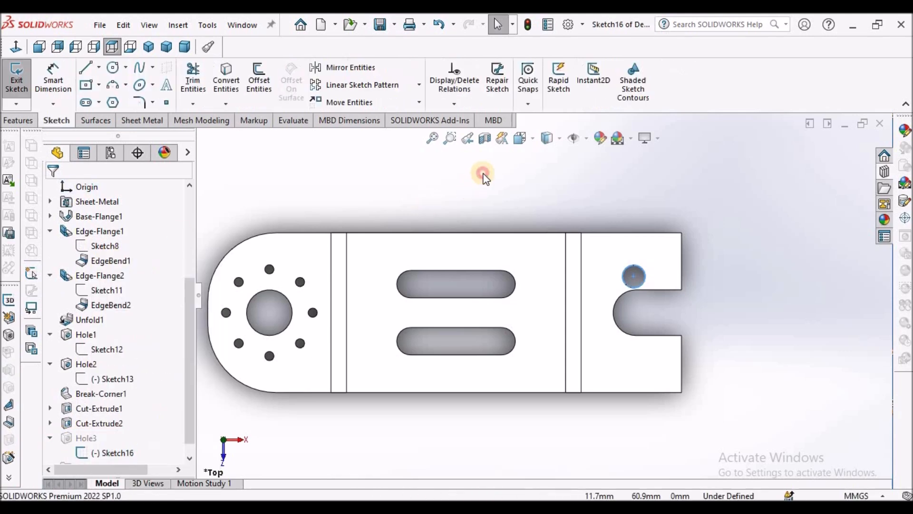
scroll(520, 234, up, 3)
scroll(649, 327, down, 3)
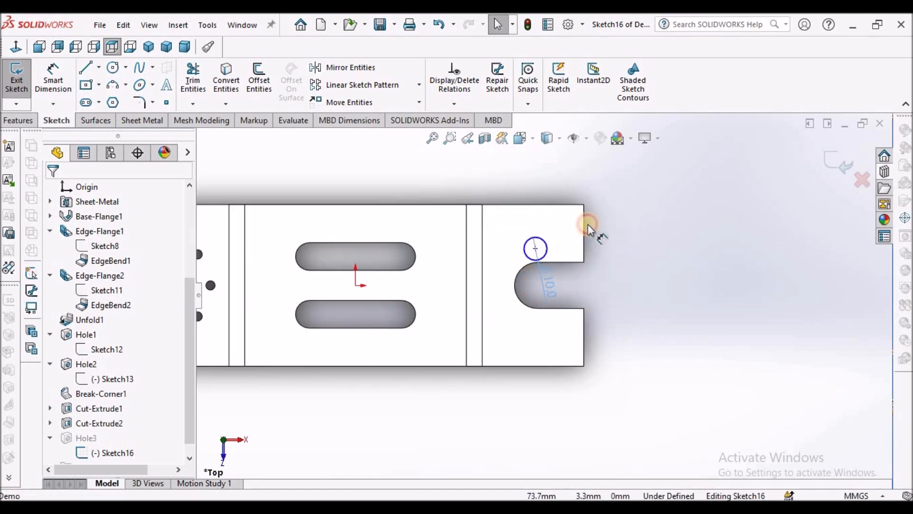
Set the hole circle's diameter to 6 mm
click(561, 211)
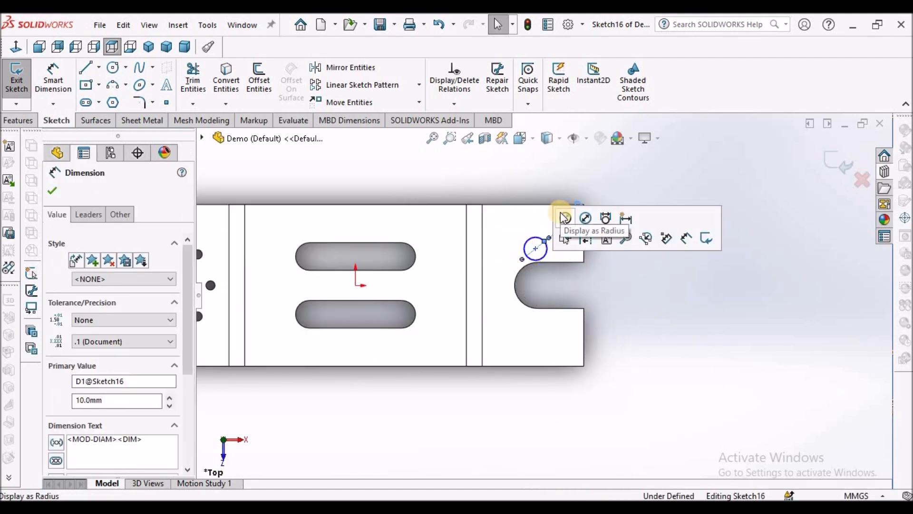
click(630, 298)
double_click(568, 206)
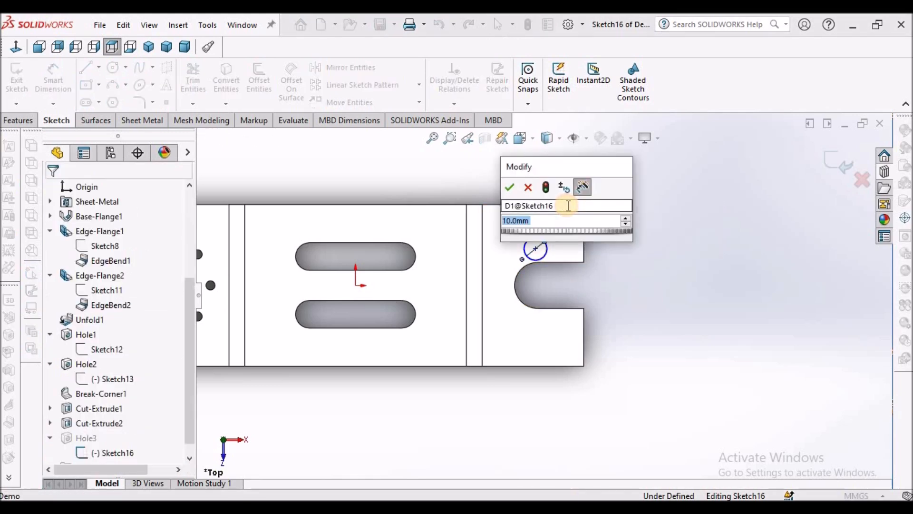
text(6)
key(Return)
click(726, 307)
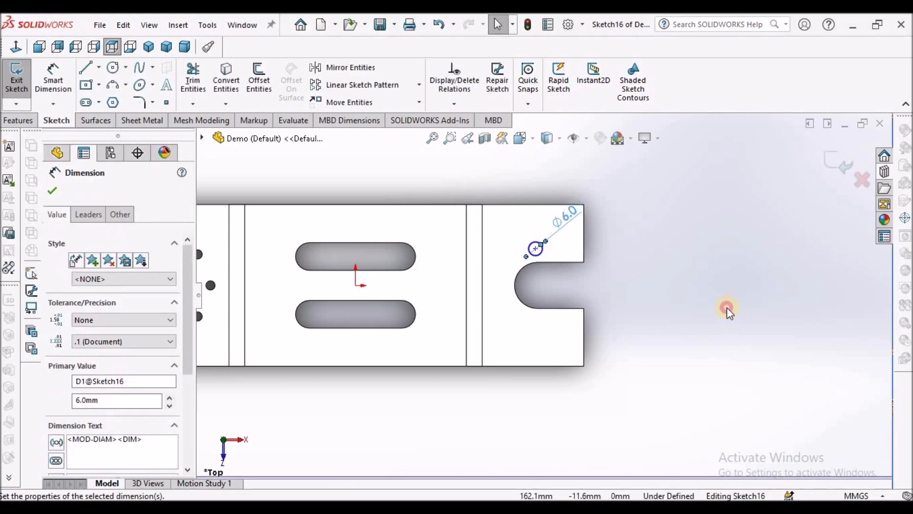
Sketch a horizontal centerline from the origin to the notch arc
click(86, 69)
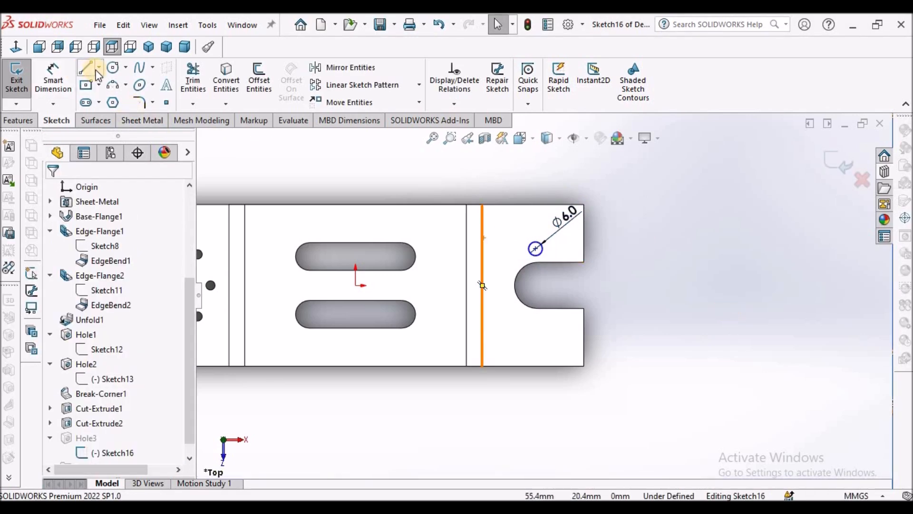
click(99, 68)
click(119, 99)
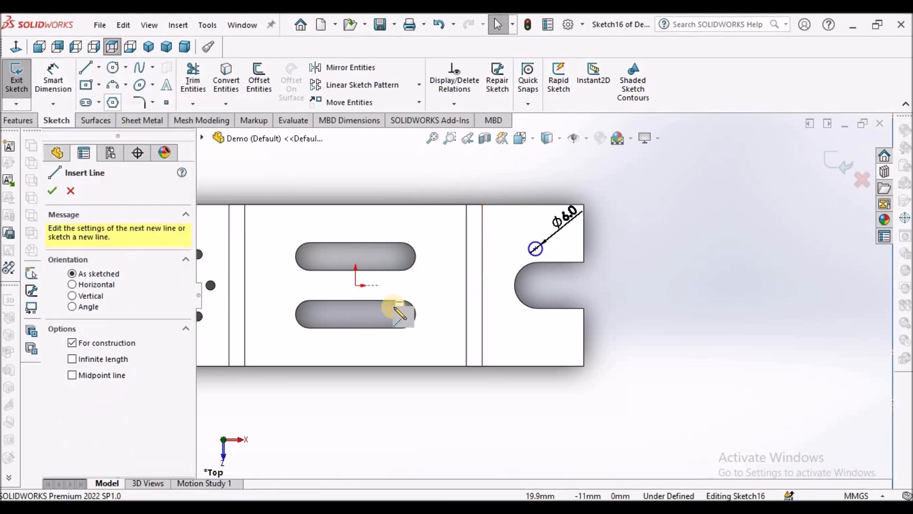
mouse_move(355, 285)
mouse_down()
mouse_move(523, 291)
mouse_move(515, 285)
mouse_up()
right_click(654, 241)
click(675, 247)
Move the circle up away from the notch and dimension its centre 20 mm from the flange's right edge
scroll(538, 249, down, 3)
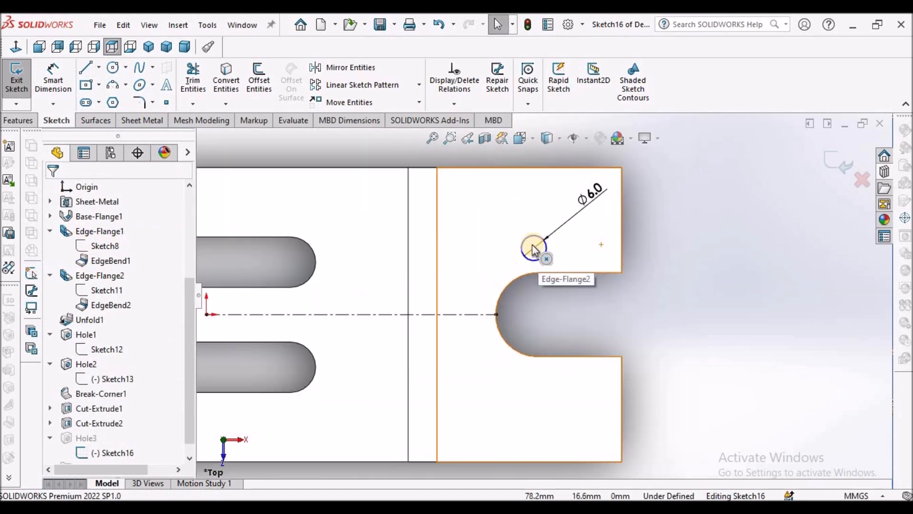
drag(535, 246, 554, 204)
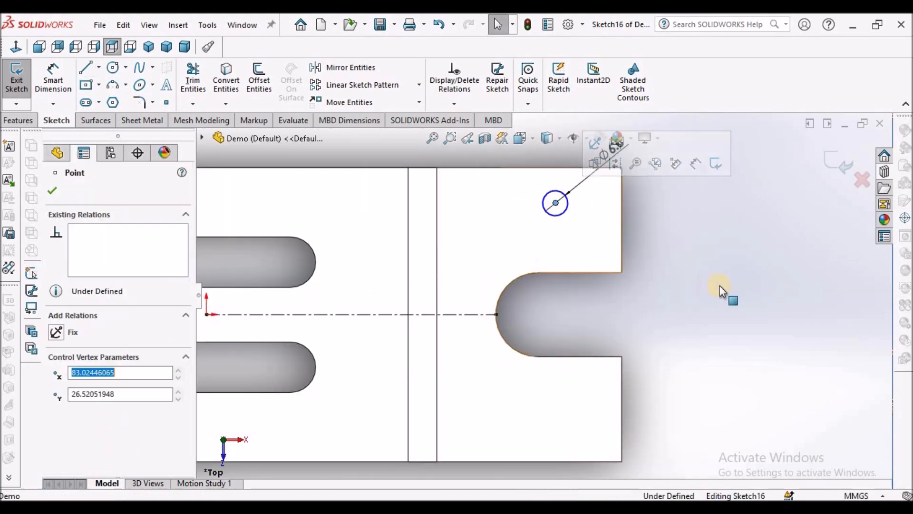
click(55, 77)
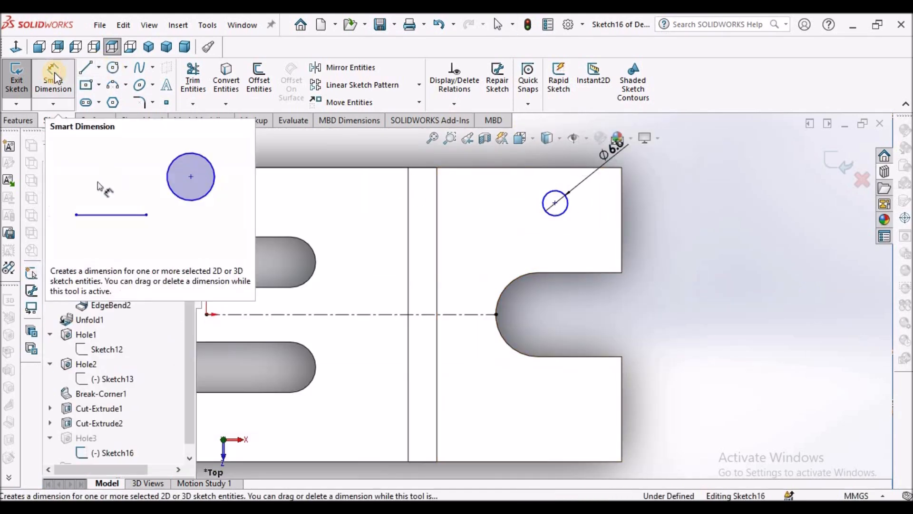
scroll(552, 223, up, 1)
scroll(561, 226, down, 1)
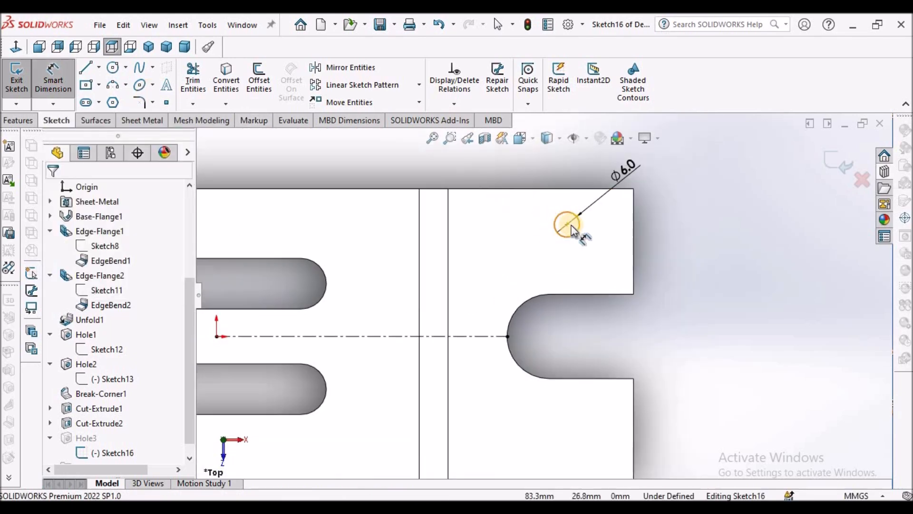
click(567, 225)
click(634, 233)
click(610, 152)
text(20)
key(Return)
Dimension the circle's centre 10 mm from the flange's upper edge
click(538, 198)
click(550, 223)
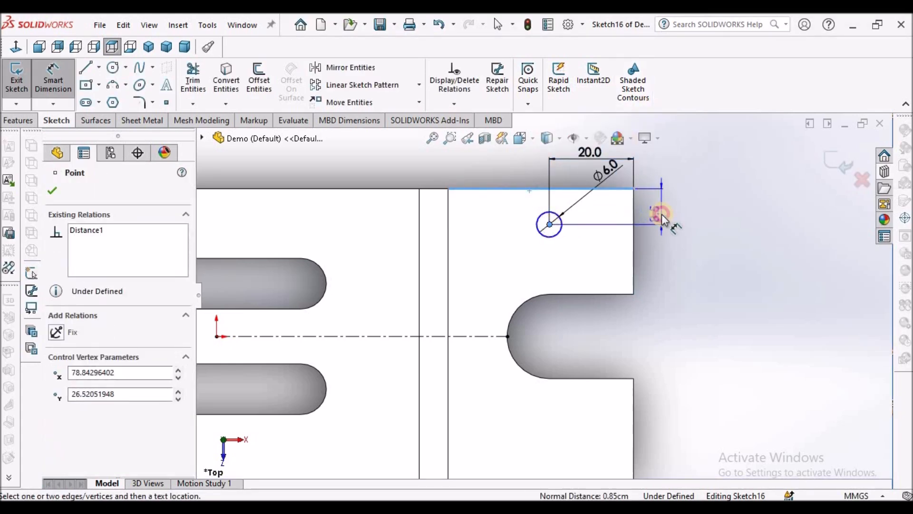
click(661, 214)
text(10)
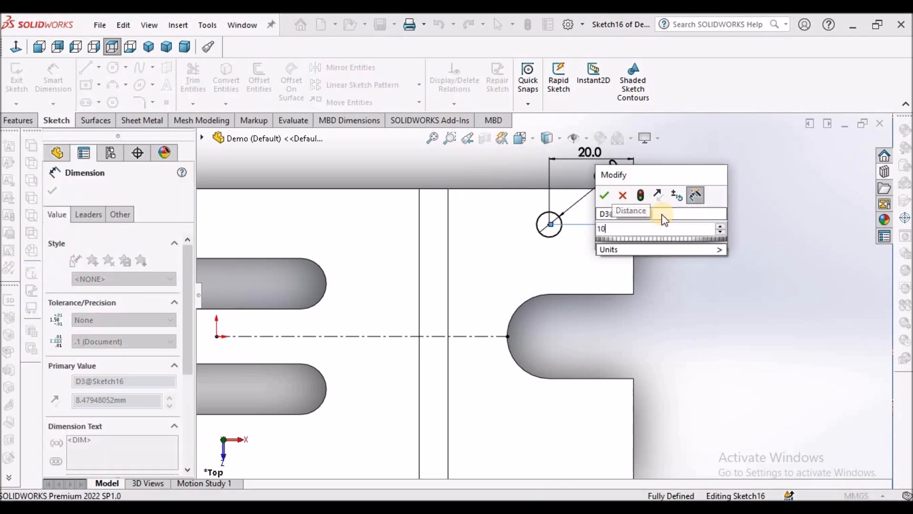
key(Return)
right_click(715, 308)
click(685, 352)
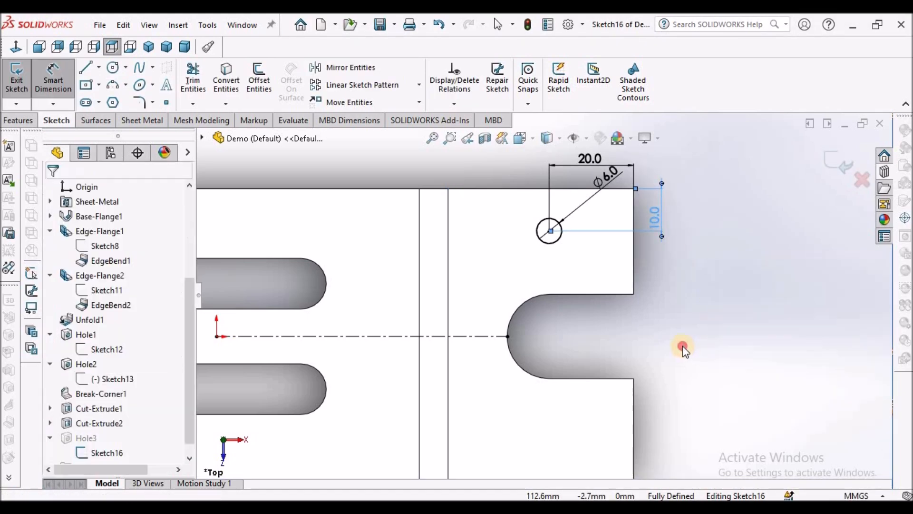
Mirror the 6 mm circle about the horizontal centerline, keeping the original
scroll(653, 335, up, 4)
scroll(557, 316, down, 2)
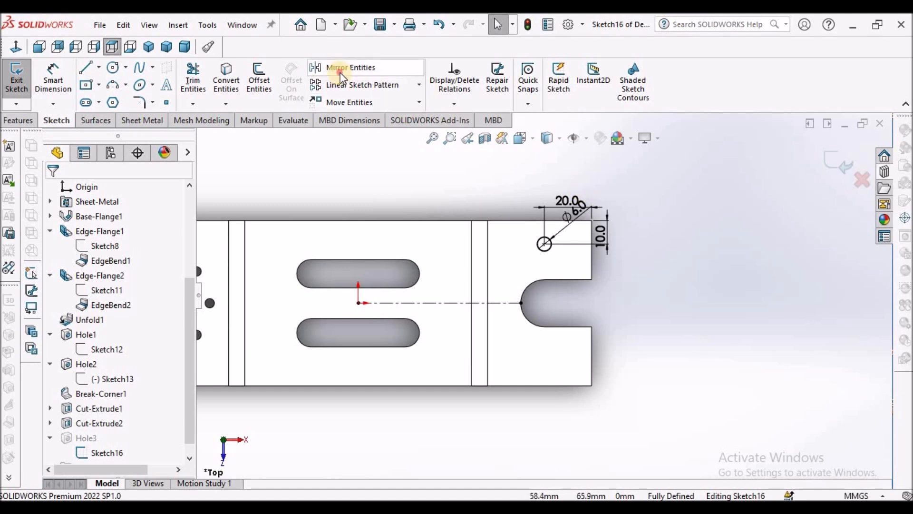
click(341, 72)
drag(523, 228, 567, 265)
click(114, 356)
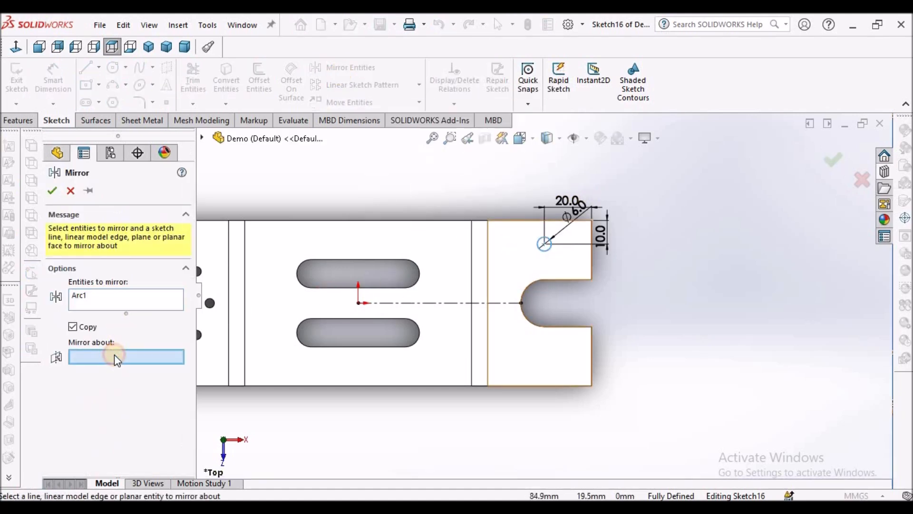
click(443, 300)
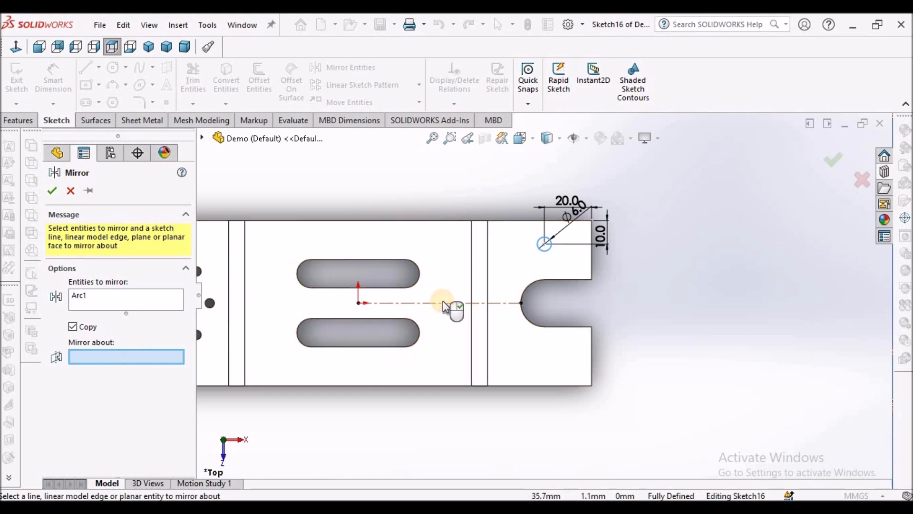
click(52, 189)
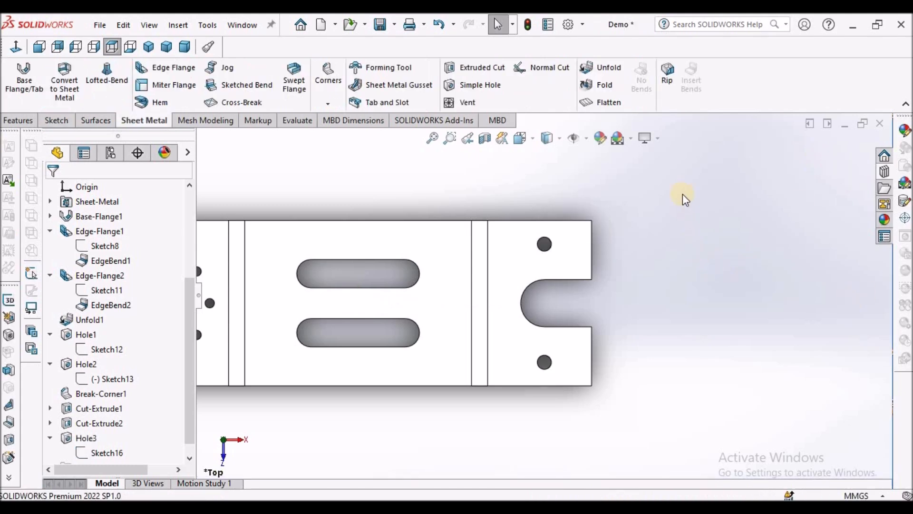
Try to chamfer the right flange's two outer corners with Break Corner at a distance of 35 mm
scroll(683, 193, up, 4)
click(335, 106)
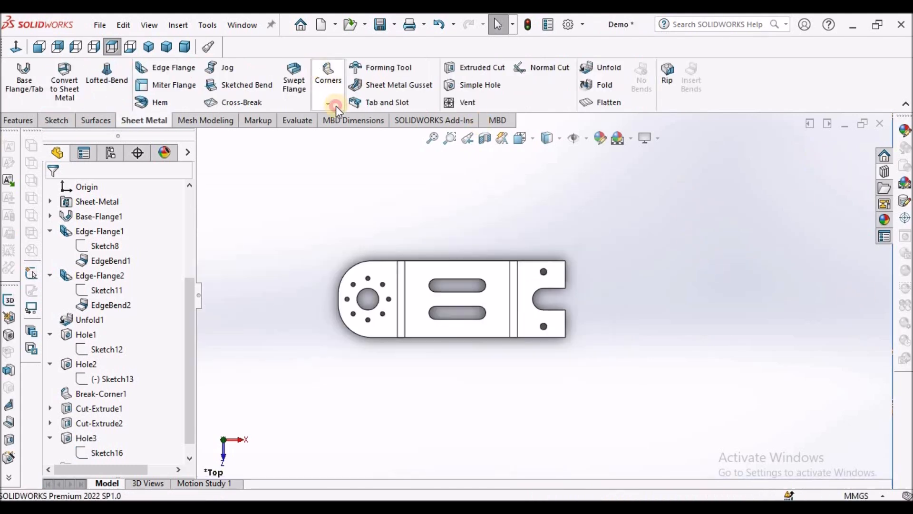
click(349, 151)
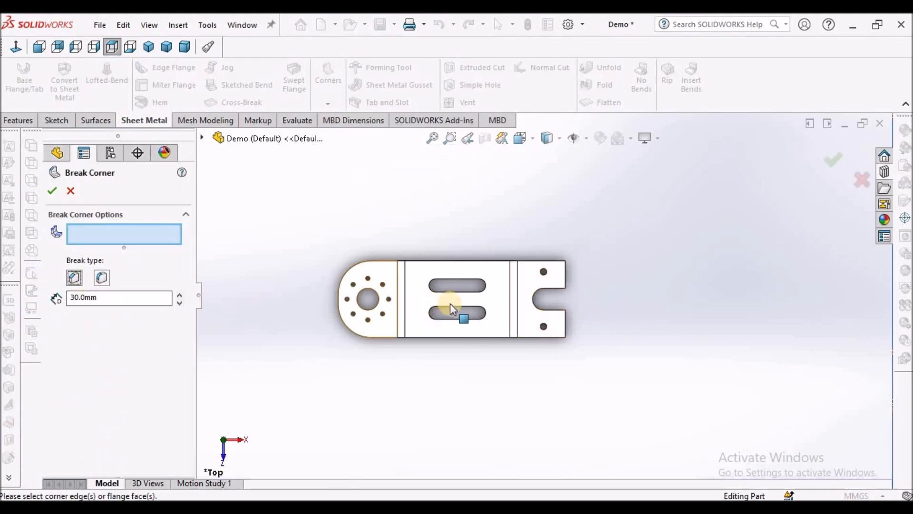
mouse_move(493, 289)
middle_down()
mouse_move(430, 200)
mouse_move(491, 291)
middle_up()
scroll(514, 291, down, 2)
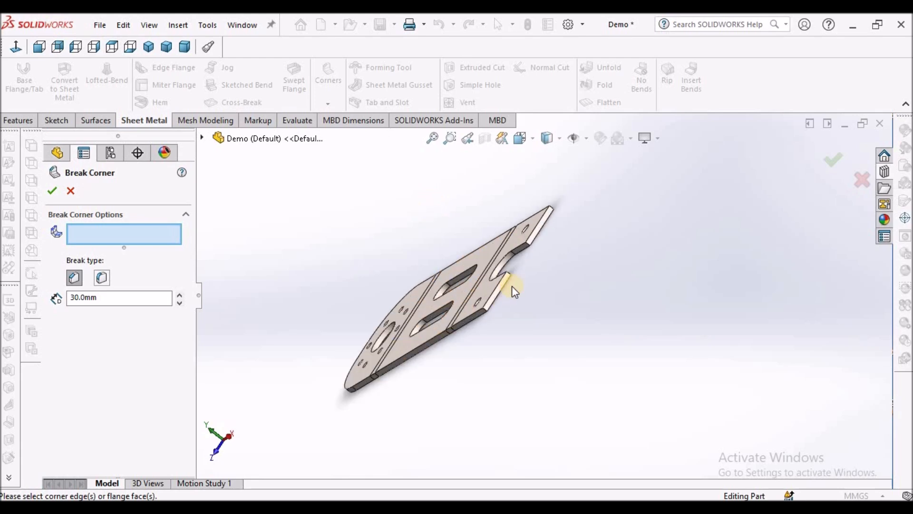
scroll(488, 315, down, 1)
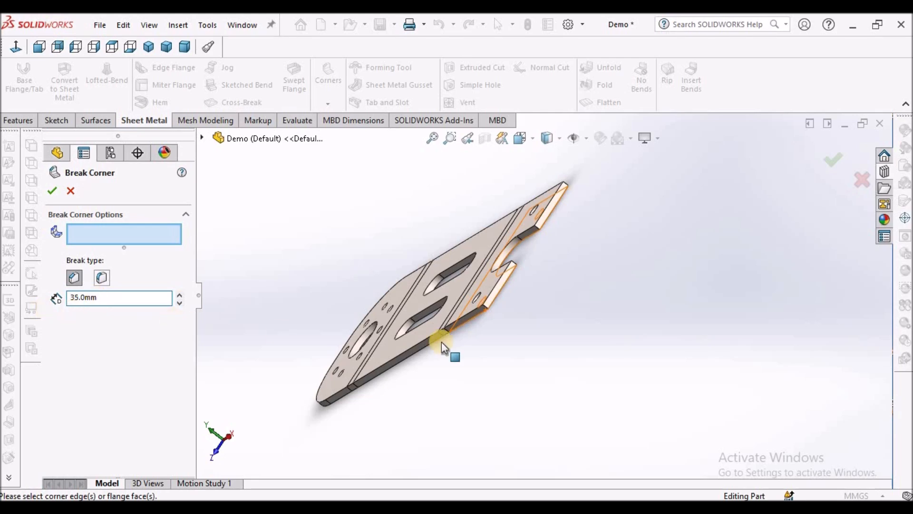
scroll(495, 309, down, 2)
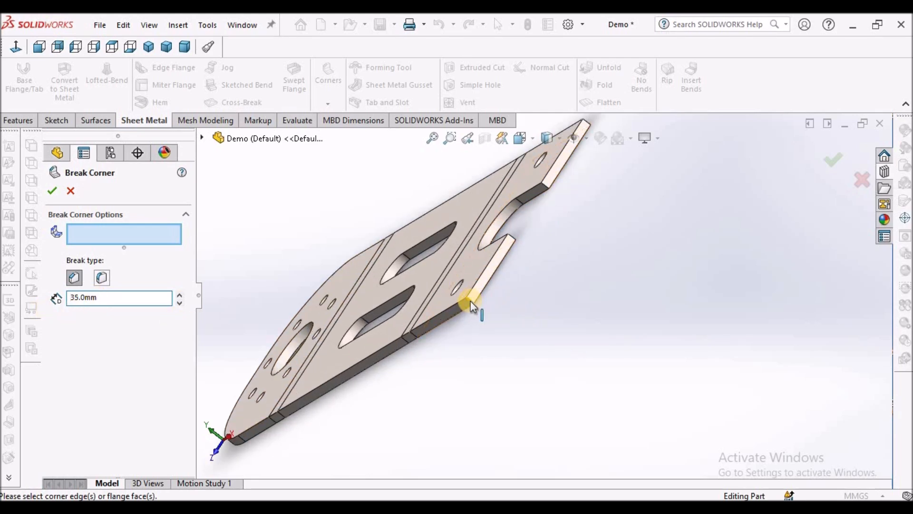
click(491, 283)
scroll(557, 192, up, 3)
scroll(565, 257, down, 3)
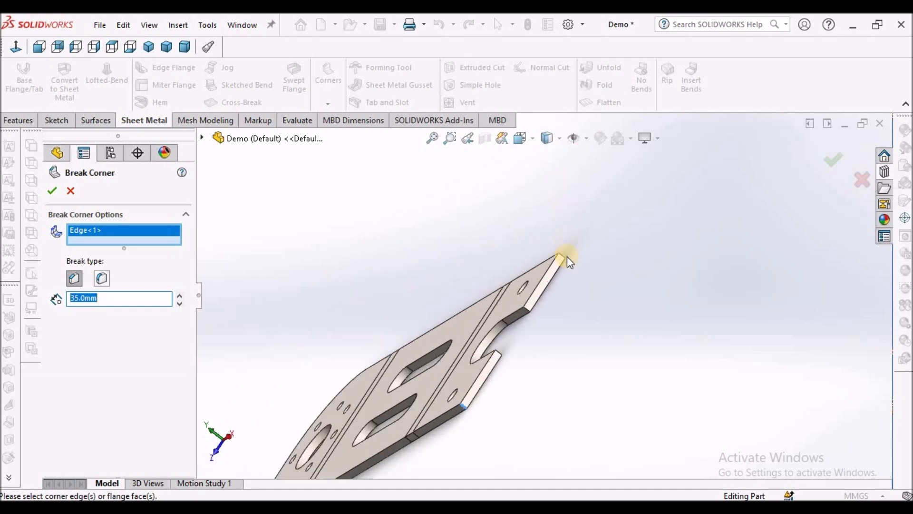
click(562, 256)
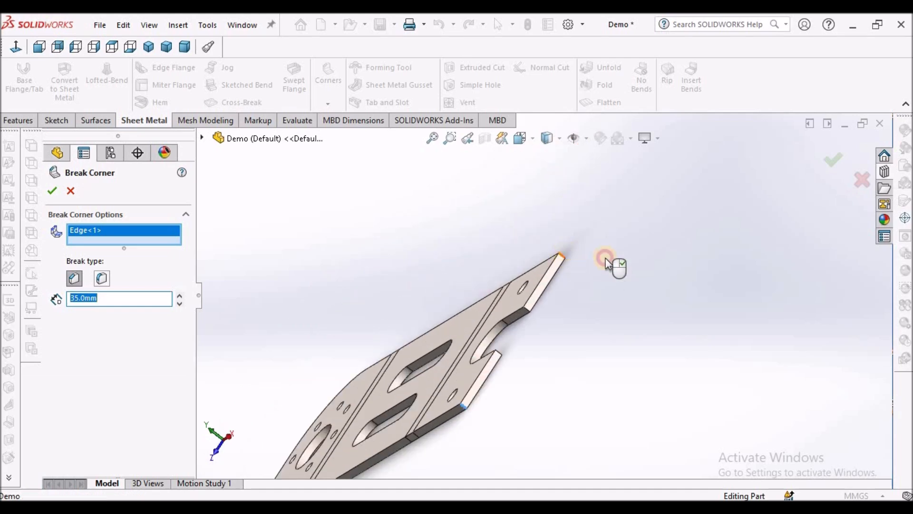
click(53, 192)
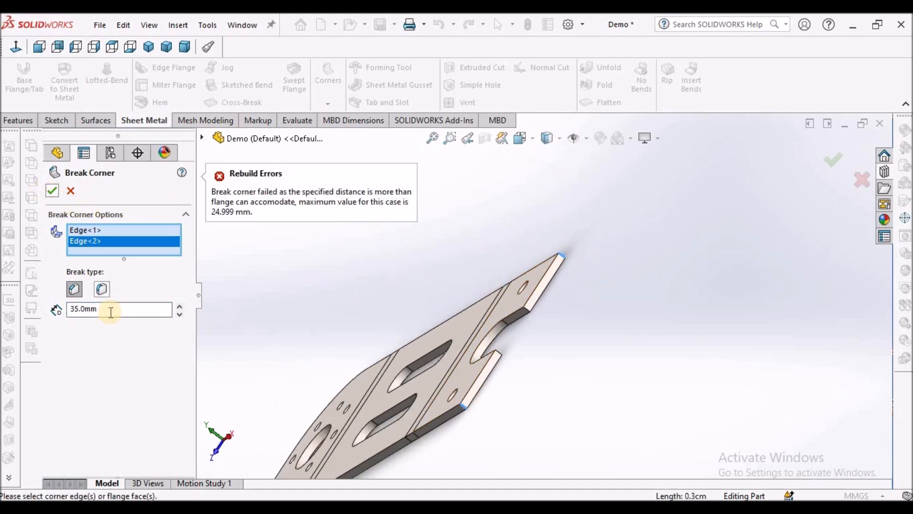
Set the Break Corner distance to 5 mm and apply the chamfers to both corners
text(5)
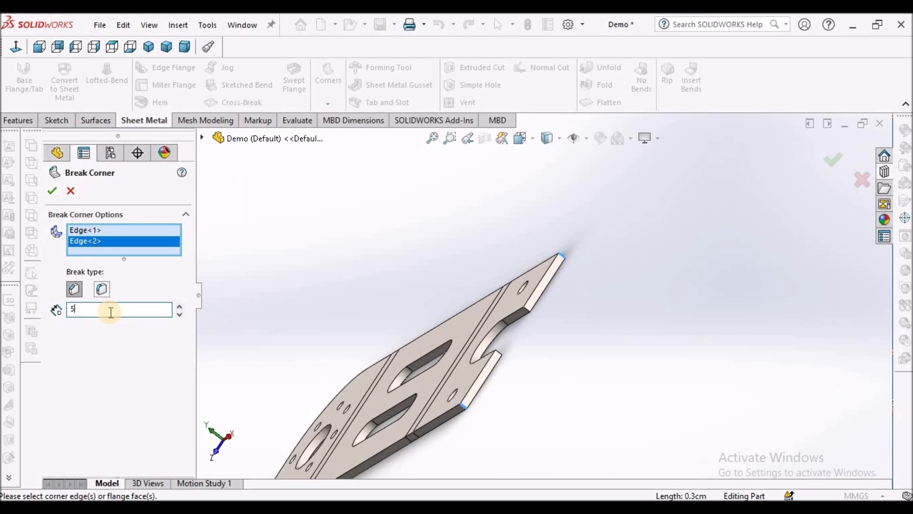
click(51, 191)
middle_drag(687, 359, 654, 402)
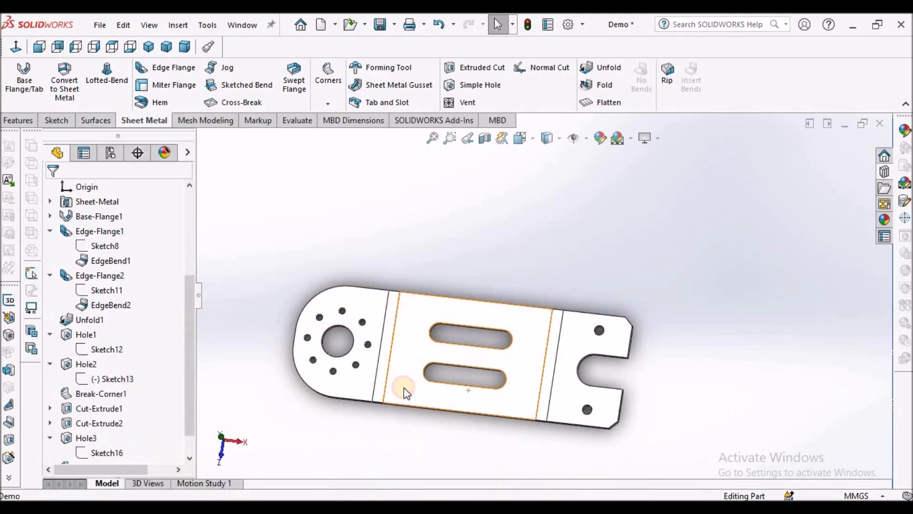
Start a sketch on the base face and draw a three-point arc about 47 mm wide, bulging inward from the lower edge
click(403, 387)
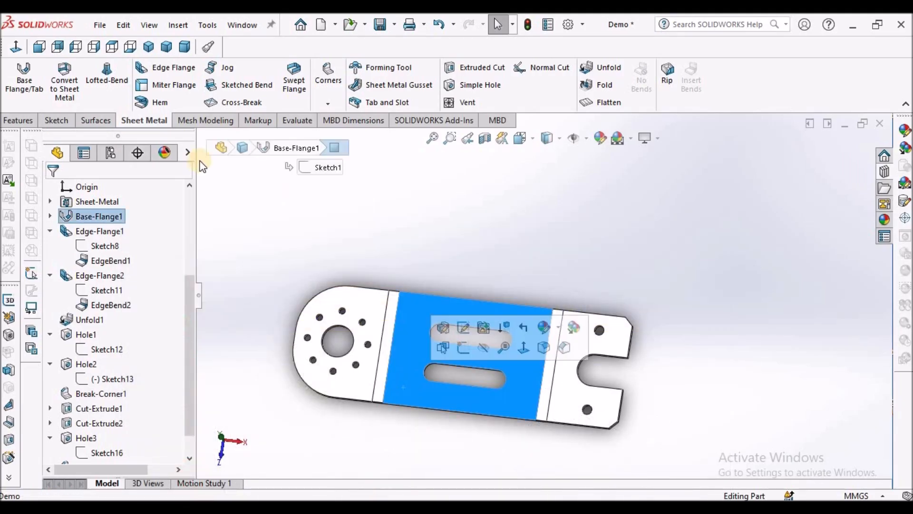
click(56, 121)
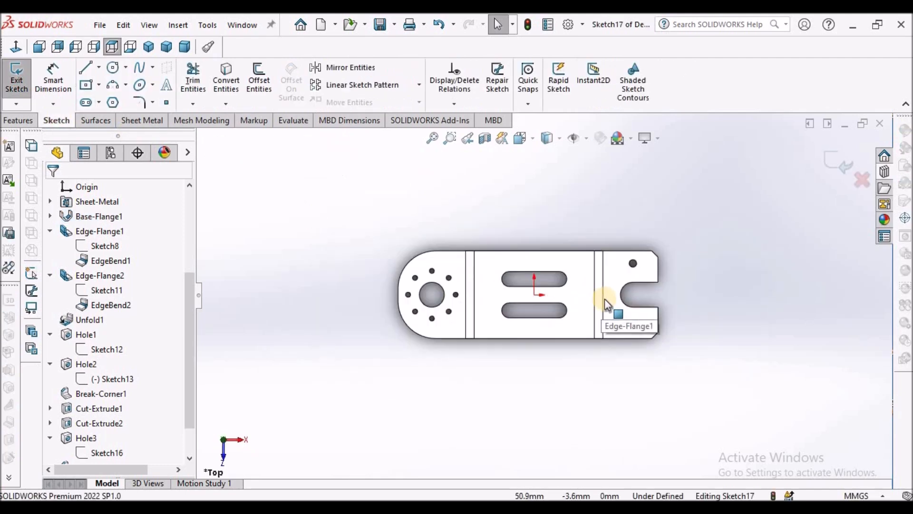
click(113, 86)
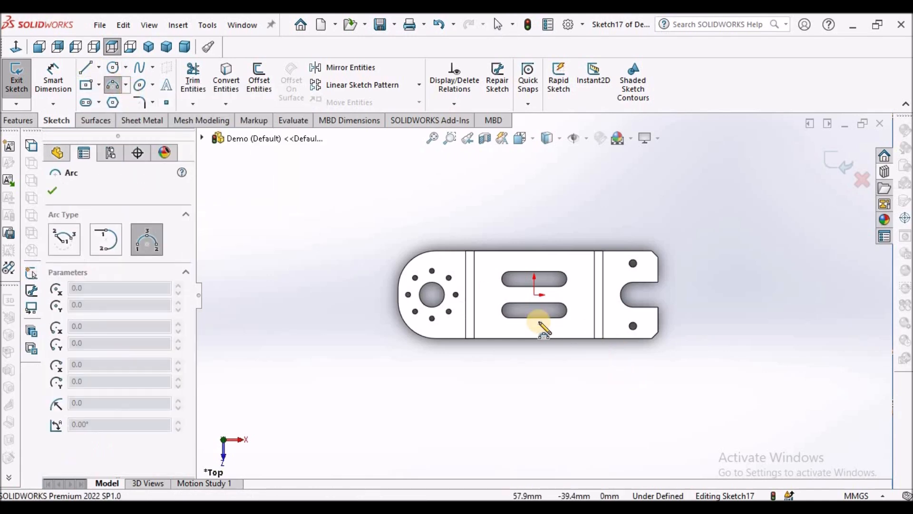
scroll(447, 319, down, 4)
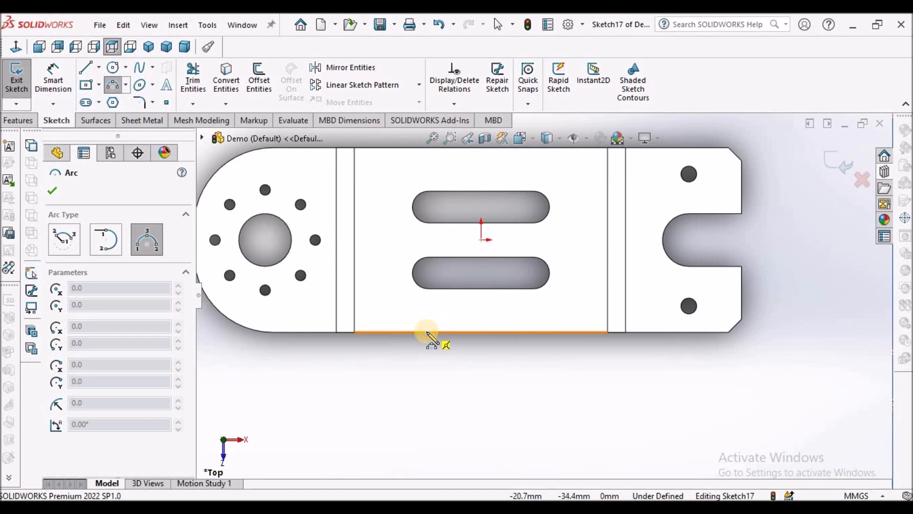
click(427, 333)
click(549, 333)
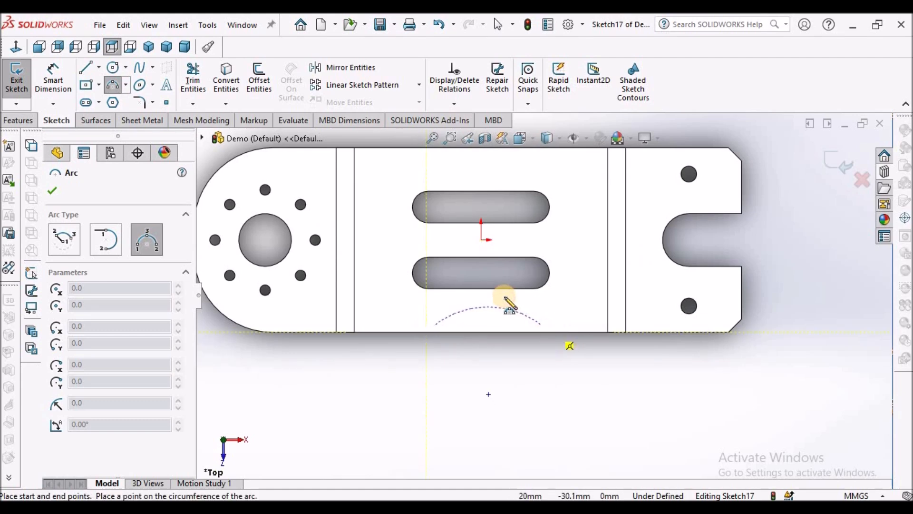
click(500, 306)
right_click(513, 373)
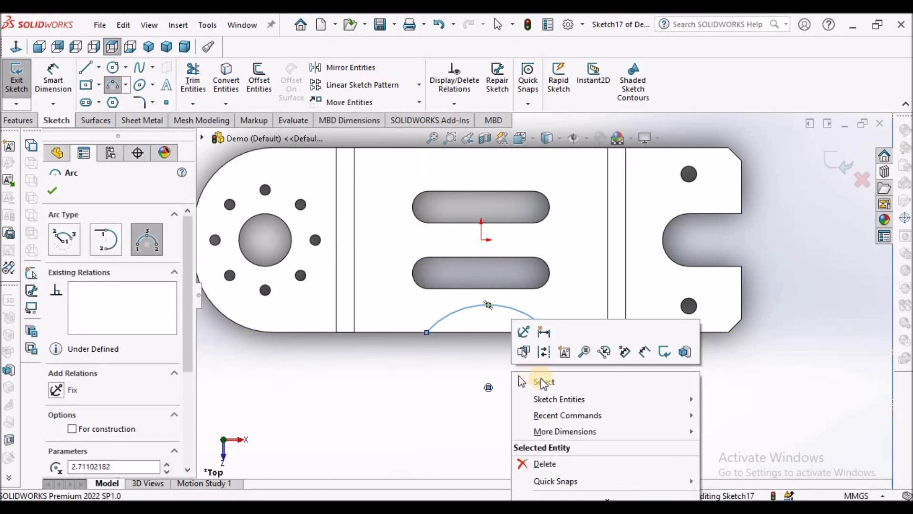
click(544, 382)
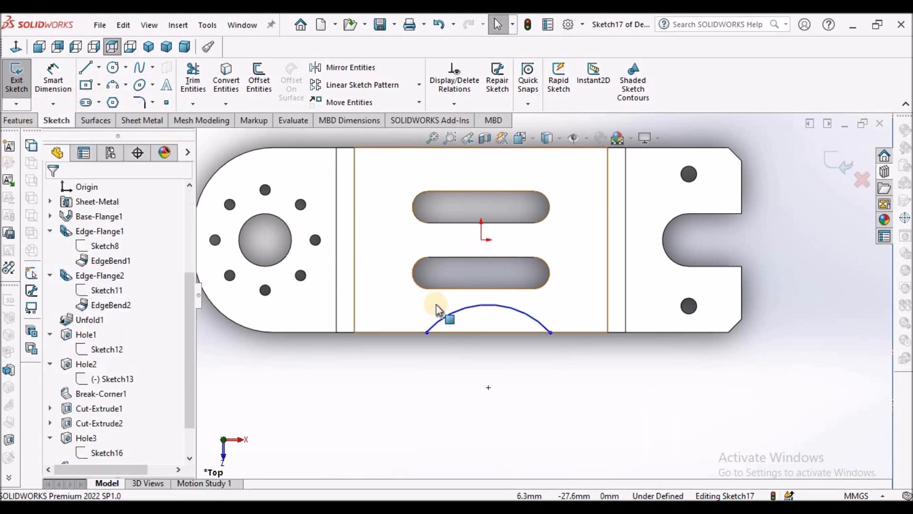
Convert the base's lower edge into a sketch line and shorten both of its ends to the arc's endpoints
click(489, 332)
click(451, 392)
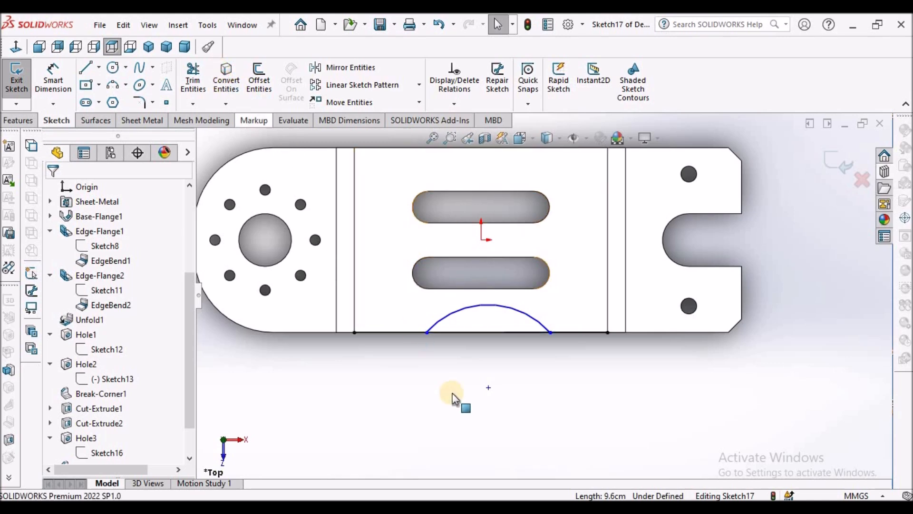
scroll(333, 335, down, 3)
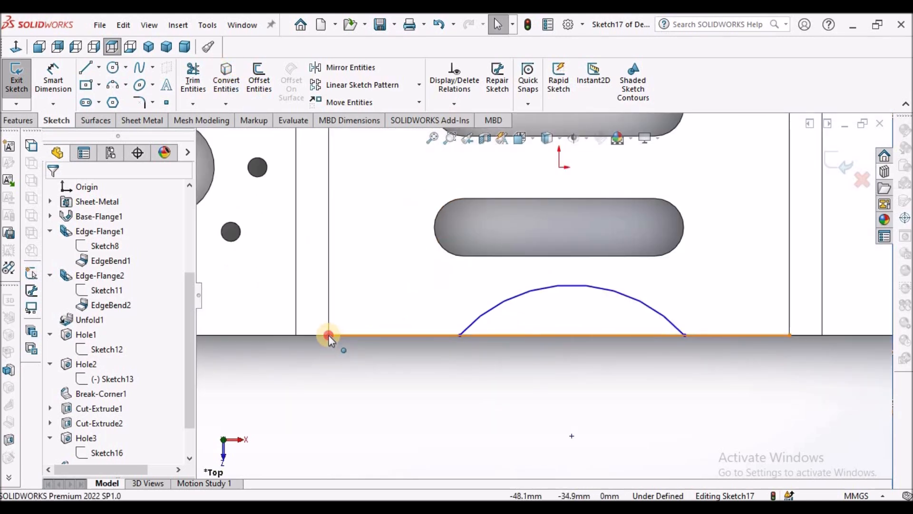
click(437, 339)
click(441, 378)
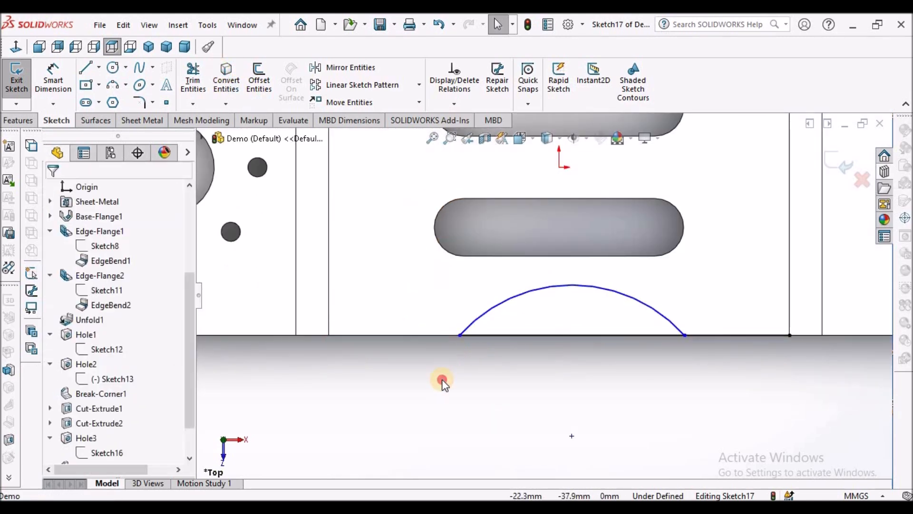
scroll(567, 309, up, 3)
scroll(535, 278, down, 3)
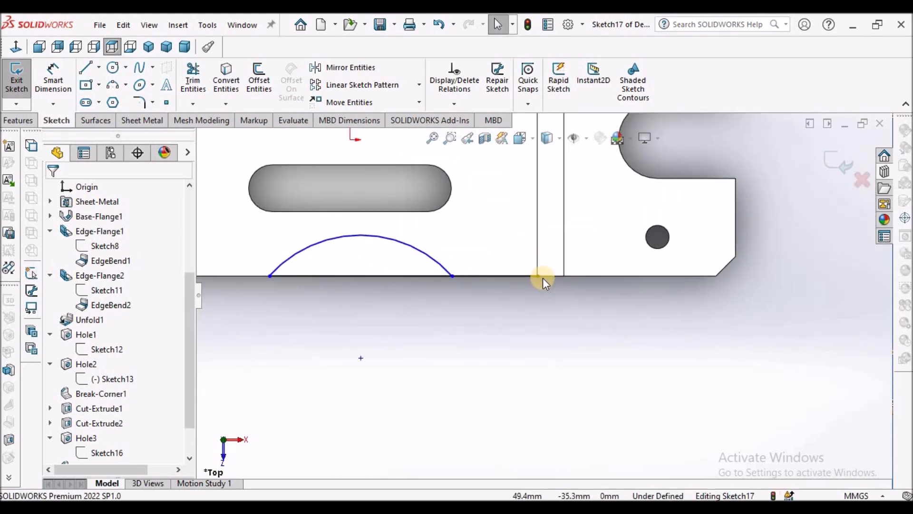
drag(539, 279, 451, 282)
click(495, 360)
scroll(460, 299, up, 5)
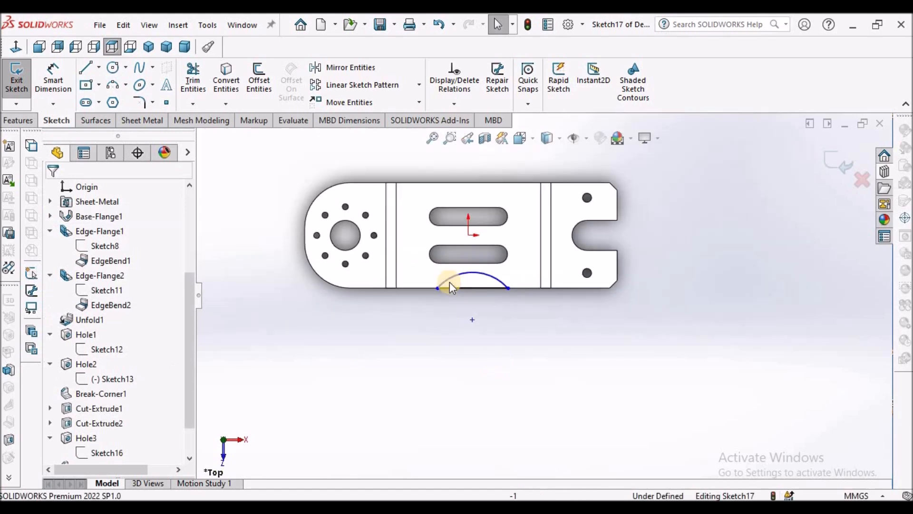
Dimension the arc's centre 30 mm below the base's lower edge line
scroll(429, 279, down, 1)
click(52, 78)
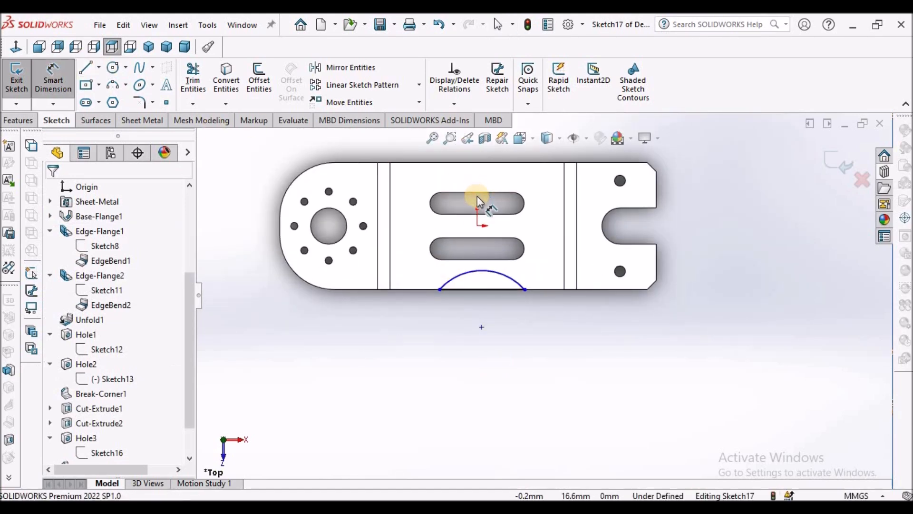
scroll(477, 201, down, 2)
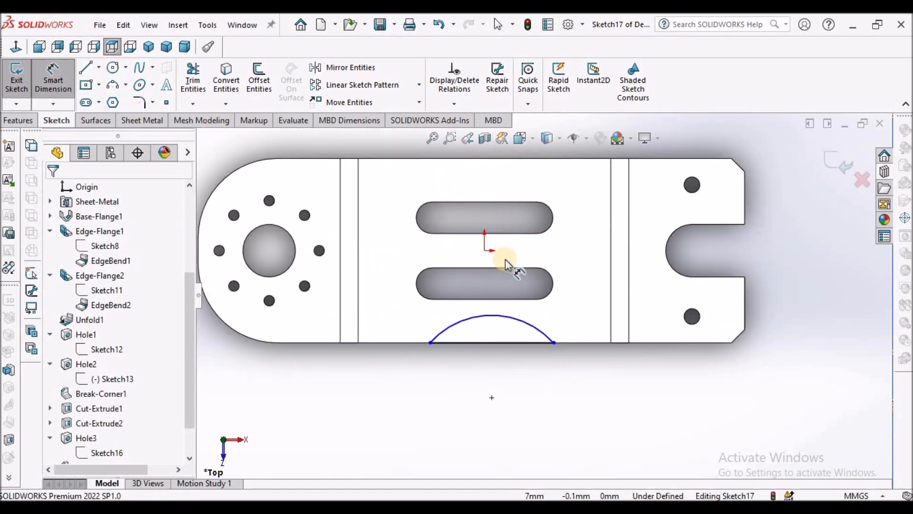
click(494, 342)
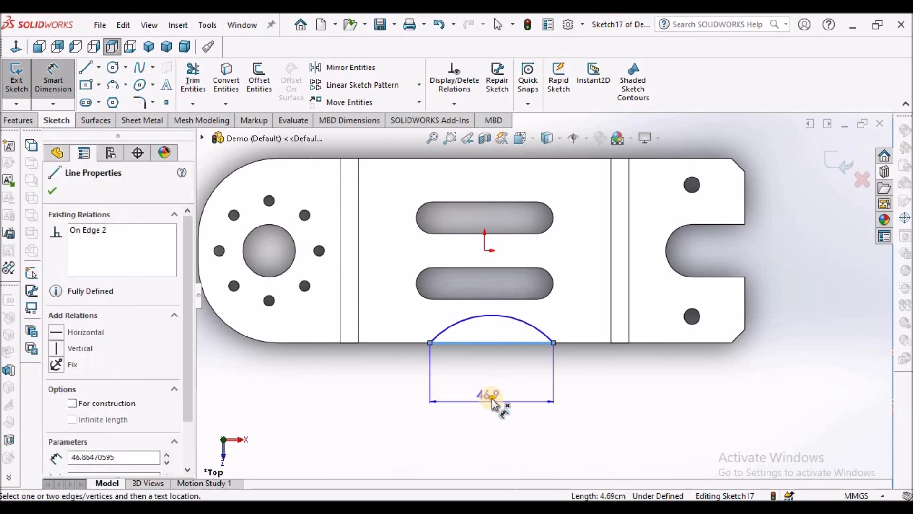
click(493, 398)
click(585, 372)
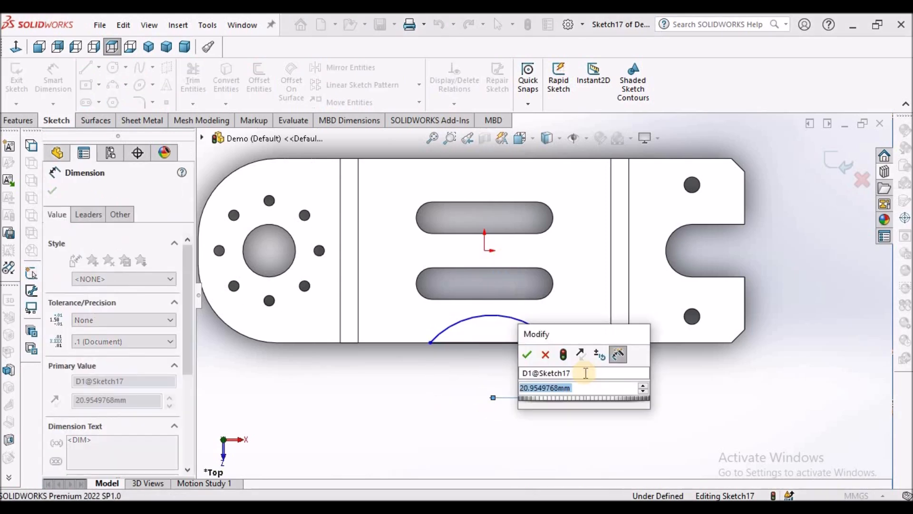
text(30)
key(Return)
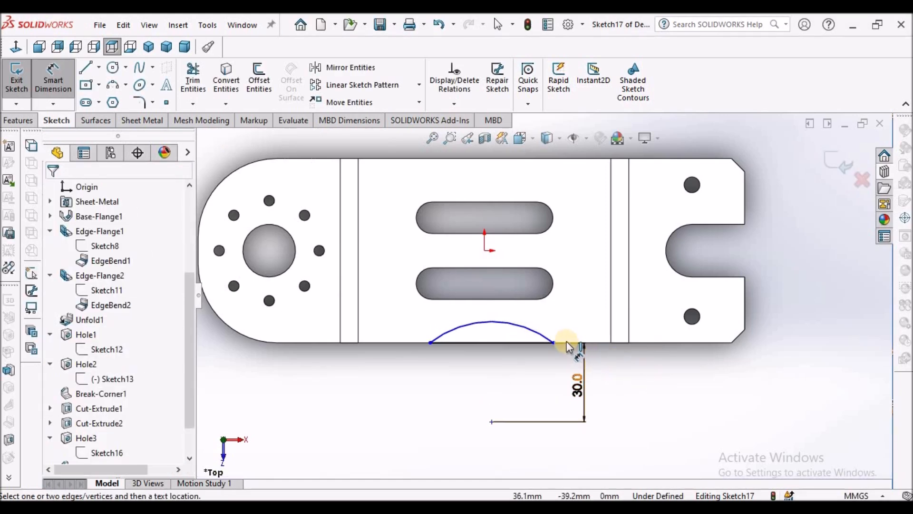
Dimension the arc's radius as 36 mm
click(542, 340)
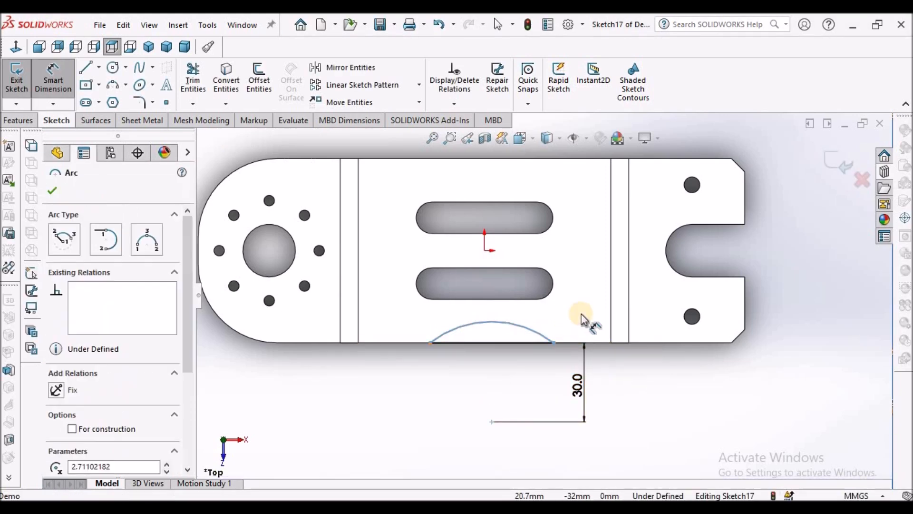
click(574, 300)
text(36)
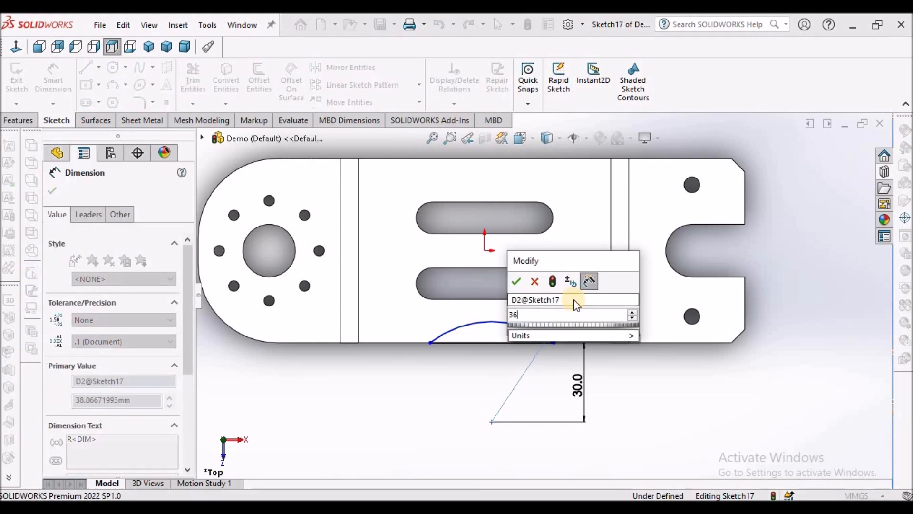
key(Return)
right_click(670, 388)
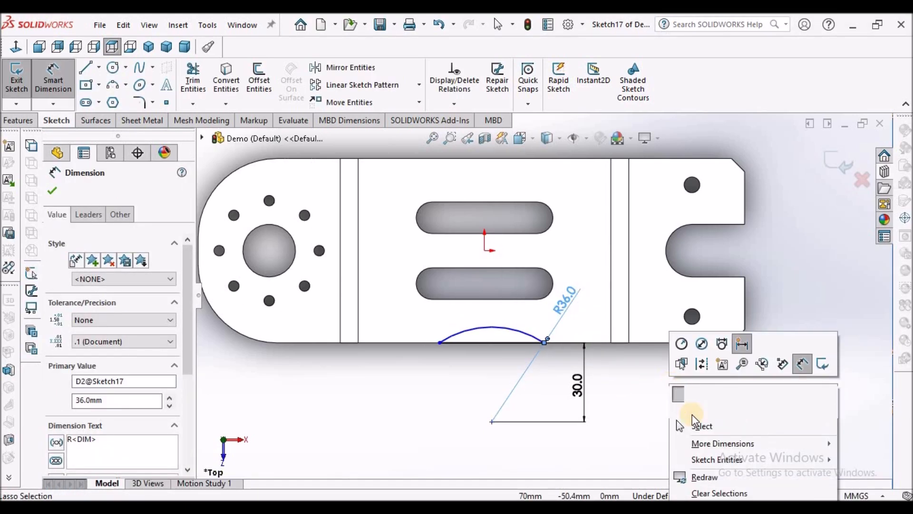
key(Escape)
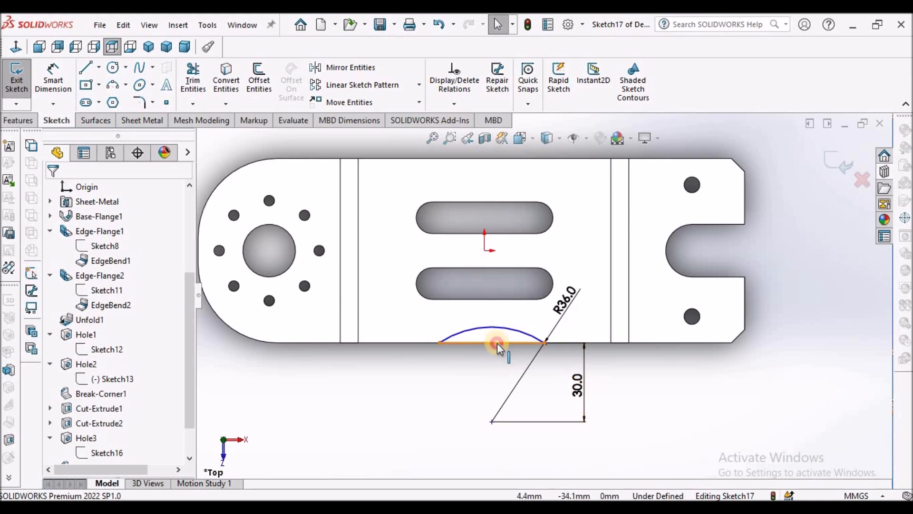
Centre the arc profile on the part by adding a Vertical relation between the closing line's midpoint and the origin
click(498, 342)
right_click(498, 343)
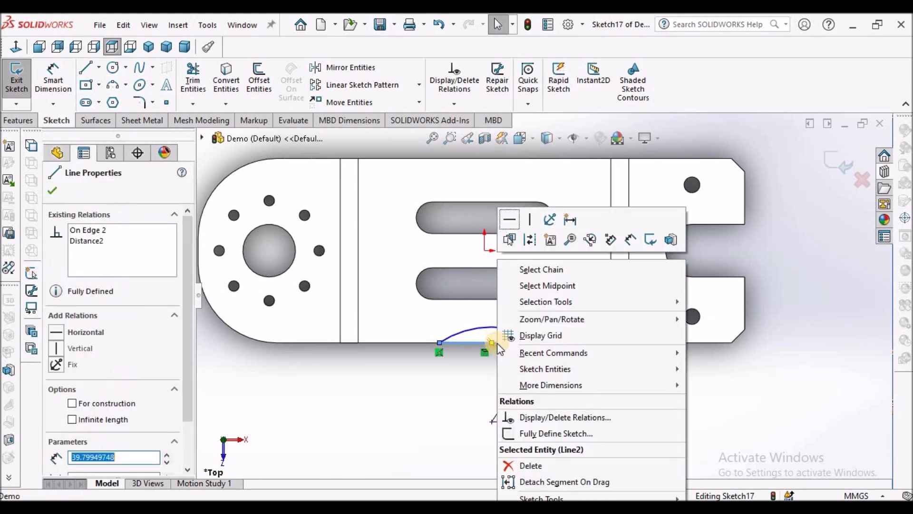
click(544, 286)
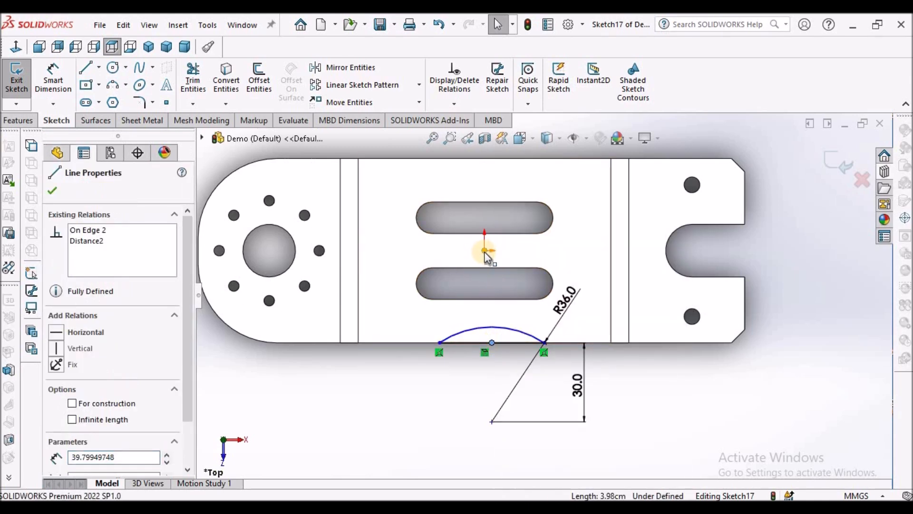
ctrl+click(484, 250)
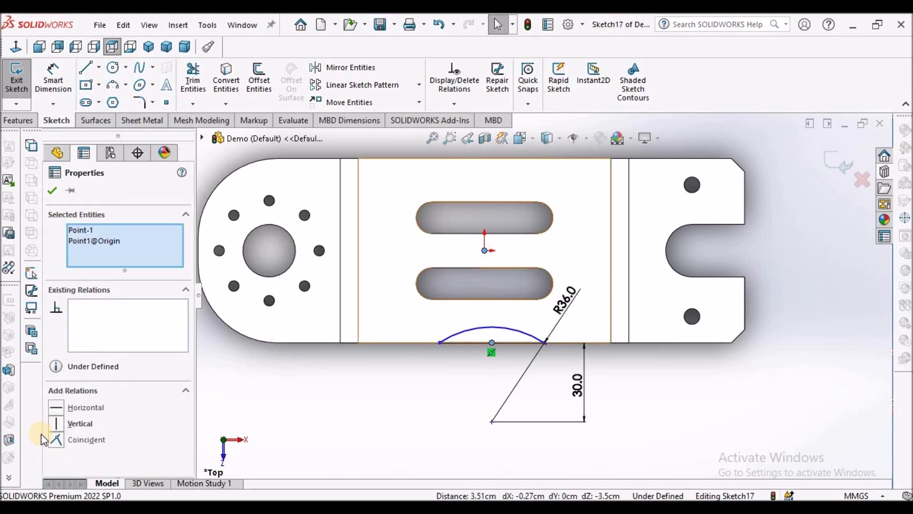
click(53, 423)
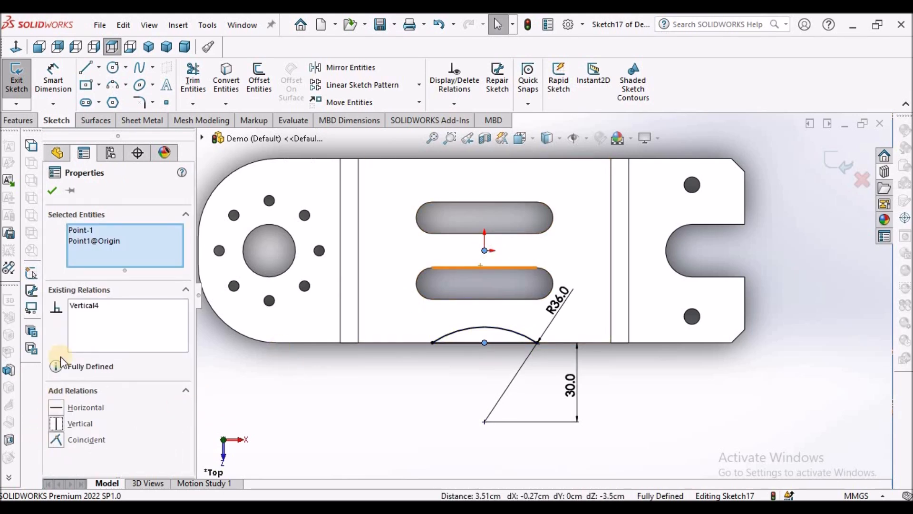
click(52, 191)
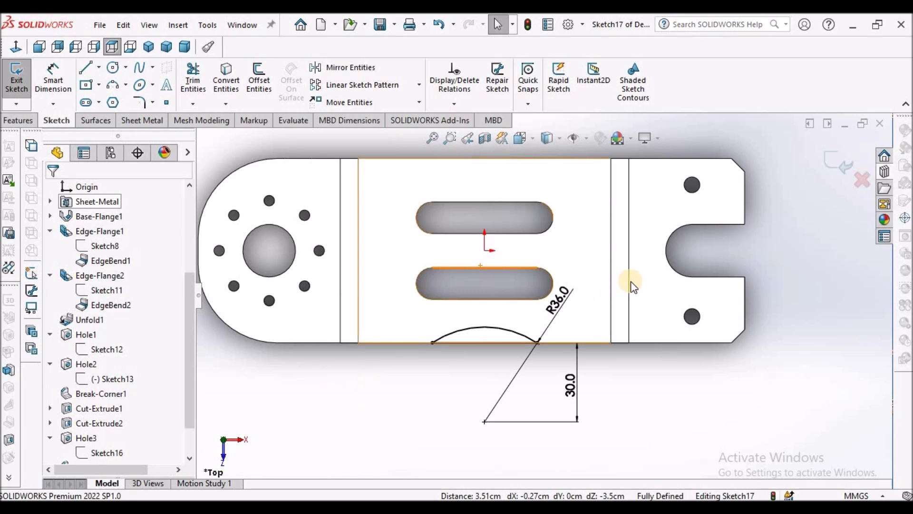
Draw a horizontal line about 48 mm long from the origin to the base's right bend line
click(98, 67)
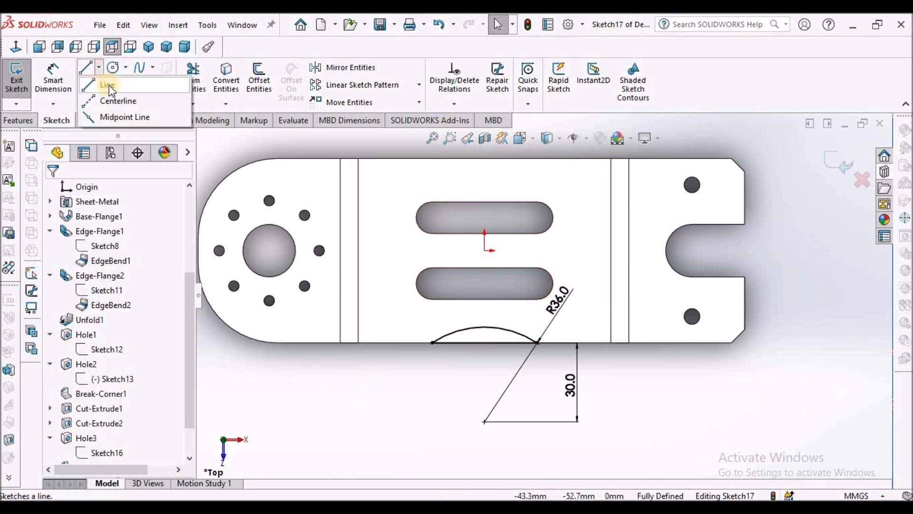
click(114, 92)
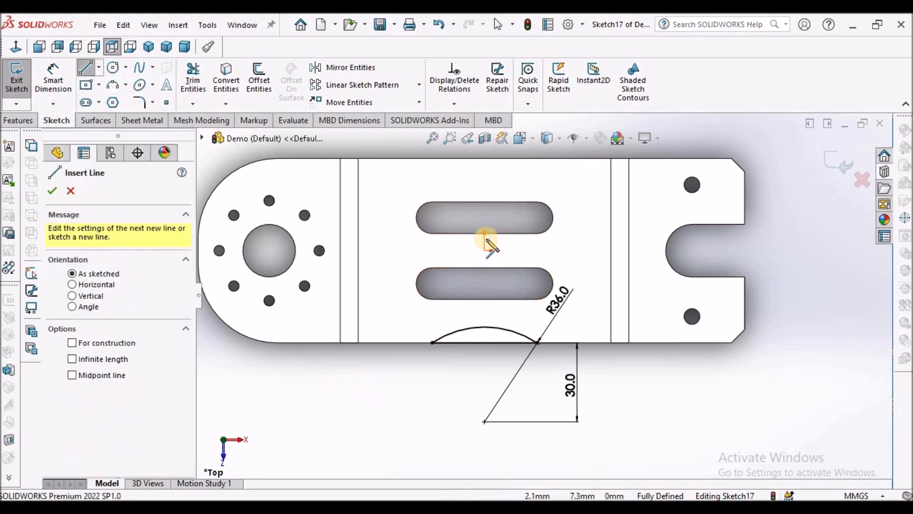
click(484, 251)
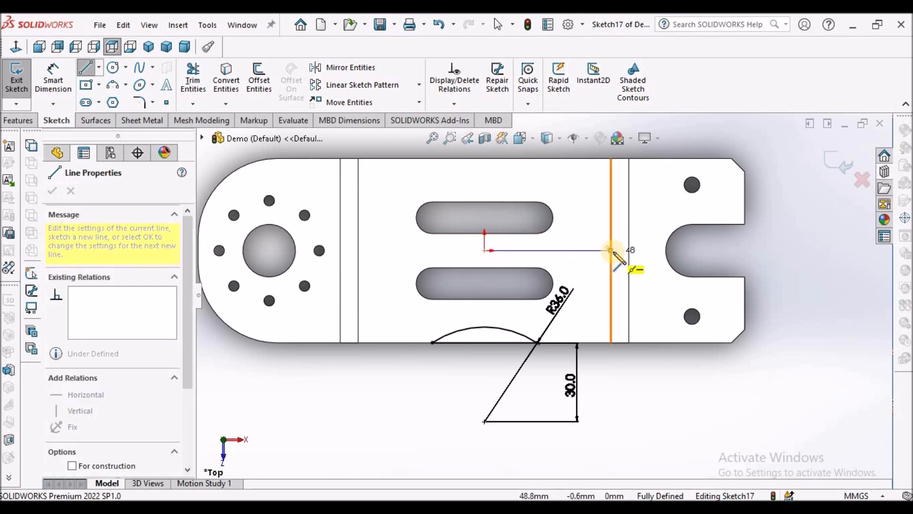
click(611, 251)
right_click(668, 379)
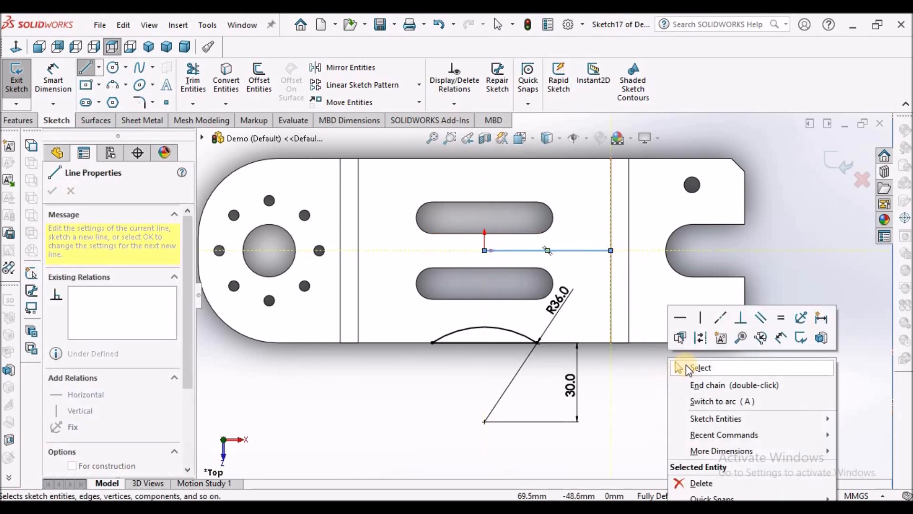
click(686, 365)
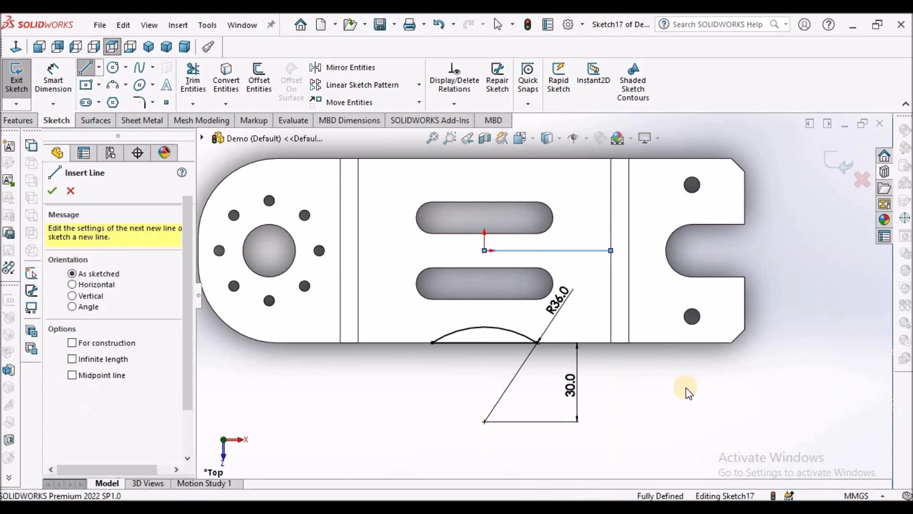
Mirror the arc and its closing line about the horizontal line through the origin, keeping the originals
click(353, 67)
drag(406, 259, 577, 377)
click(111, 367)
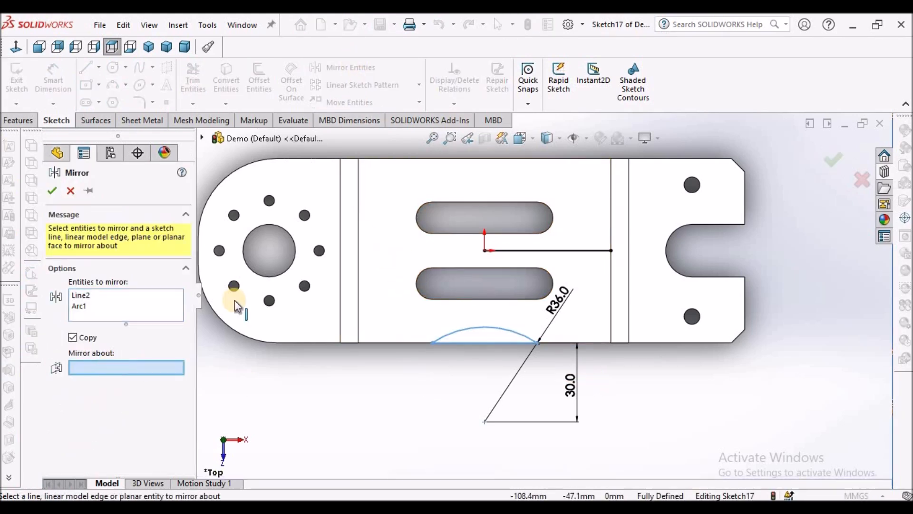
click(533, 250)
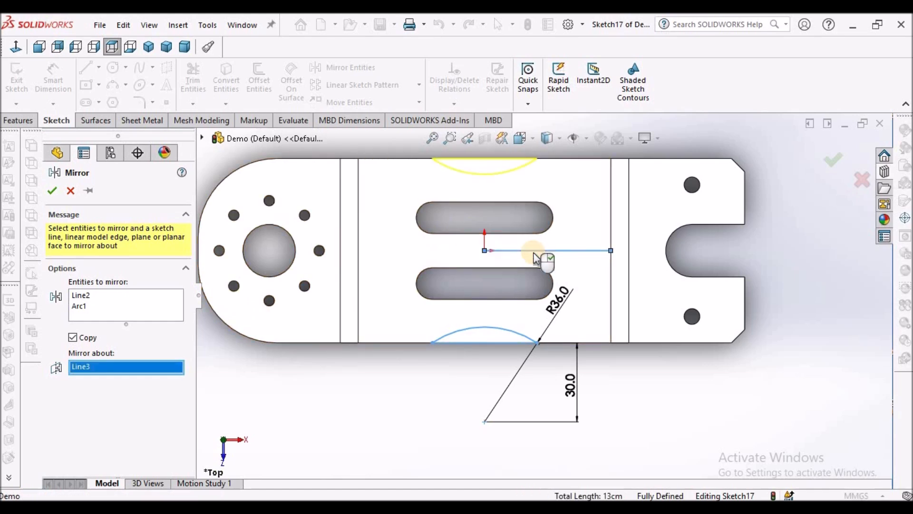
click(52, 191)
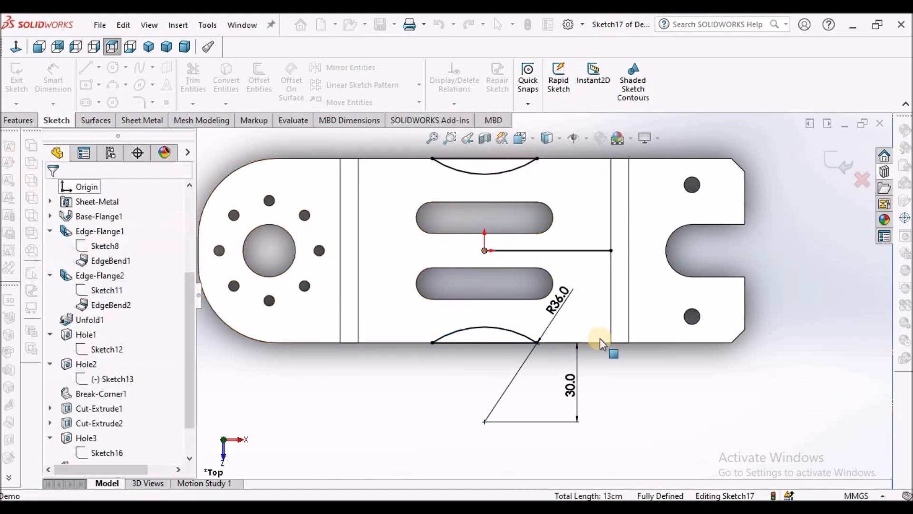
Convert the horizontal mirror line to construction geometry and cut both arc profiles through the base as a normal cut linked to the sheet thickness
click(558, 252)
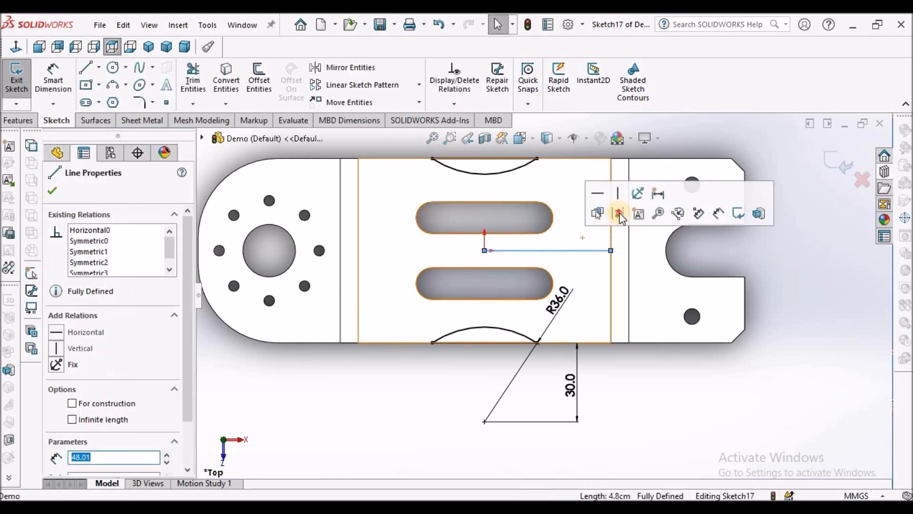
click(665, 385)
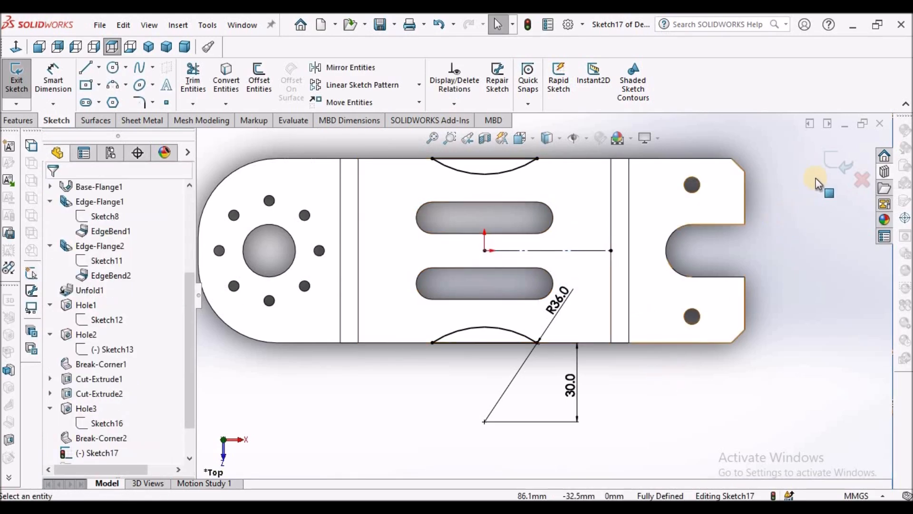
click(145, 120)
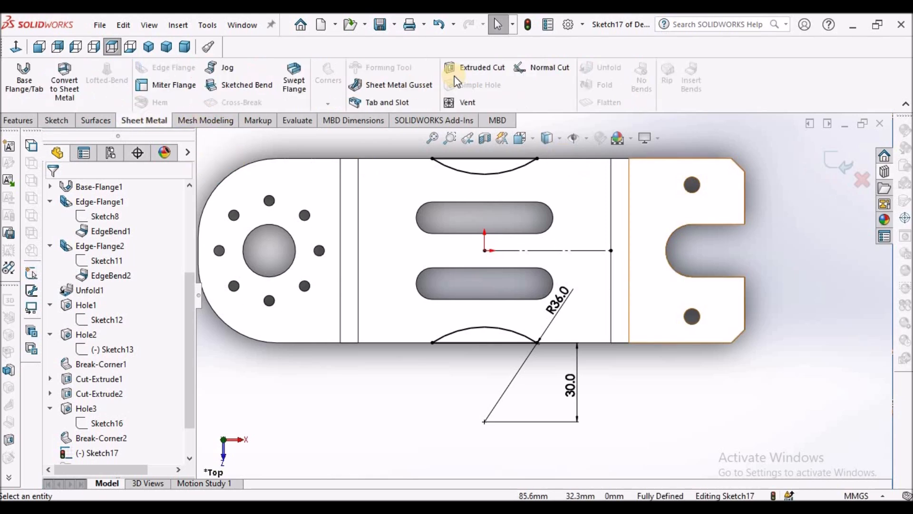
click(459, 66)
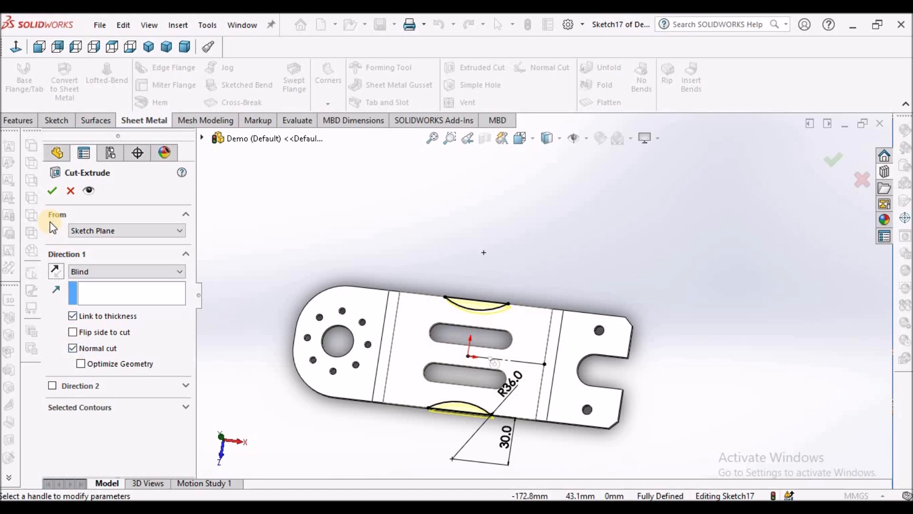
click(53, 190)
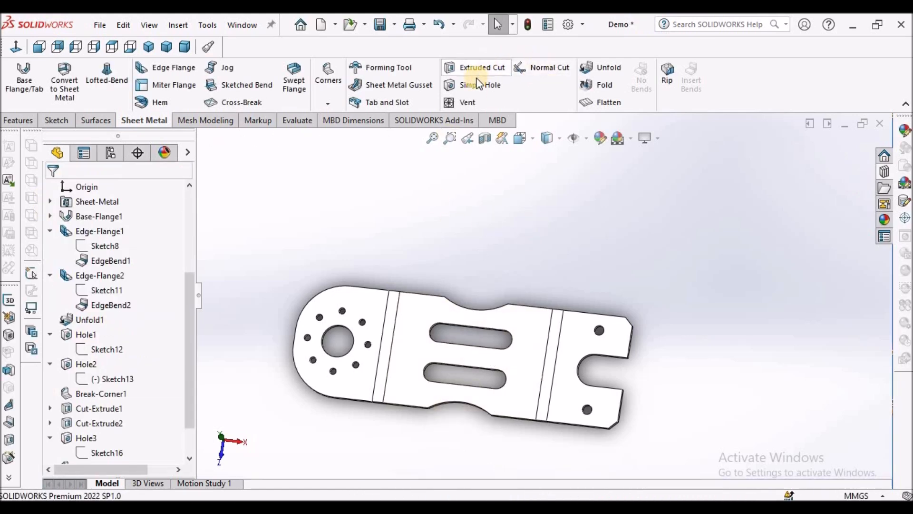
Fold all collected bends, EdgeBend1 and EdgeBend2, keeping the base face fixed
click(605, 86)
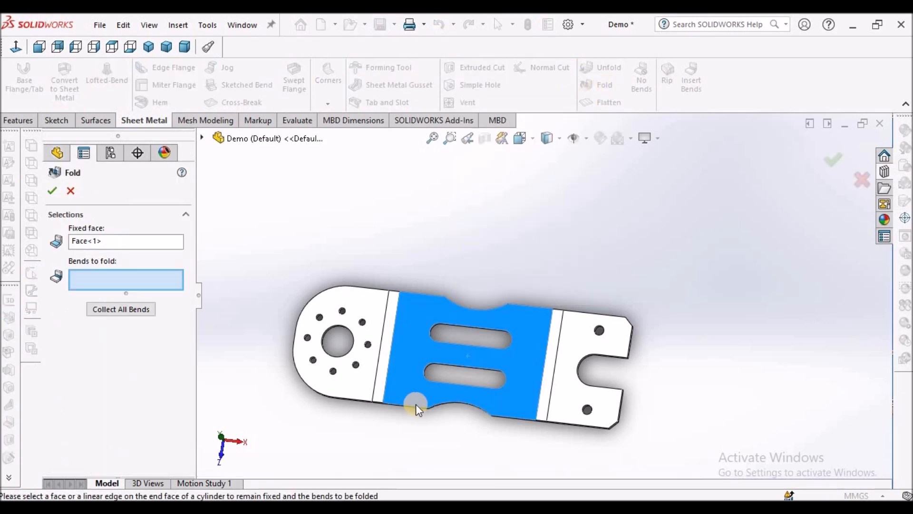
click(134, 314)
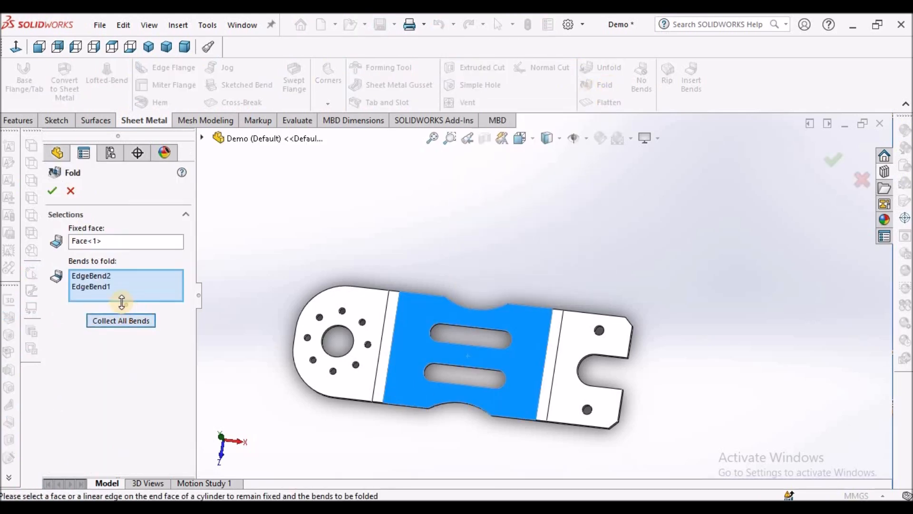
click(54, 191)
Preview the bracket's flat pattern, then return to the folded part and show it in the Dimetric view
middle_drag(523, 260, 471, 378)
scroll(473, 375, down, 5)
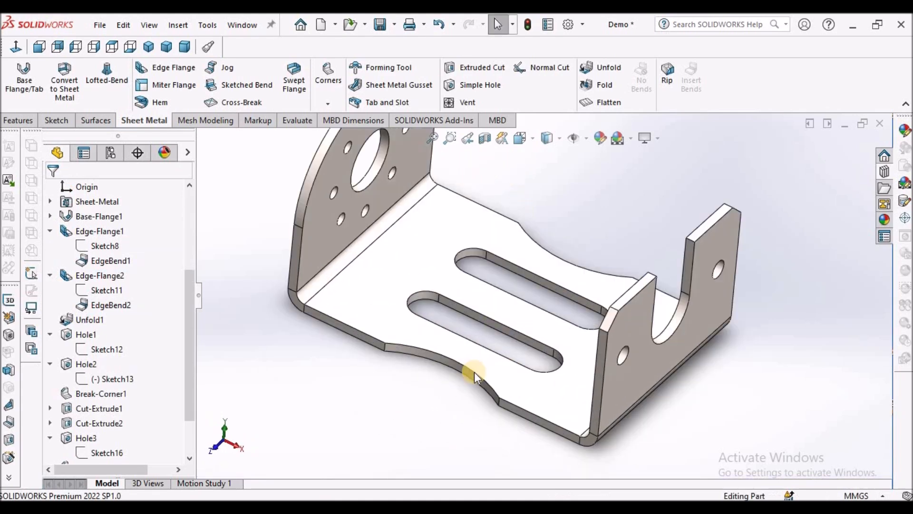
scroll(520, 344, up, 5)
middle_drag(614, 253, 547, 398)
click(604, 102)
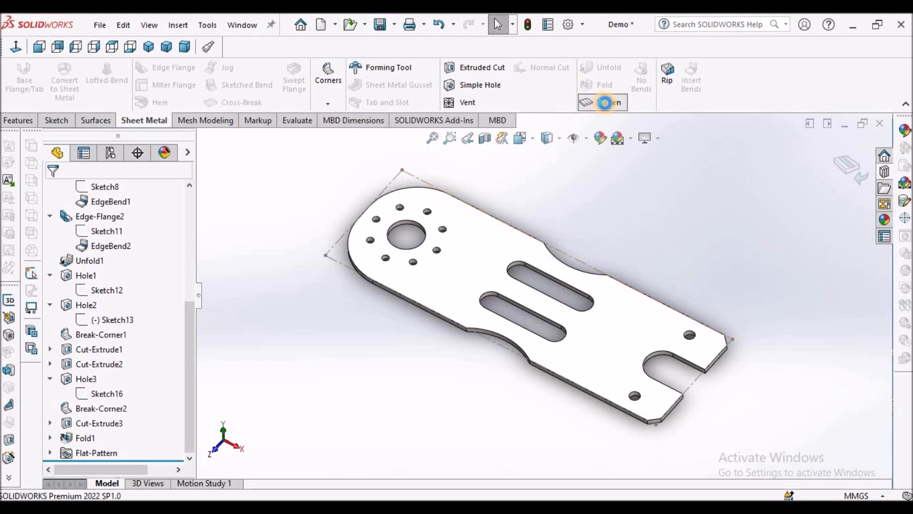
click(592, 102)
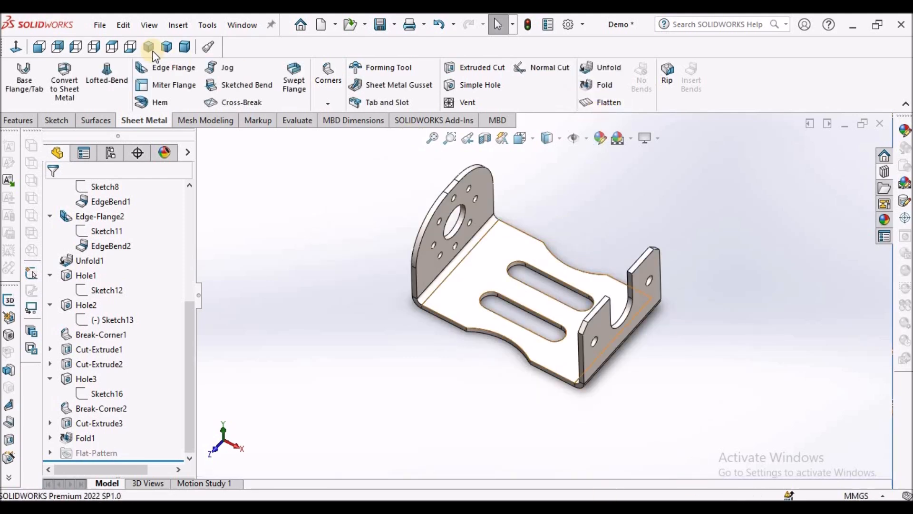
click(186, 47)
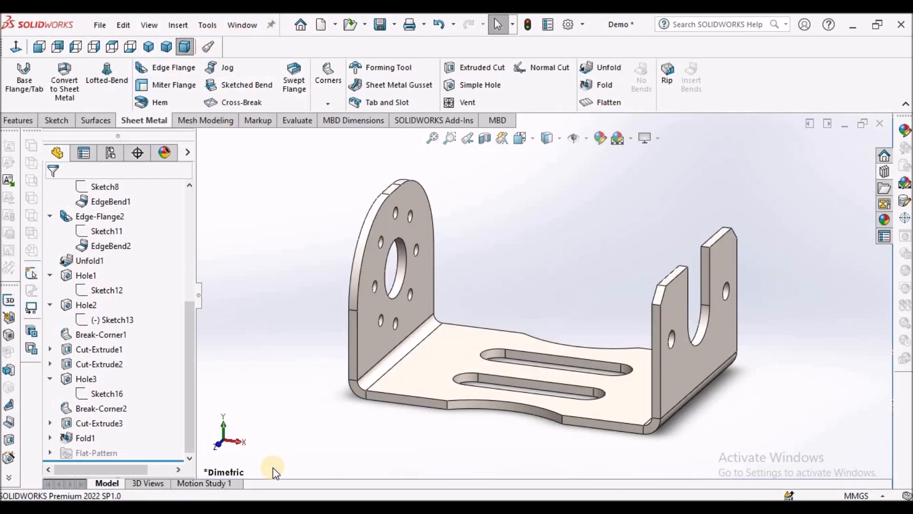